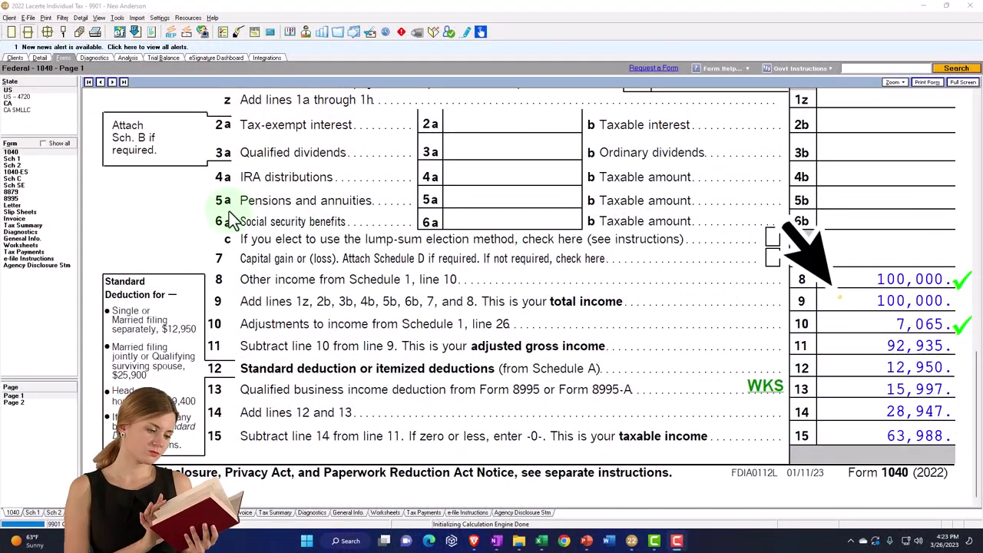
Review the sole proprietor's Schedule C from gross receipts on line 1 through net profit on line 31
{"action": "left_click", "coordinate": [20, 179]}
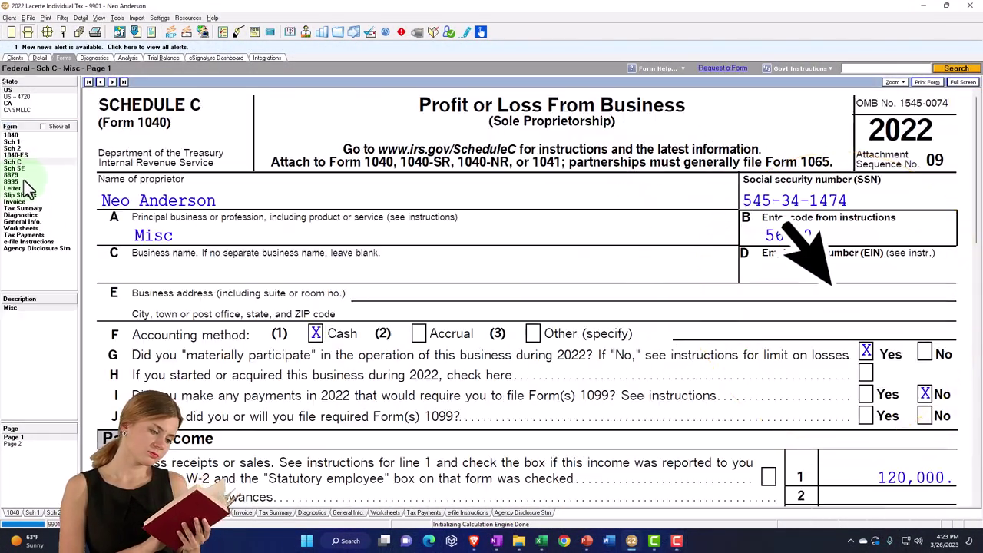
{"action": "scroll", "coordinate": [410, 272], "scroll_direction": "down", "scroll_amount": 6}
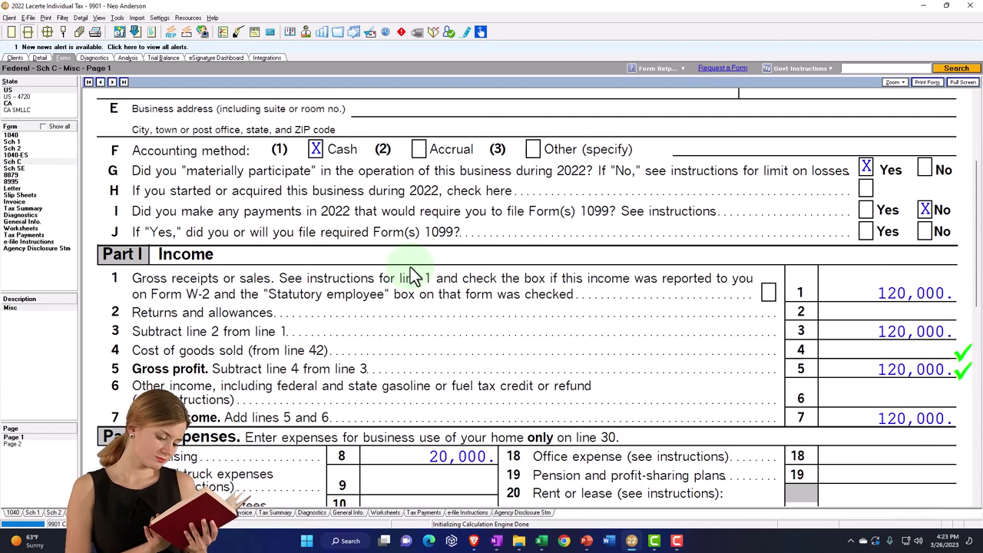
{"action": "scroll", "coordinate": [411, 267], "scroll_direction": "down", "scroll_amount": 8}
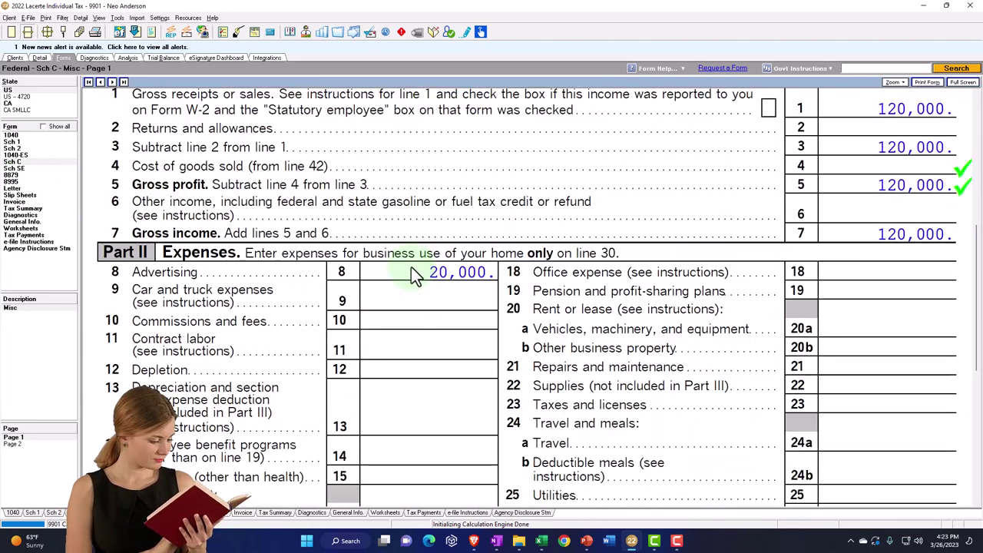
{"action": "scroll", "coordinate": [622, 373], "scroll_direction": "down", "scroll_amount": 3}
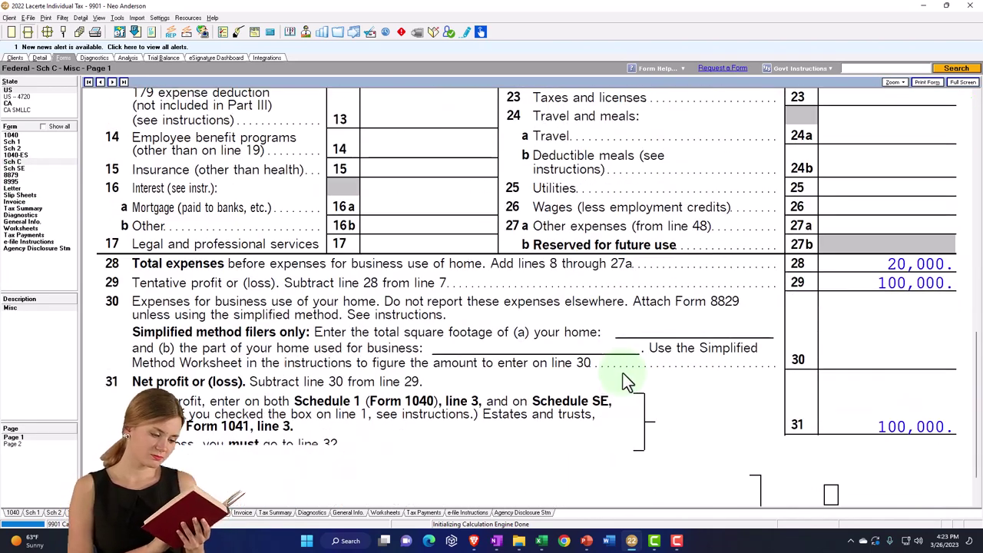
Trace the business income from line 3 of Schedule 1 to the income lines on page 1 of Form 1040
{"action": "left_click", "coordinate": [12, 142]}
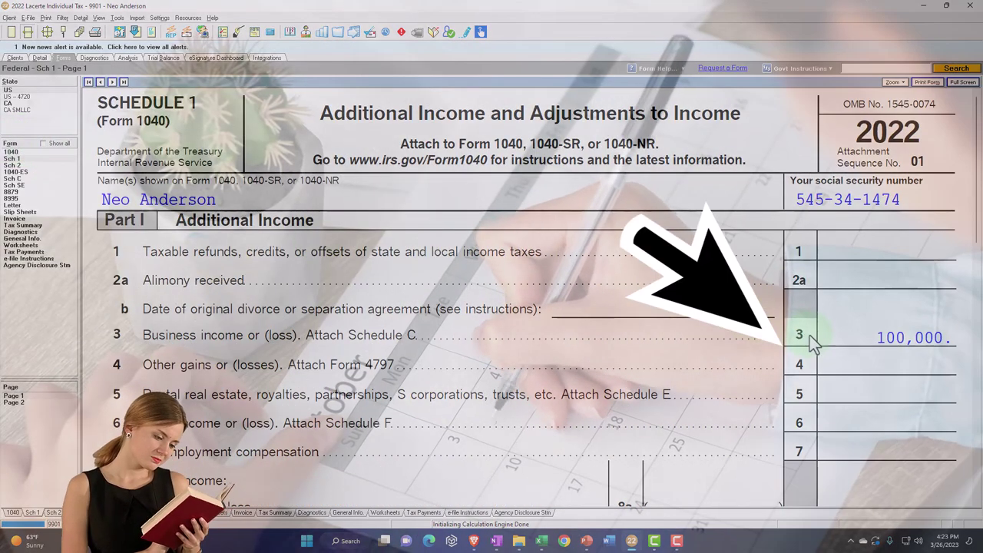
{"action": "left_click", "coordinate": [10, 152]}
{"action": "scroll", "coordinate": [259, 279], "scroll_direction": "down", "scroll_amount": 10}
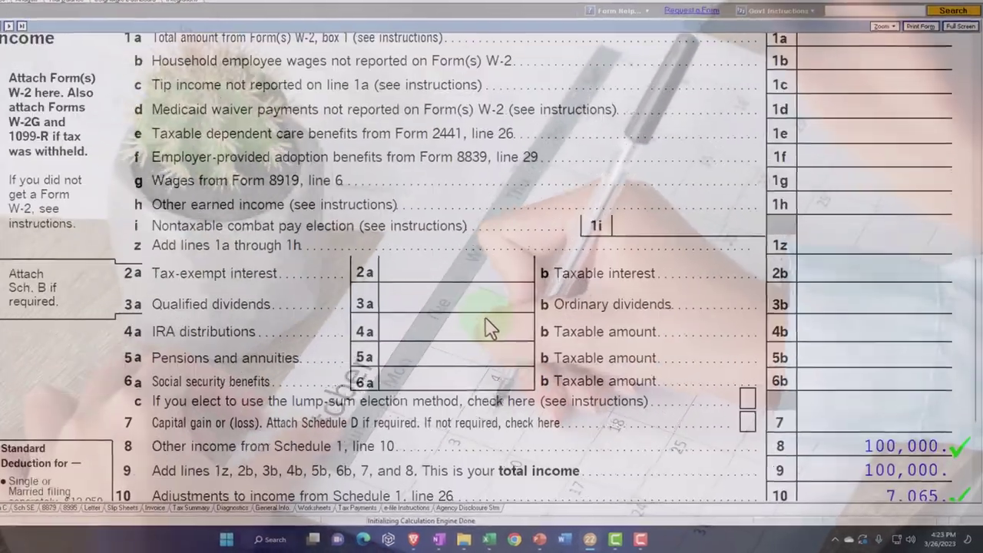
{"action": "scroll", "coordinate": [489, 327], "scroll_direction": "down", "scroll_amount": 3}
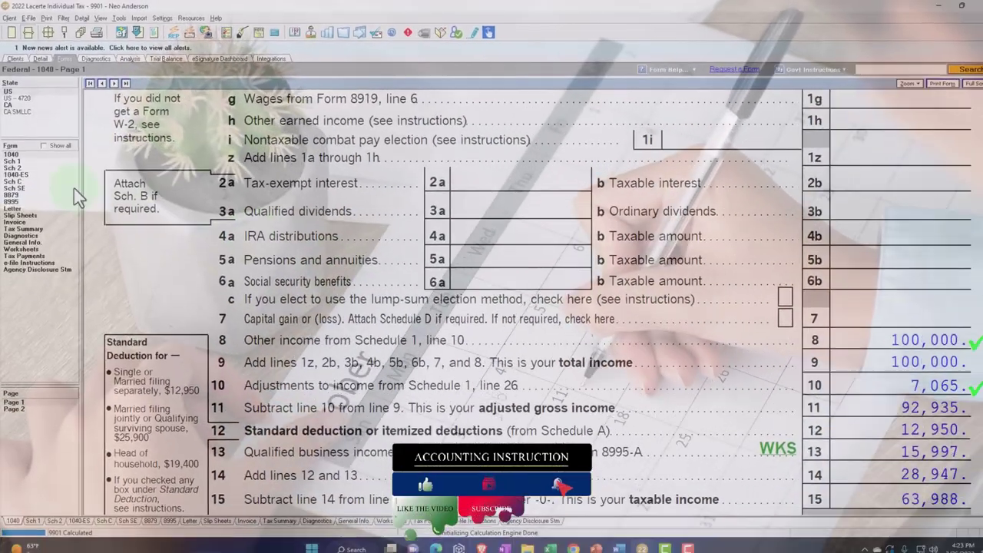
Review the net profit on Schedule C and the self-employment tax calculation on Schedule SE
{"action": "left_click", "coordinate": [16, 181]}
{"action": "scroll", "coordinate": [664, 320], "scroll_direction": "down", "scroll_amount": 5}
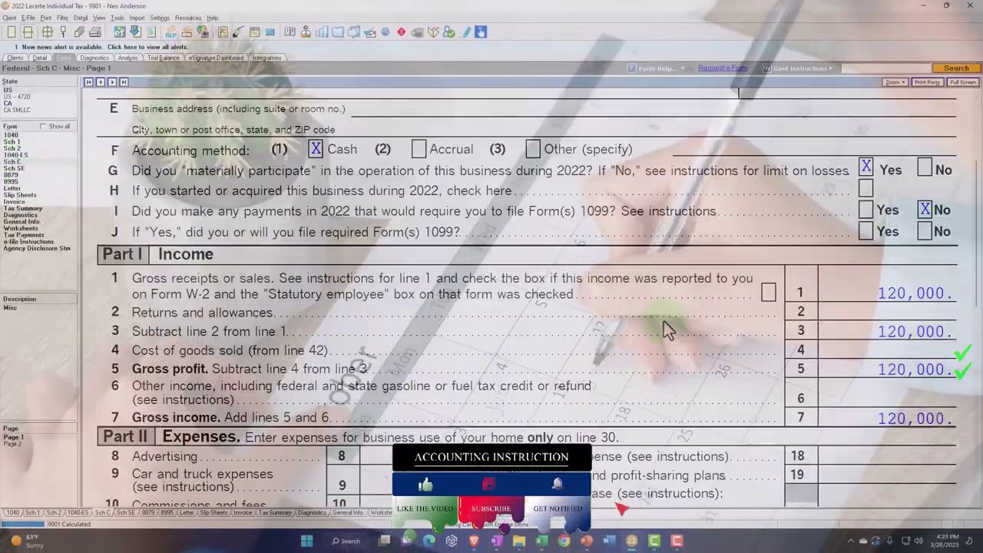
{"action": "scroll", "coordinate": [675, 342], "scroll_direction": "down", "scroll_amount": 10}
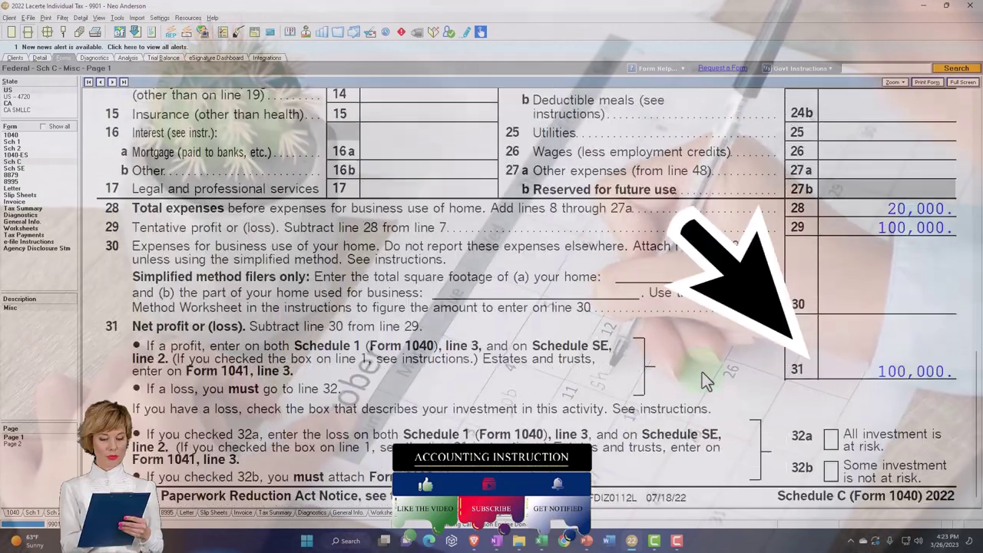
{"action": "left_click", "coordinate": [22, 169]}
{"action": "scroll", "coordinate": [476, 309], "scroll_direction": "down", "scroll_amount": 12}
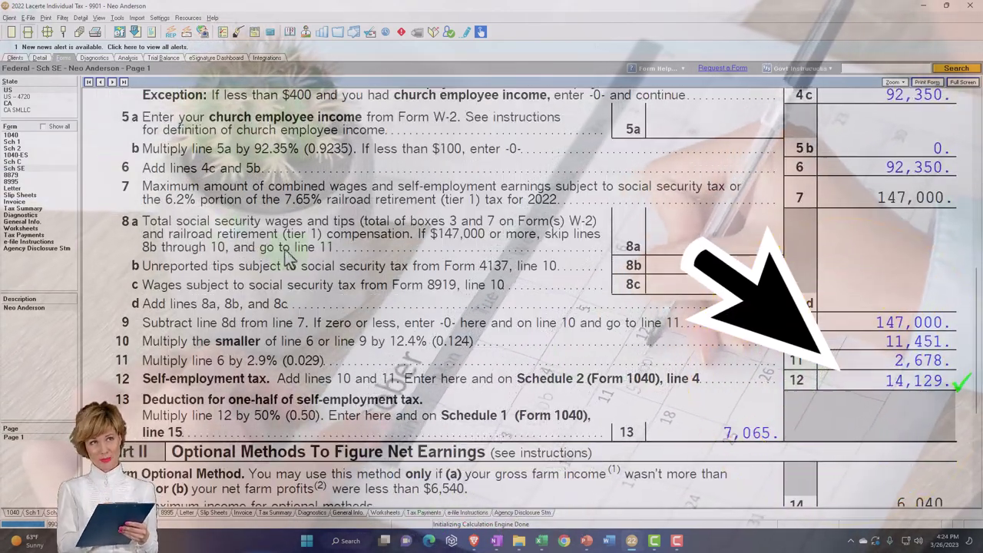
Trace the self-employment tax from line 4 of Schedule 2 to line 23 on page 2 of Form 1040
{"action": "left_click", "coordinate": [12, 148]}
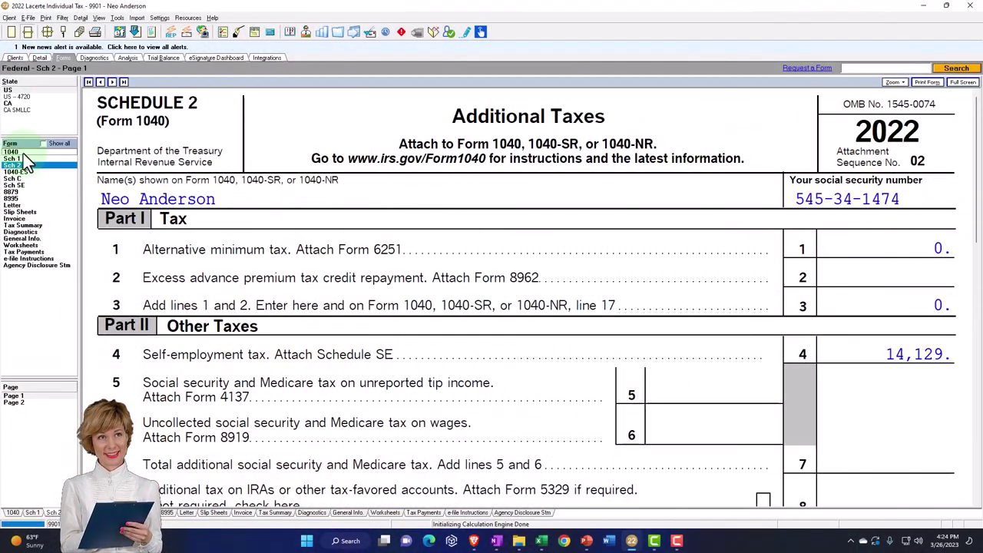
{"action": "left_click", "coordinate": [16, 152]}
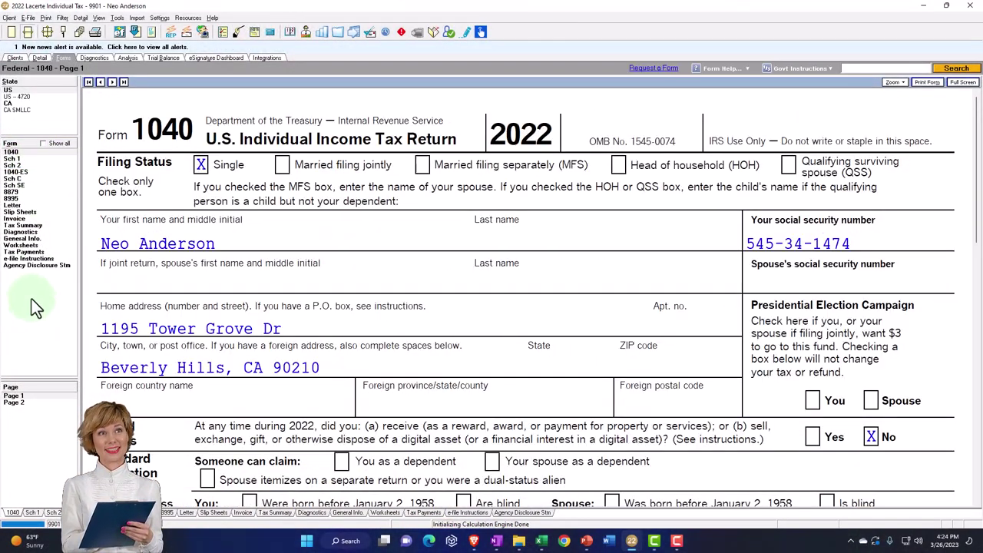
{"action": "left_click", "coordinate": [27, 404]}
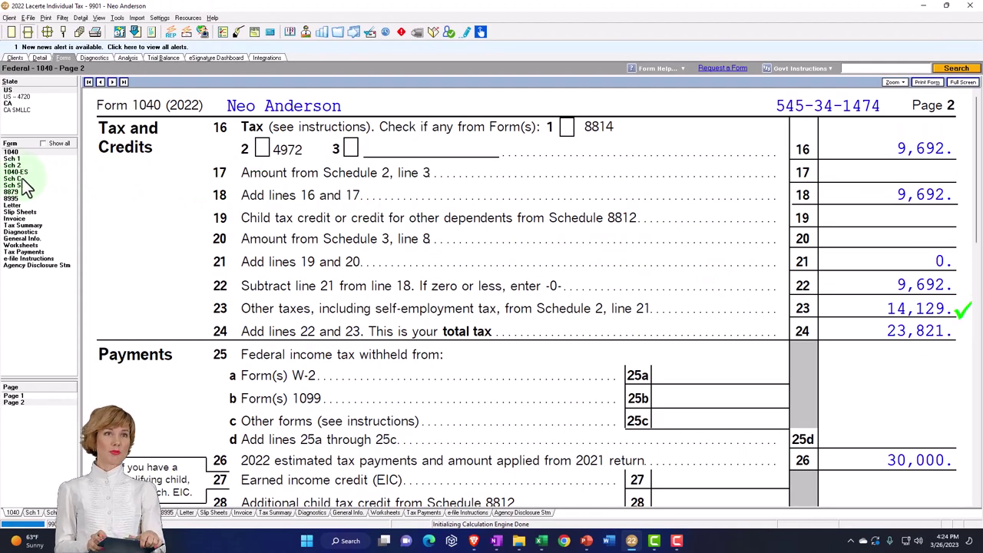
Return to Schedule C and examine its expenses and the line 31 net profit
{"action": "left_click", "coordinate": [14, 179]}
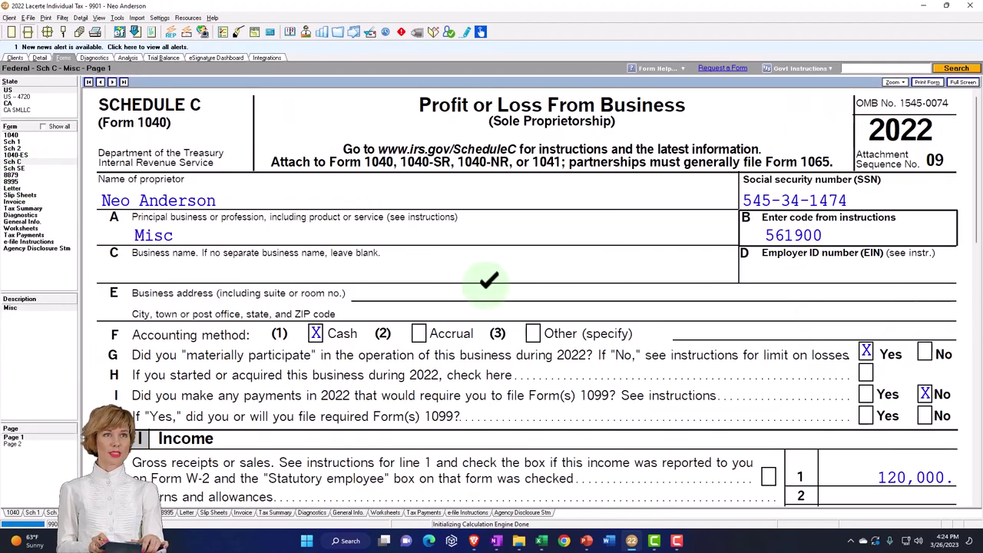
{"action": "scroll", "coordinate": [581, 332], "scroll_direction": "down", "scroll_amount": 15}
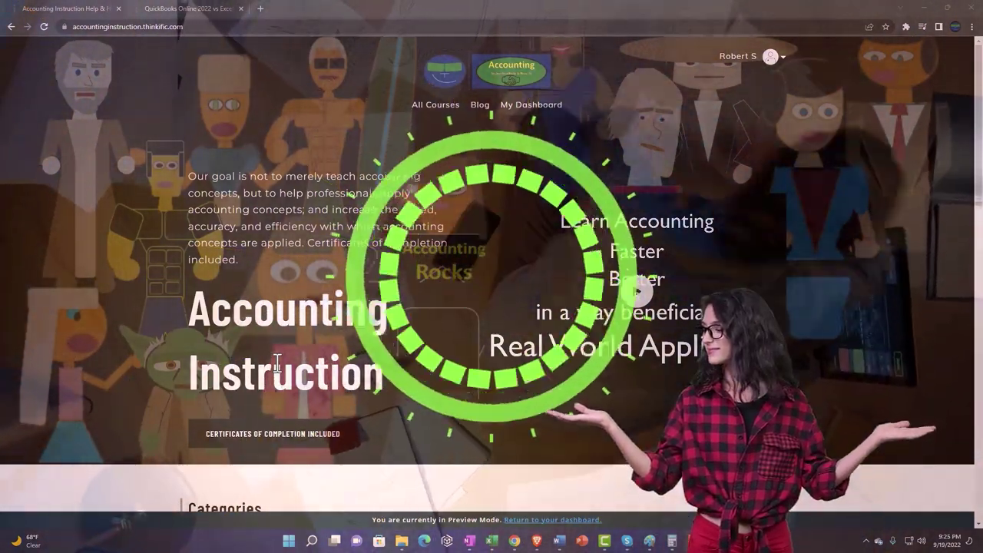
Browse the course categories on the Accounting Instruction website in Chrome and view the QuickBooks Online 2022 course's OneNote - Getting Started 2022 section
{"action": "scroll", "coordinate": [133, 418], "scroll_direction": "down", "scroll_amount": 5}
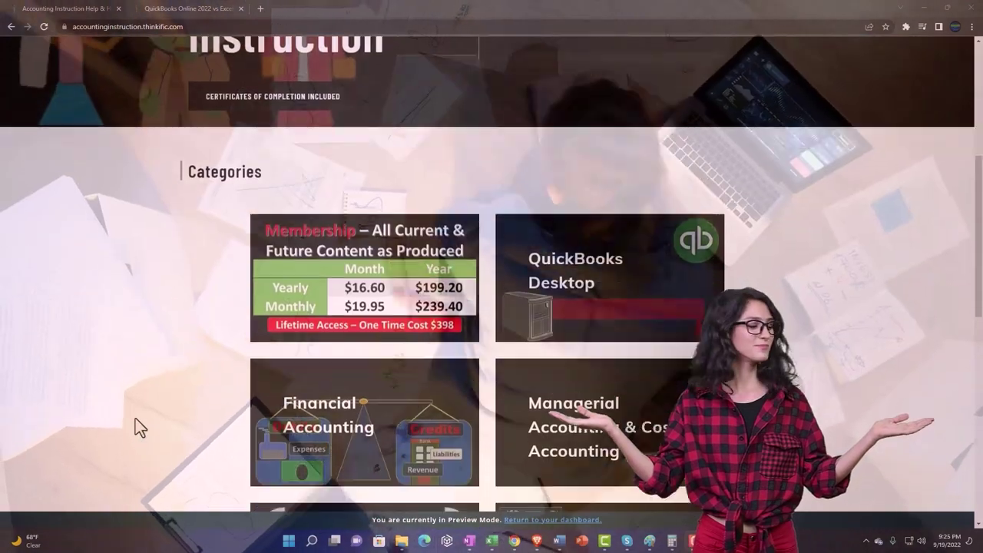
{"action": "scroll", "coordinate": [135, 418], "scroll_direction": "down", "scroll_amount": 3}
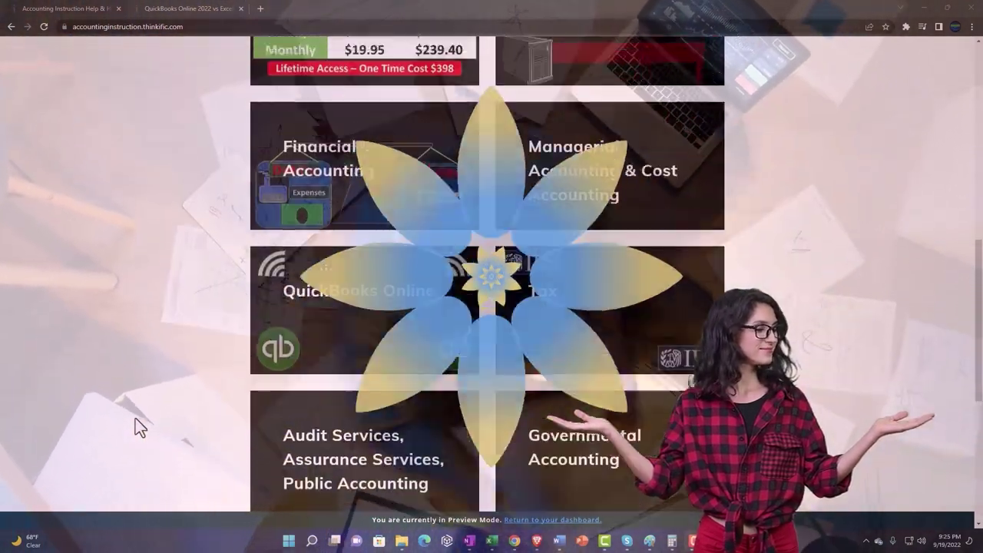
{"action": "scroll", "coordinate": [135, 419], "scroll_direction": "down", "scroll_amount": 5}
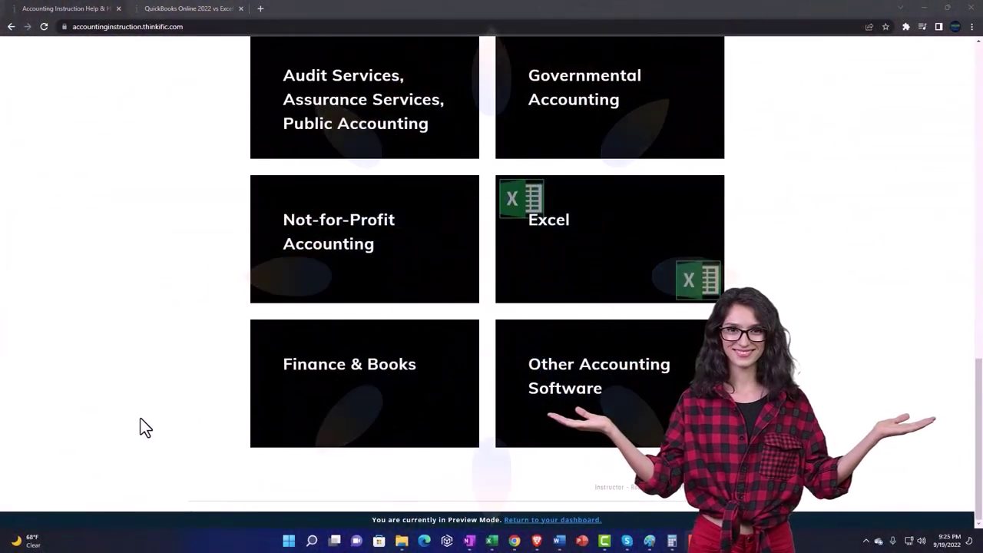
{"action": "left_click", "coordinate": [175, 8]}
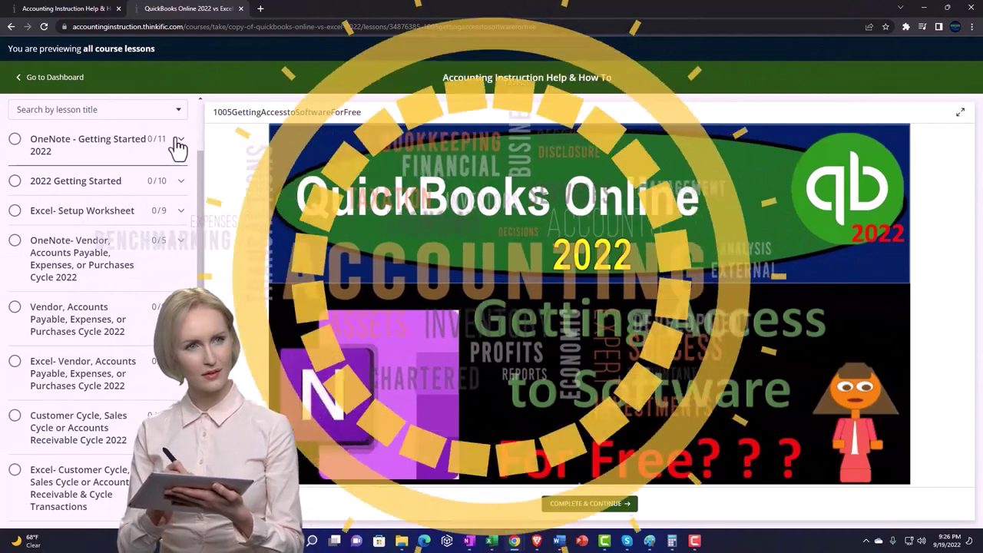
{"action": "left_click", "coordinate": [175, 143]}
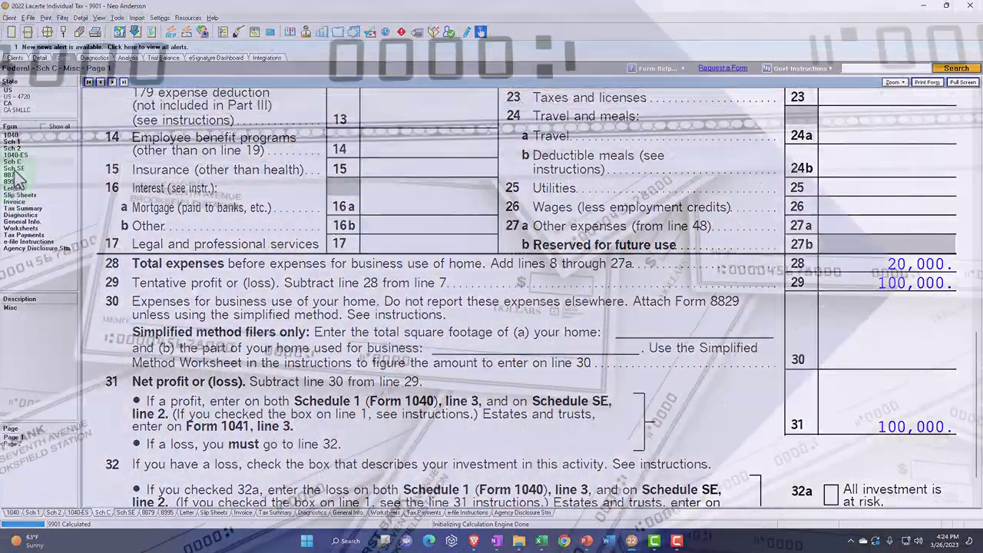
Back in Lacerte, review Schedule SE and the deductible self-employment tax on line 15 of Schedule 1, page 2
{"action": "left_click", "coordinate": [46, 168]}
{"action": "scroll", "coordinate": [772, 299], "scroll_direction": "down", "scroll_amount": 10}
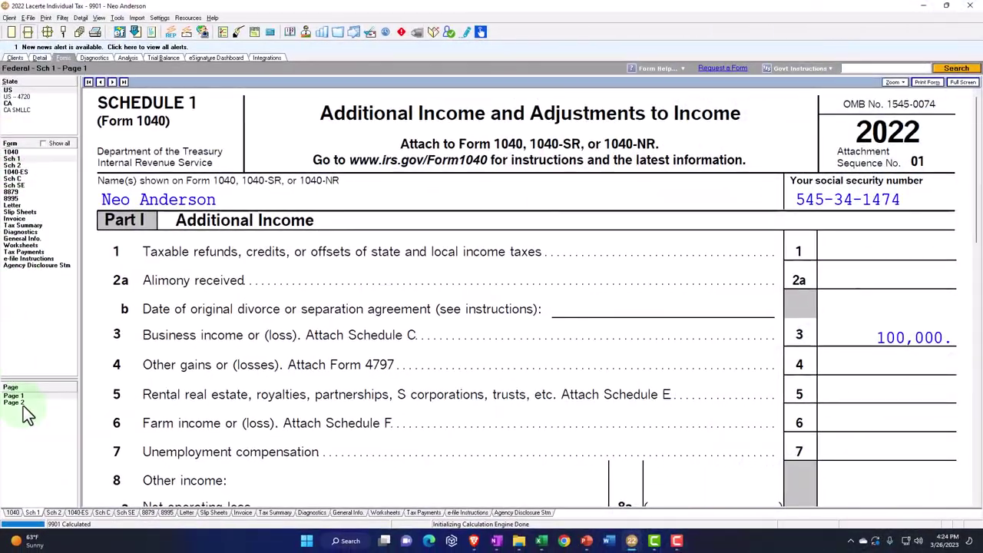
{"action": "left_click", "coordinate": [16, 402]}
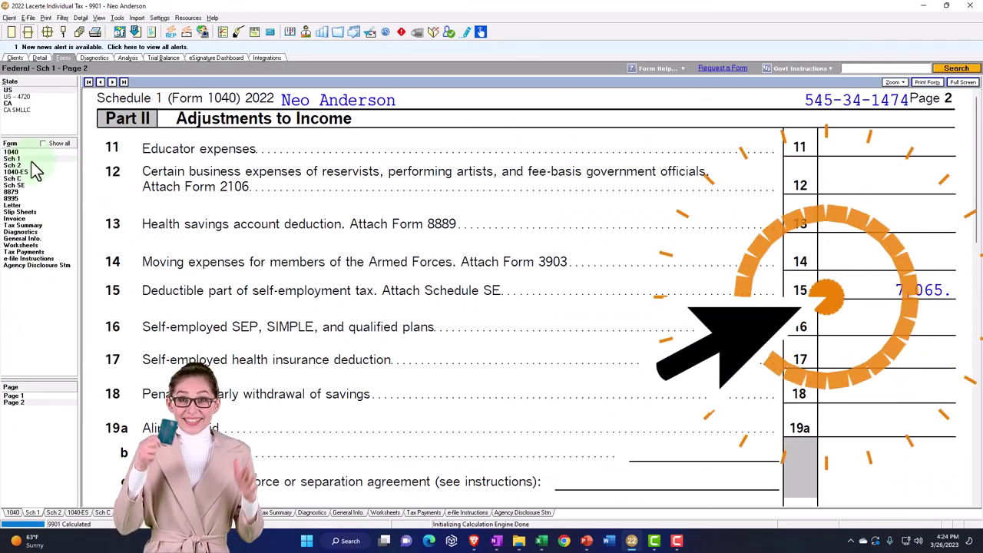
Review the total income, adjustments and taxable income lines on page 1 of Form 1040
{"action": "left_click", "coordinate": [11, 151]}
{"action": "scroll", "coordinate": [495, 295], "scroll_direction": "down", "scroll_amount": 5}
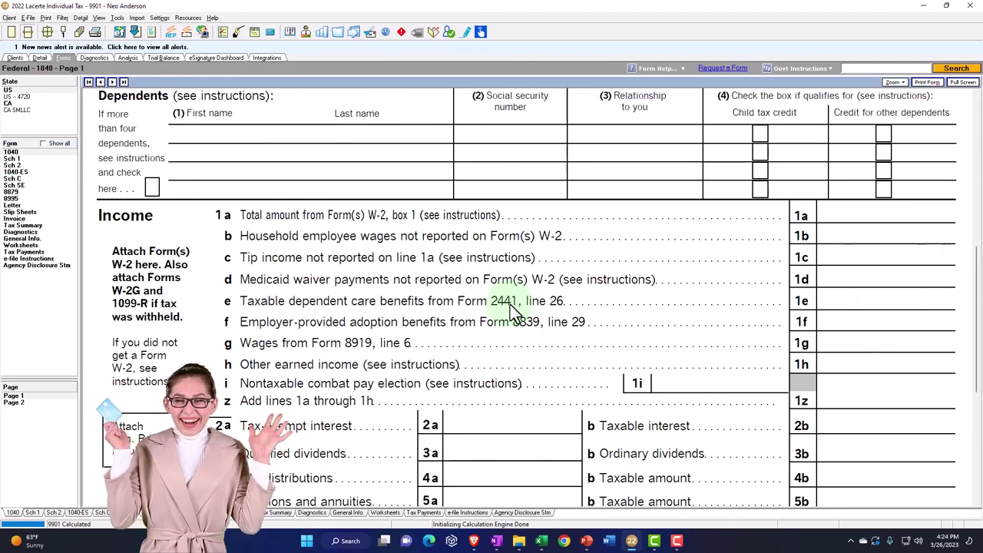
{"action": "scroll", "coordinate": [510, 304], "scroll_direction": "down", "scroll_amount": 5}
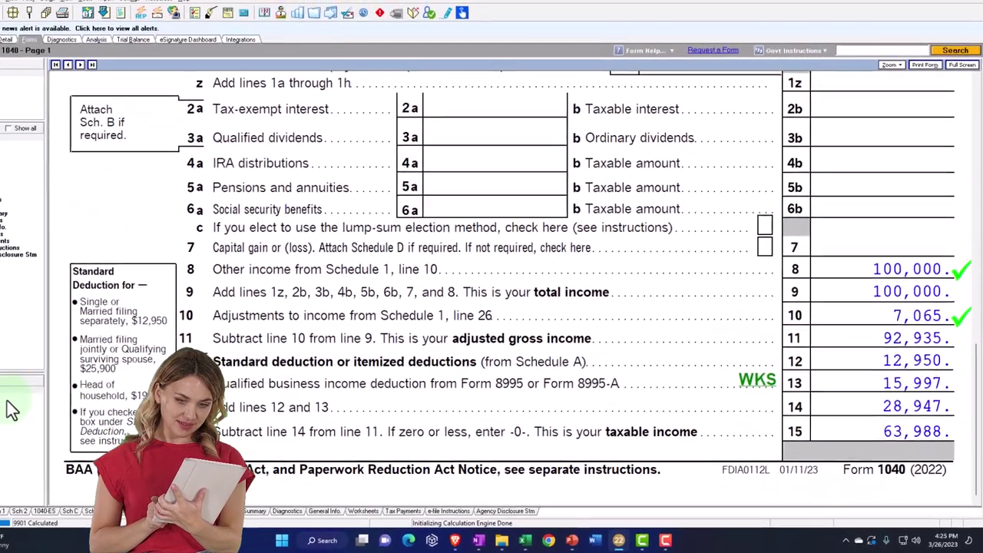
Review the total tax, payments and refund lines on page 2 of Form 1040
{"action": "left_click", "coordinate": [12, 402]}
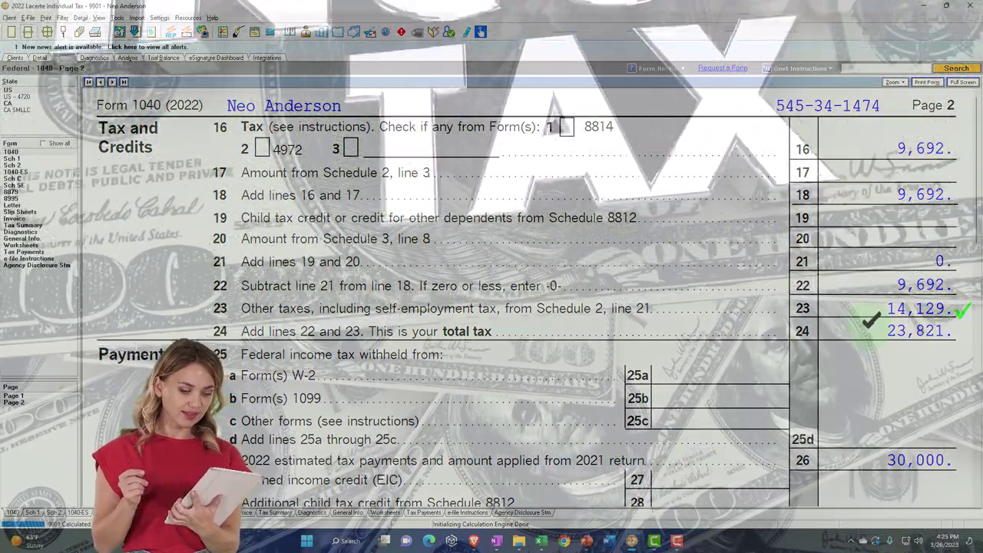
{"action": "scroll", "coordinate": [871, 338], "scroll_direction": "down", "scroll_amount": 5}
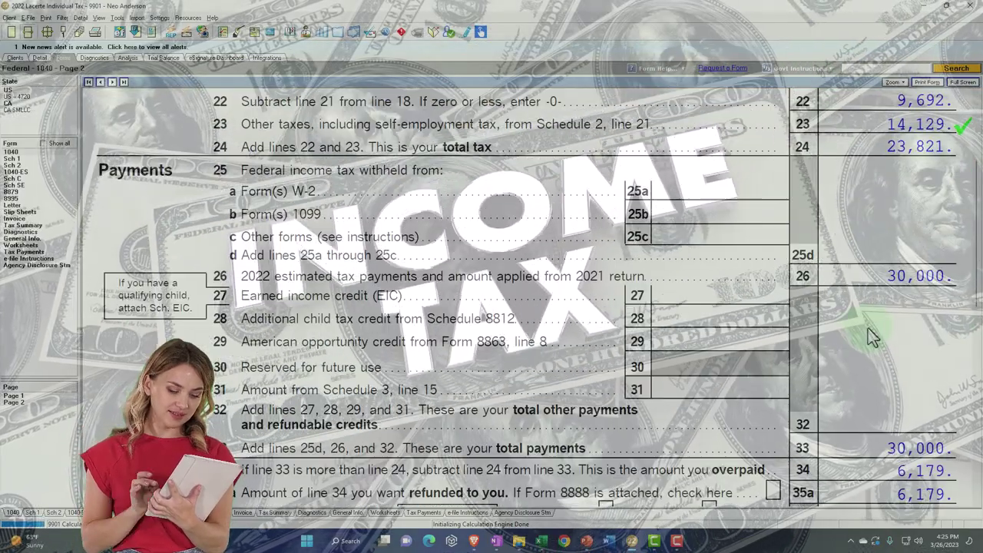
{"action": "scroll", "coordinate": [870, 323], "scroll_direction": "down", "scroll_amount": 3}
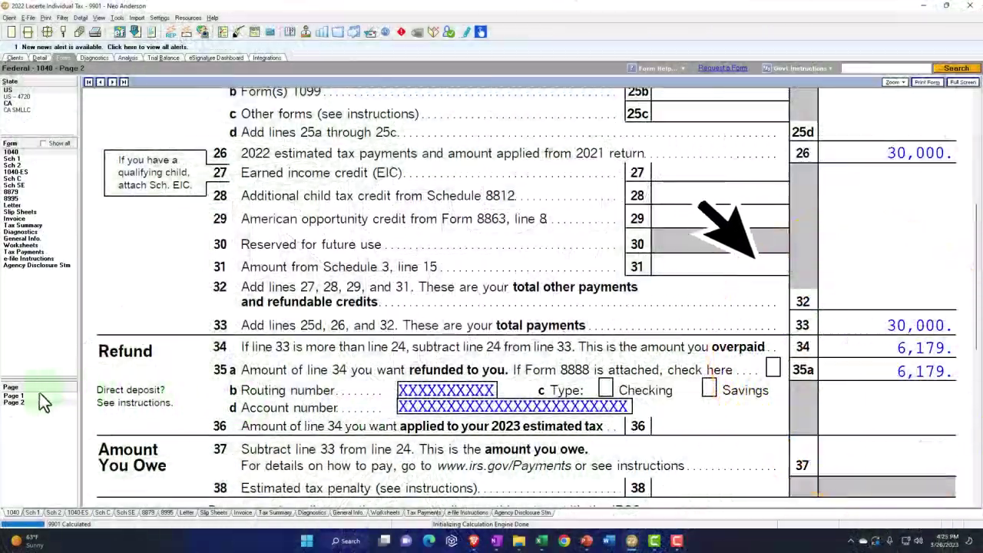
Go back to page 1 of Form 1040 and examine lines 8 through 15
{"action": "left_click", "coordinate": [34, 396]}
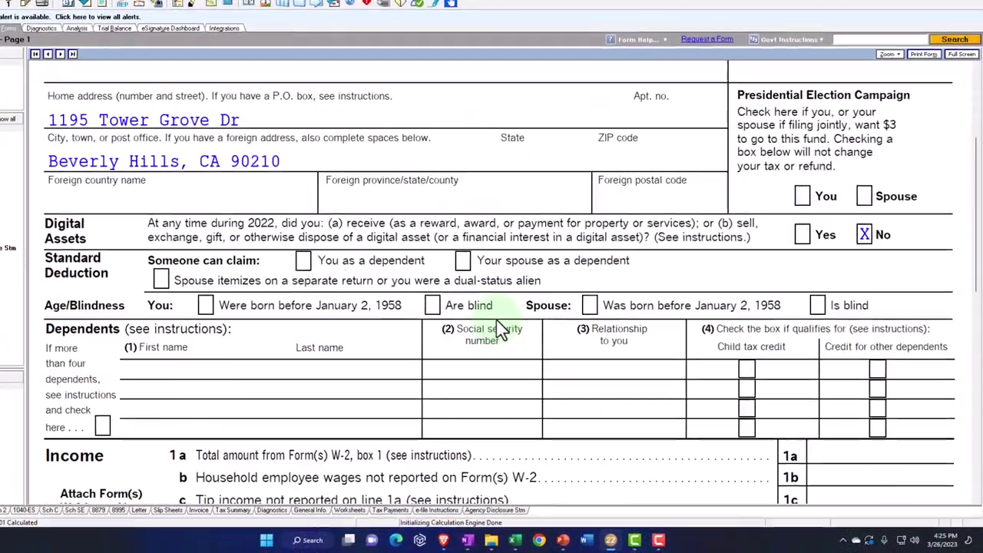
{"action": "scroll", "coordinate": [496, 319], "scroll_direction": "down", "scroll_amount": 6}
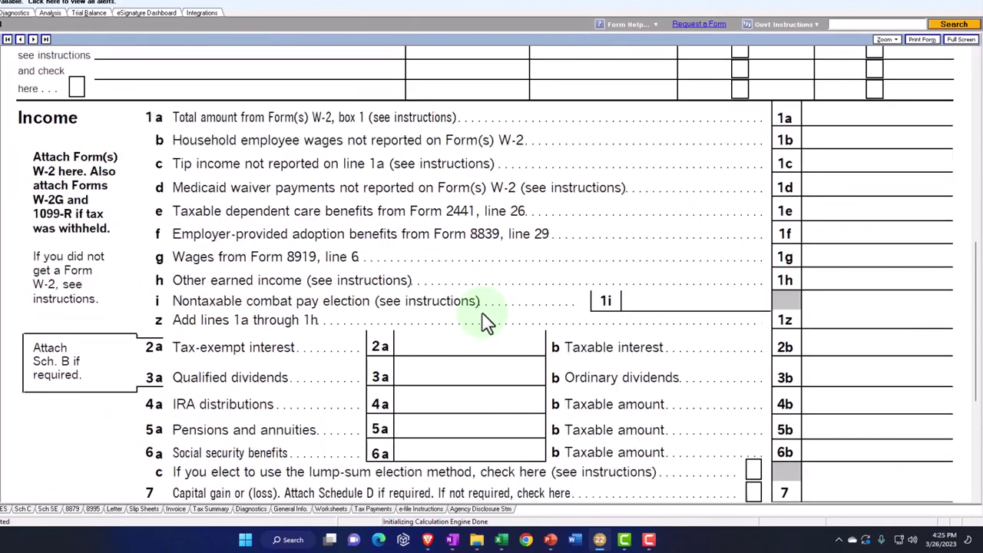
{"action": "scroll", "coordinate": [485, 321], "scroll_direction": "down", "scroll_amount": 8}
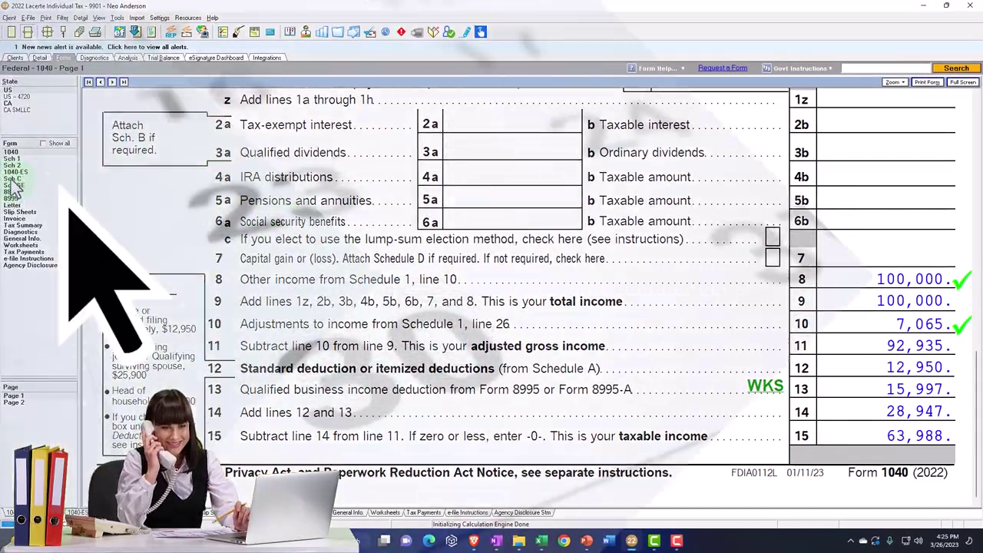
From the car and truck expenses on line 9 of Schedule C, jump to the Vehicle Expense input screen
{"action": "left_click", "coordinate": [17, 178]}
{"action": "scroll", "coordinate": [217, 256], "scroll_direction": "down", "scroll_amount": 5}
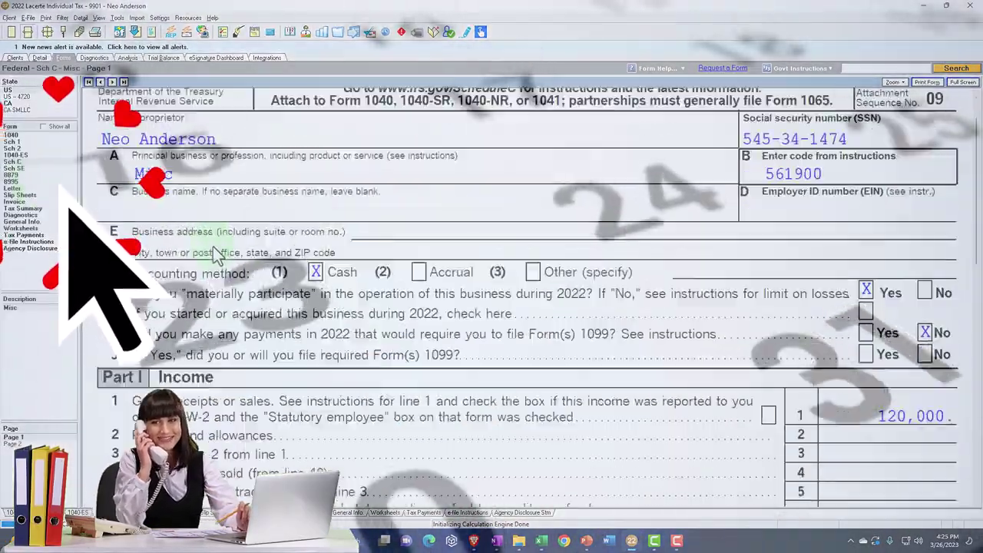
{"action": "scroll", "coordinate": [218, 256], "scroll_direction": "down", "scroll_amount": 5}
{"action": "scroll", "coordinate": [220, 284], "scroll_direction": "up", "scroll_amount": 2}
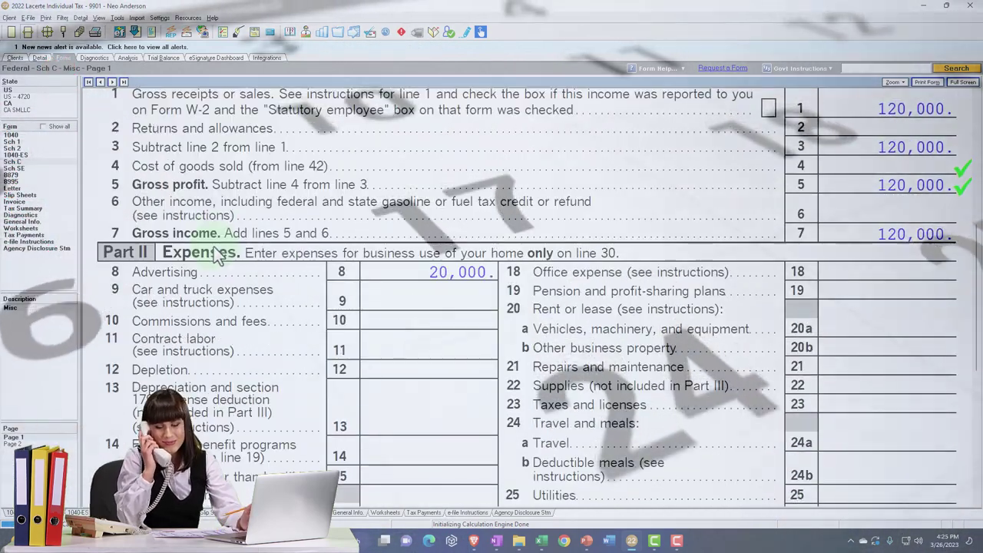
{"action": "scroll", "coordinate": [221, 296], "scroll_direction": "down", "scroll_amount": 2}
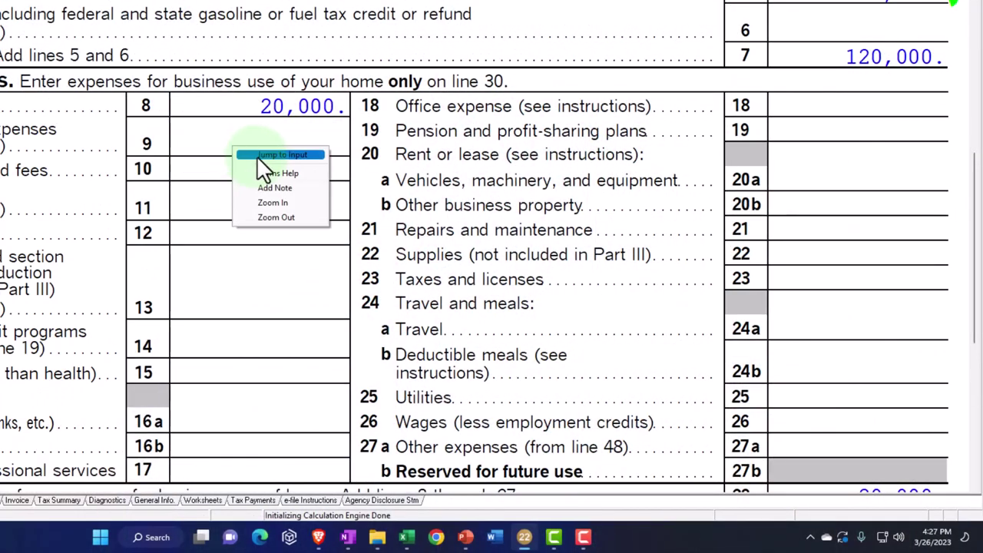
{"action": "left_click", "coordinate": [258, 155]}
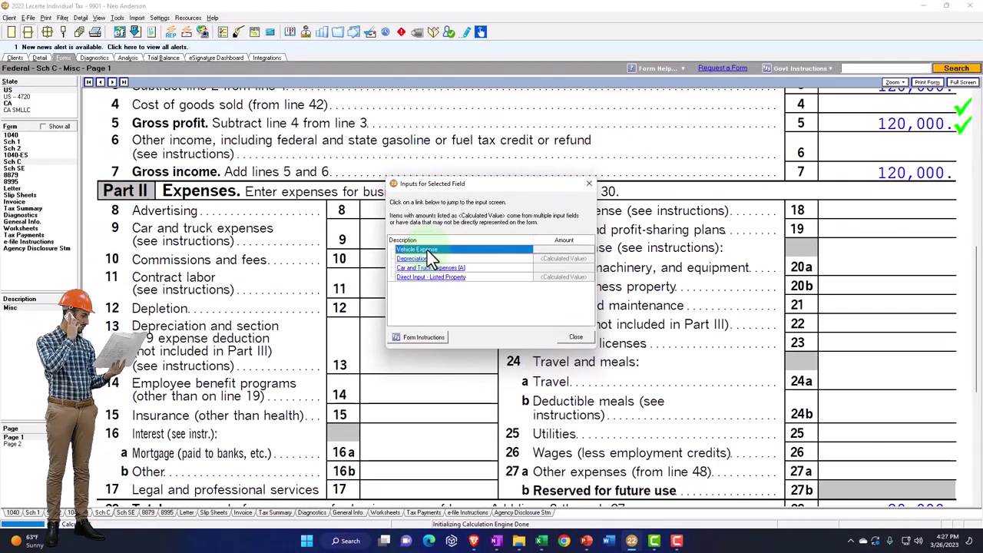
{"action": "left_click", "coordinate": [427, 250]}
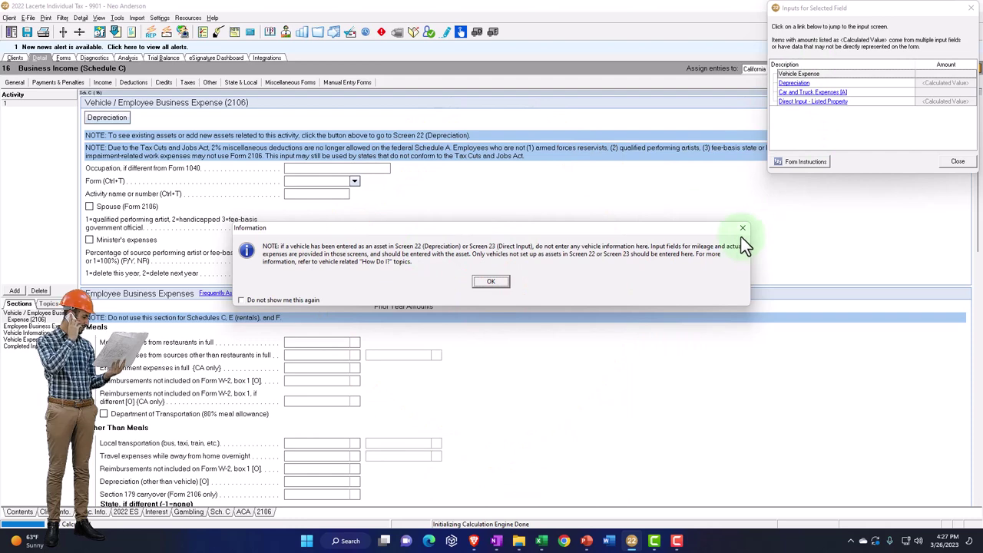
Dismiss the vehicle entry notice and the input links window, and assign the vehicle expense activity to Schedule C
{"action": "left_click", "coordinate": [742, 230]}
{"action": "left_click", "coordinate": [972, 9]}
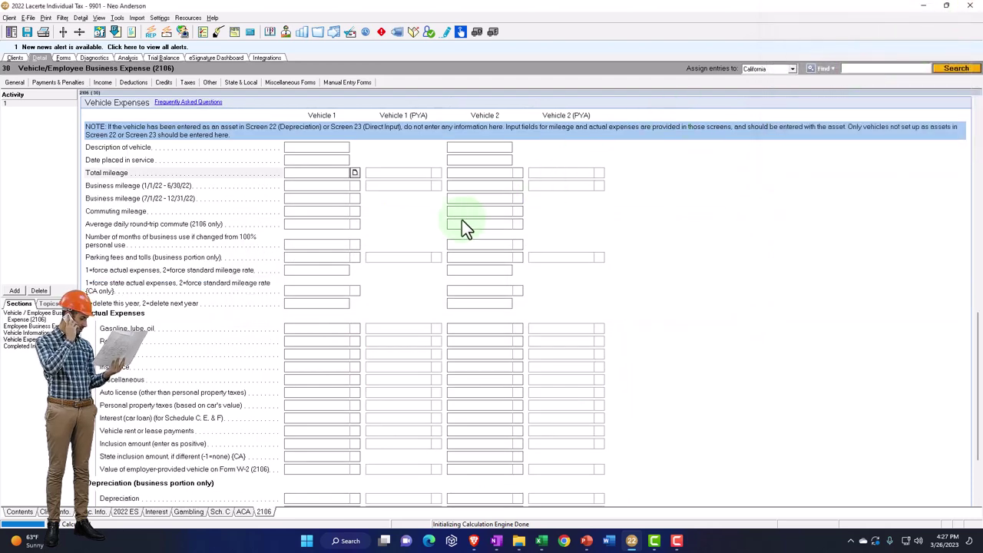
{"action": "scroll", "coordinate": [460, 223], "scroll_direction": "up", "scroll_amount": 10}
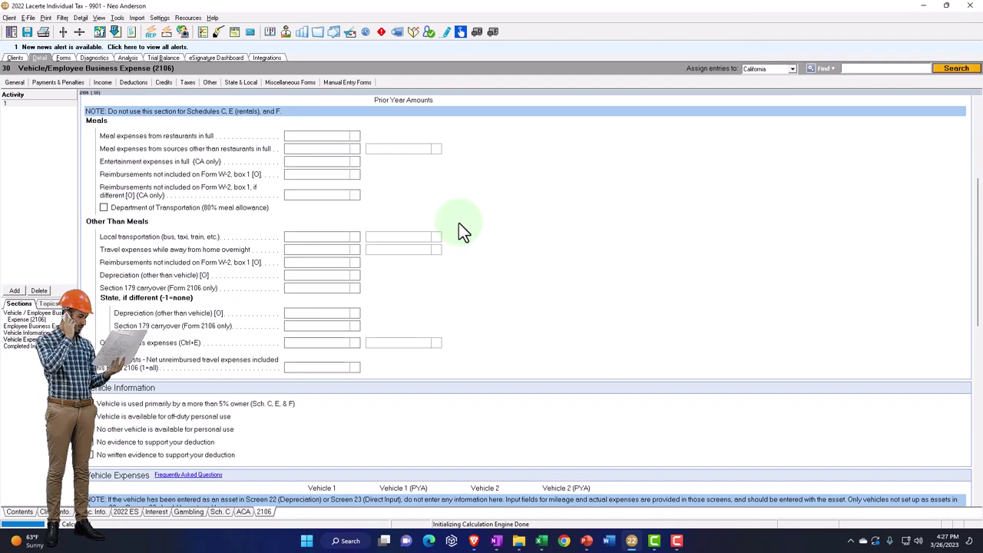
{"action": "scroll", "coordinate": [458, 222], "scroll_direction": "up", "scroll_amount": 5}
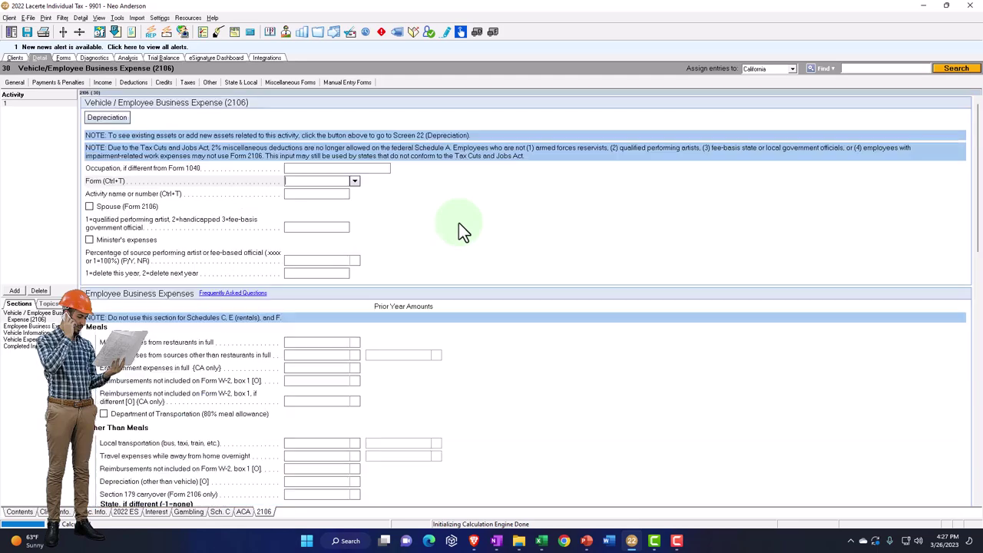
{"action": "left_click", "coordinate": [354, 182]}
{"action": "left_click", "coordinate": [334, 213]}
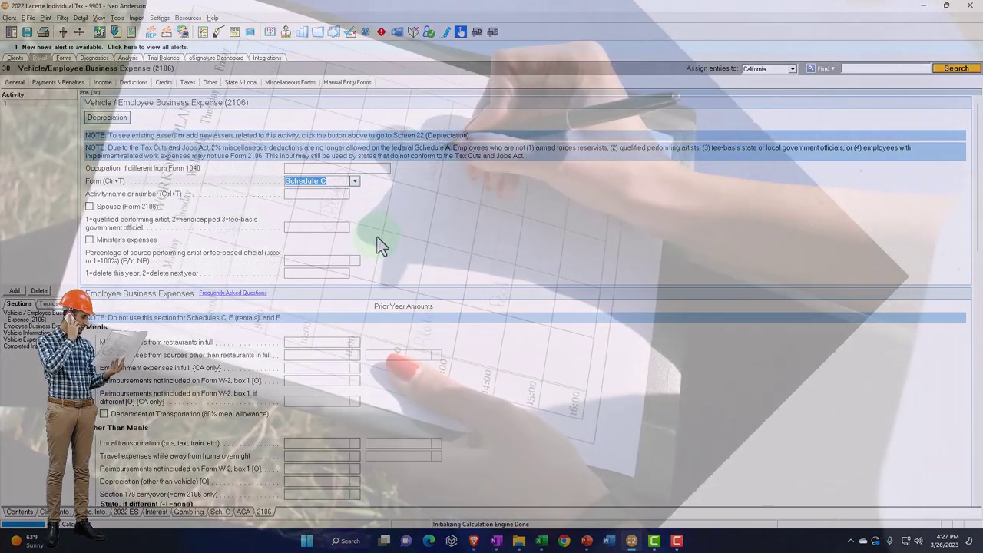
Mark the vehicle as used primarily by a more than 5% owner, available off-duty, with no other vehicle available for personal use
{"action": "scroll", "coordinate": [384, 253], "scroll_direction": "down", "scroll_amount": 3}
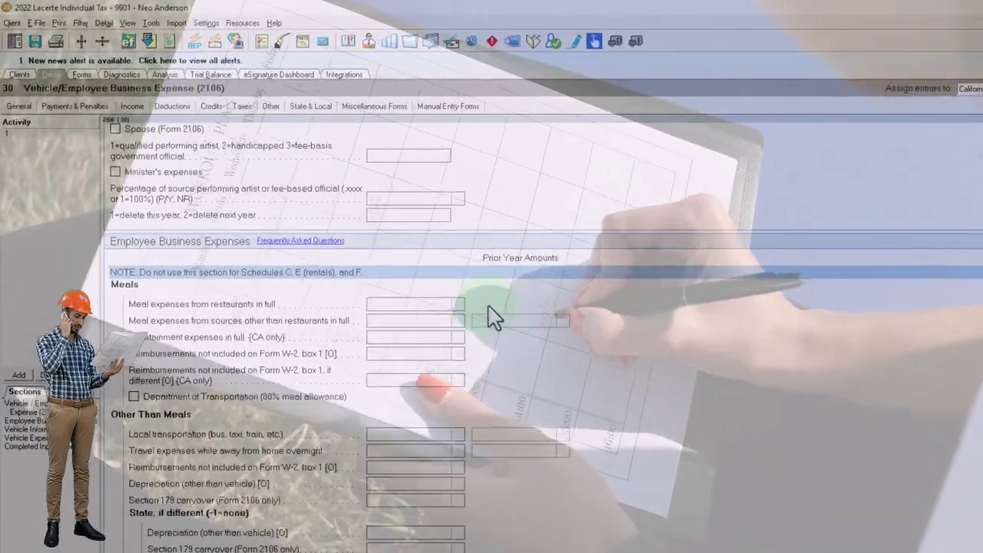
{"action": "scroll", "coordinate": [492, 316], "scroll_direction": "down", "scroll_amount": 10}
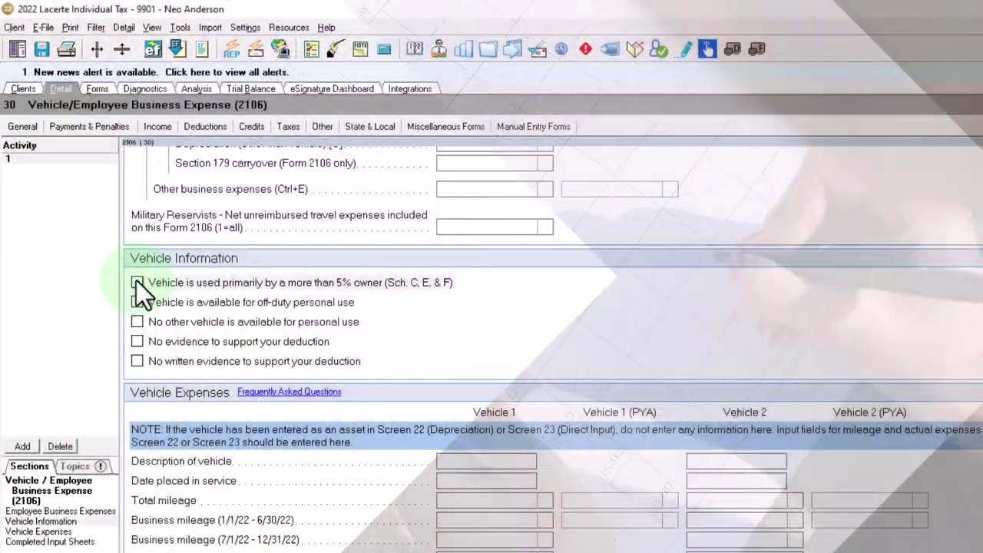
{"action": "left_click", "coordinate": [137, 282]}
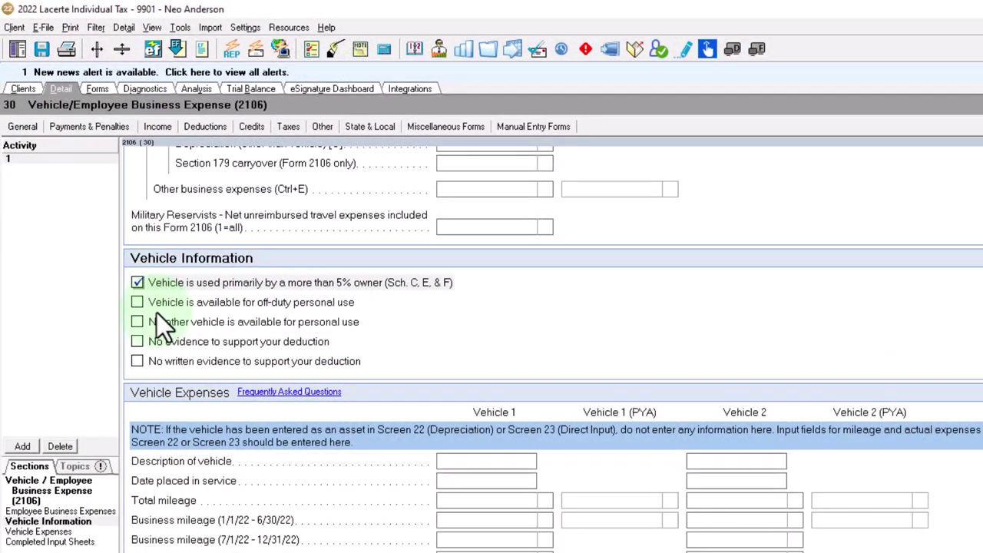
{"action": "left_click", "coordinate": [140, 303]}
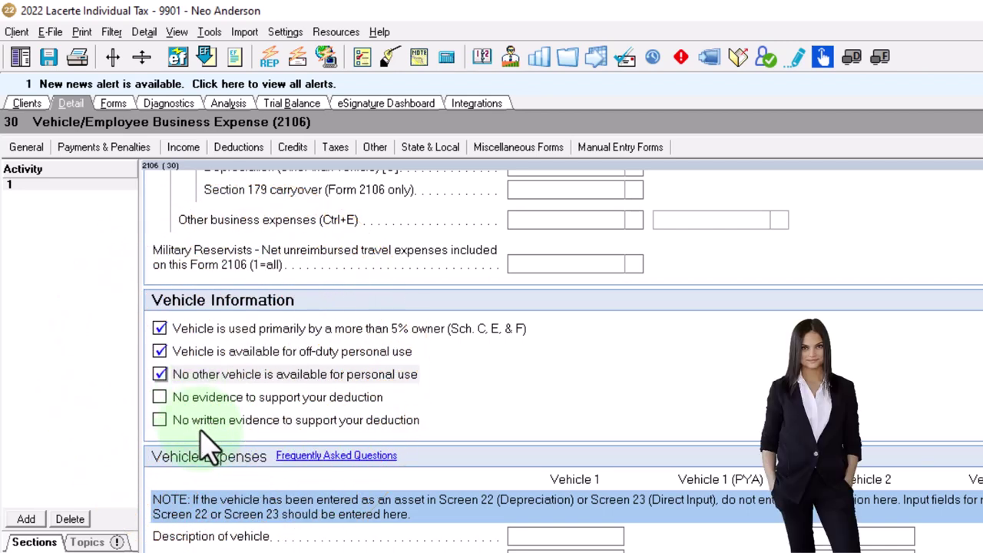
For Vehicle 1, enter the description Truck, date placed in service 1/1/2023 and total mileage 10,000
{"action": "scroll", "coordinate": [206, 439], "scroll_direction": "down", "scroll_amount": 3}
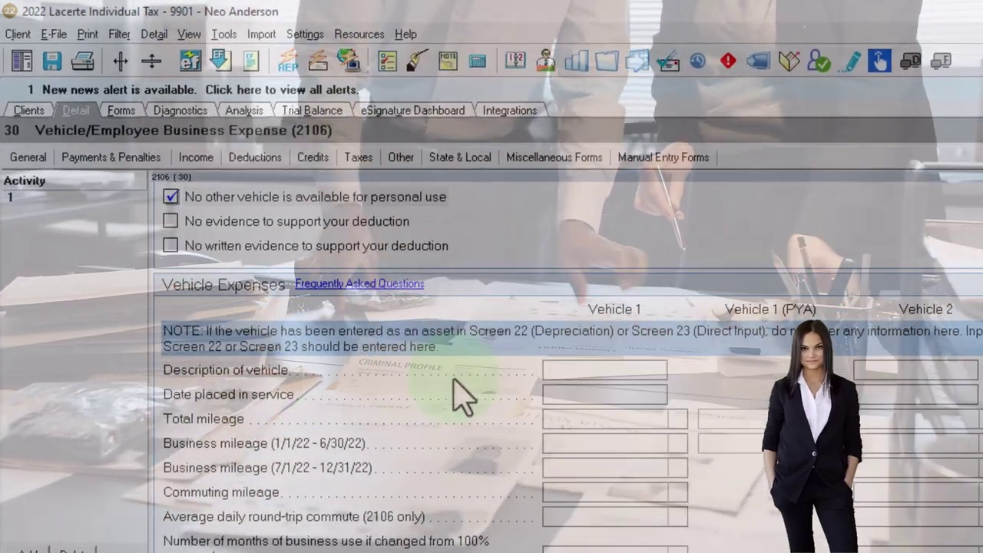
{"action": "left_click", "coordinate": [540, 351]}
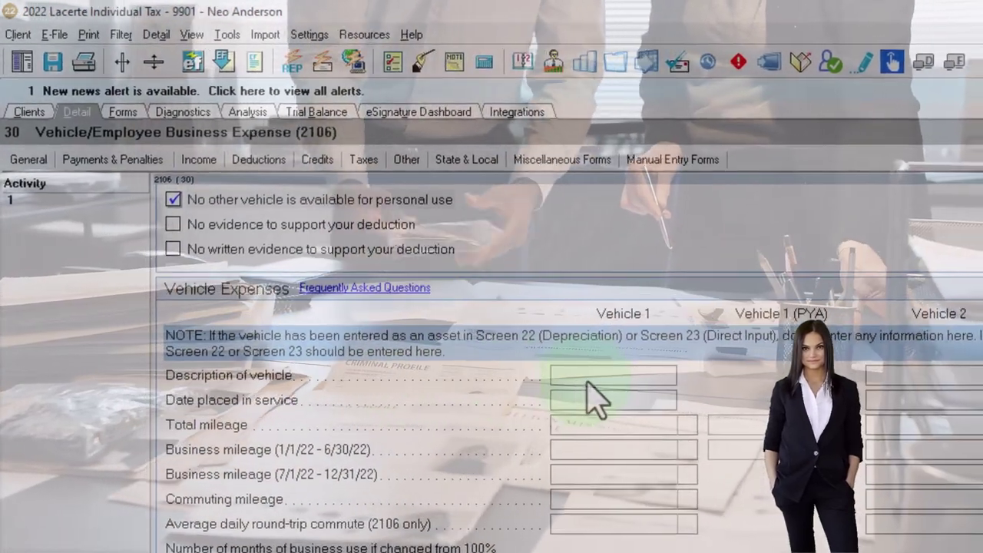
{"action": "type", "text": "Truck"}
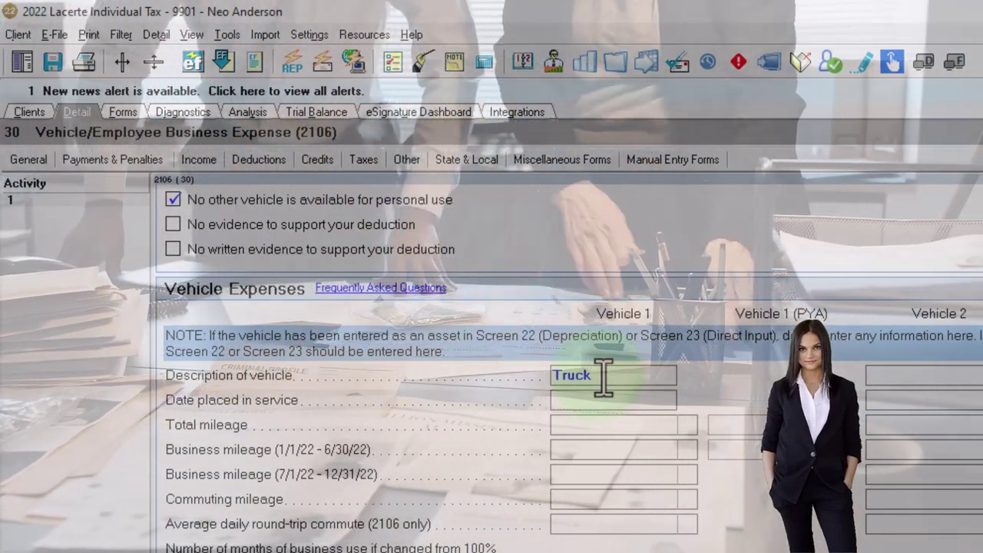
{"action": "key", "text": "Tab"}
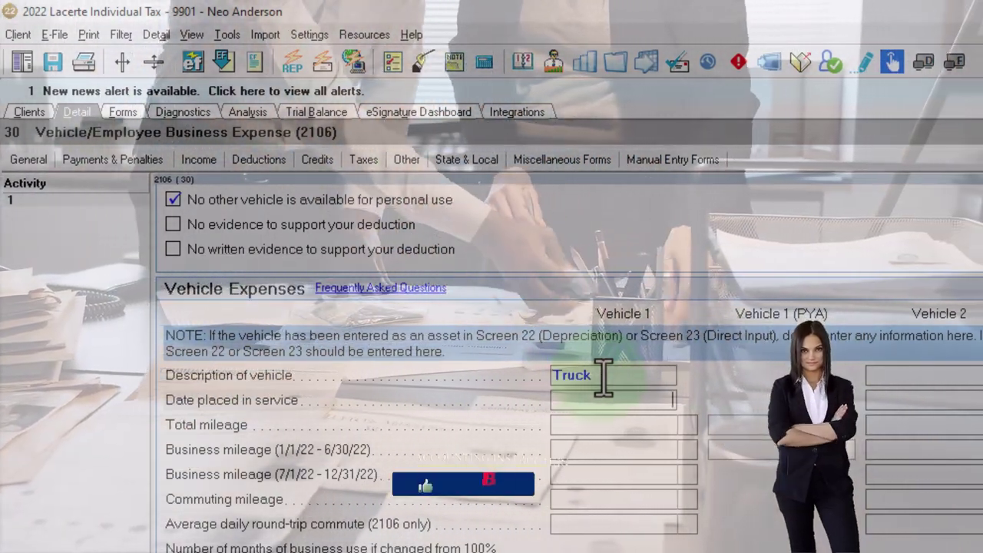
{"action": "type", "text": "01012"}
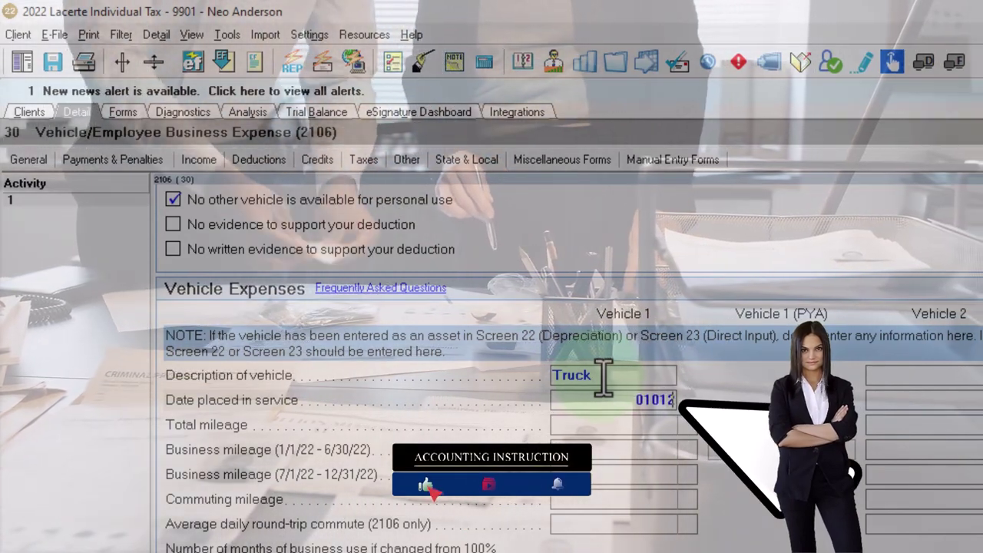
{"action": "type", "text": "3"}
{"action": "key", "text": "Tab"}
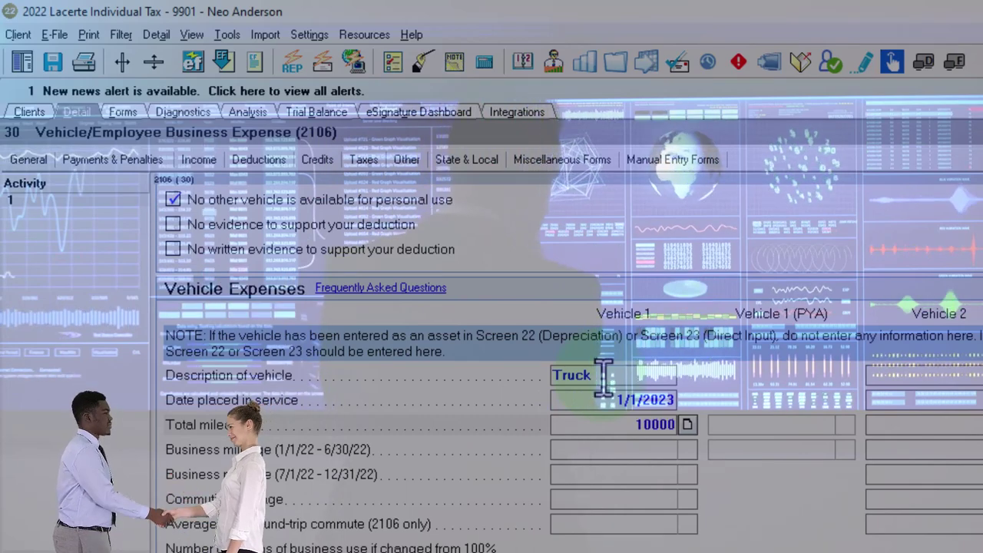
{"action": "key", "text": "Return"}
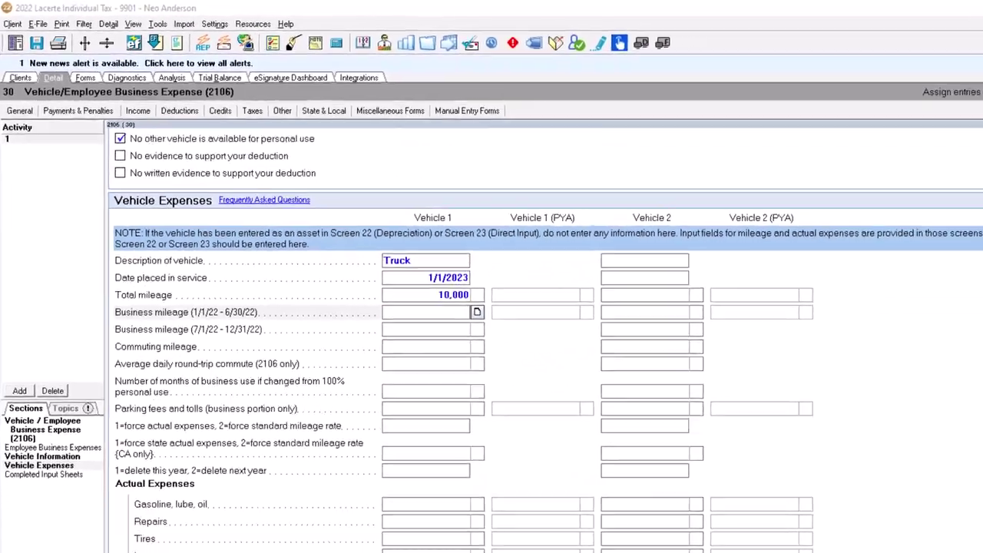
Open Calculator, keep it over the tax return, and compute half of 80% of 10,000 miles
{"action": "left_click", "coordinate": [345, 539]}
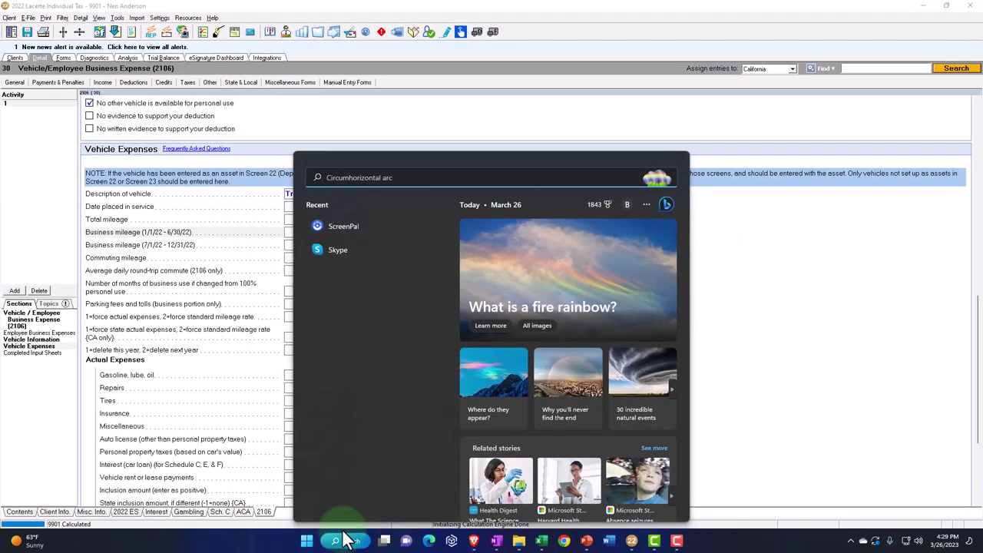
{"action": "type", "text": "cal"}
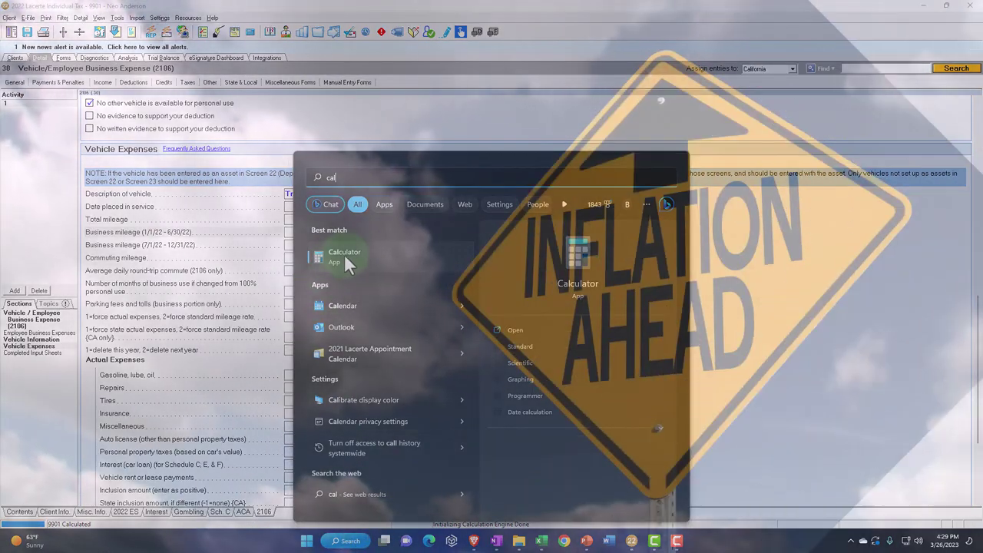
{"action": "left_click", "coordinate": [347, 253]}
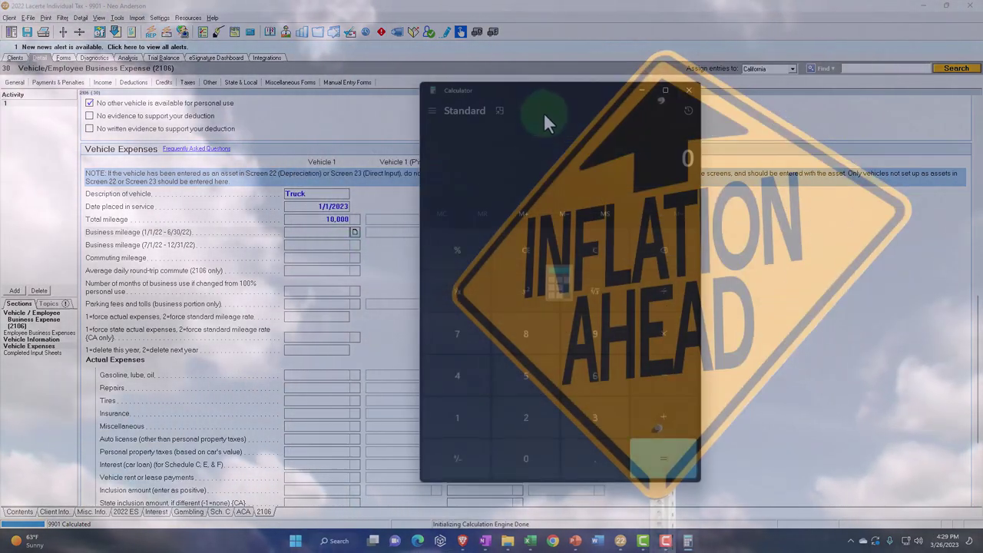
{"action": "left_click", "coordinate": [504, 110]}
{"action": "left_click_drag", "start_coordinate": [859, 21], "coordinate": [789, 191]}
{"action": "type", "text": "10000"}
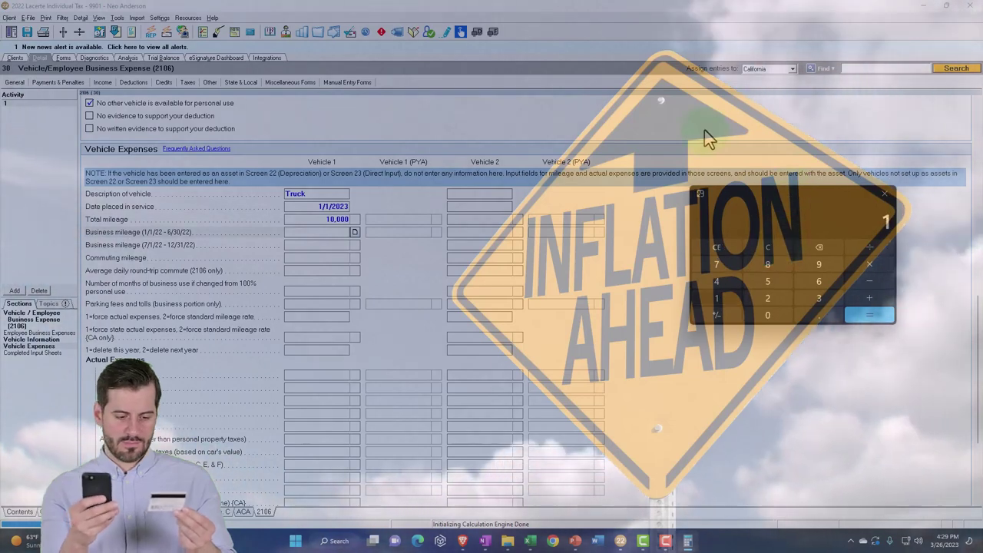
{"action": "type", "text": "*.8"}
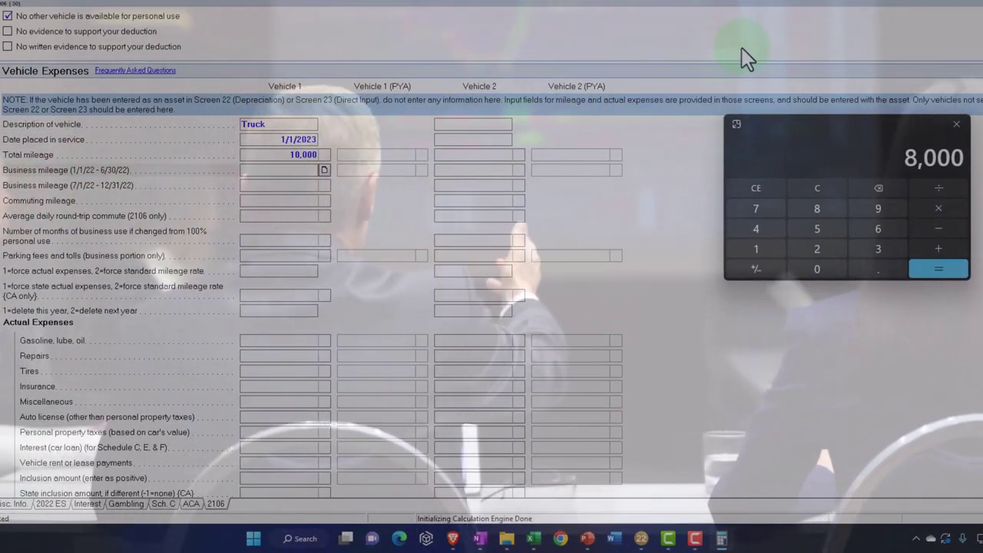
{"action": "type", "text": "/2"}
{"action": "key", "text": "Return"}
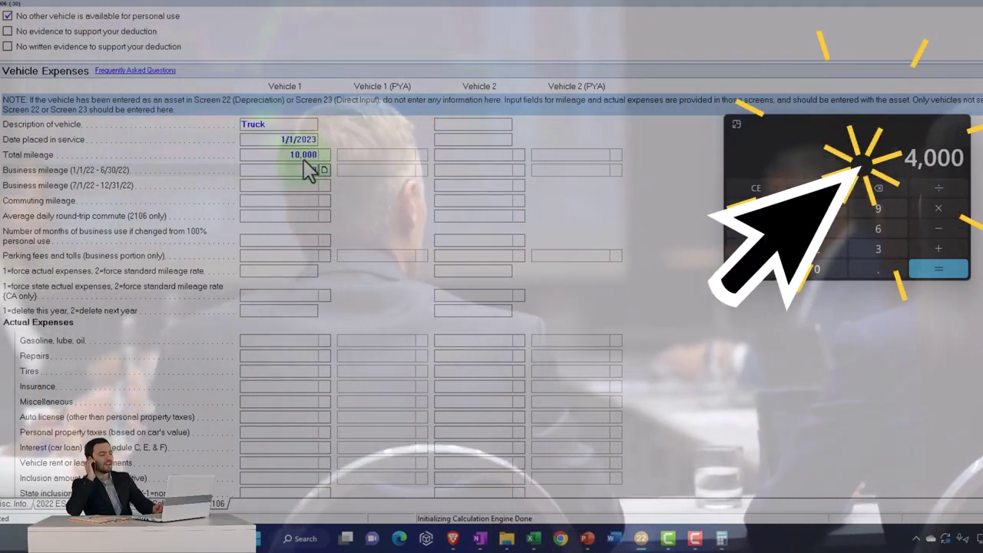
Enter Vehicle 1 business mileage of 4,000 for each half of 2022 and commuting mileage of 1,000
{"action": "type", "text": "4000"}
{"action": "left_click", "coordinate": [302, 186]}
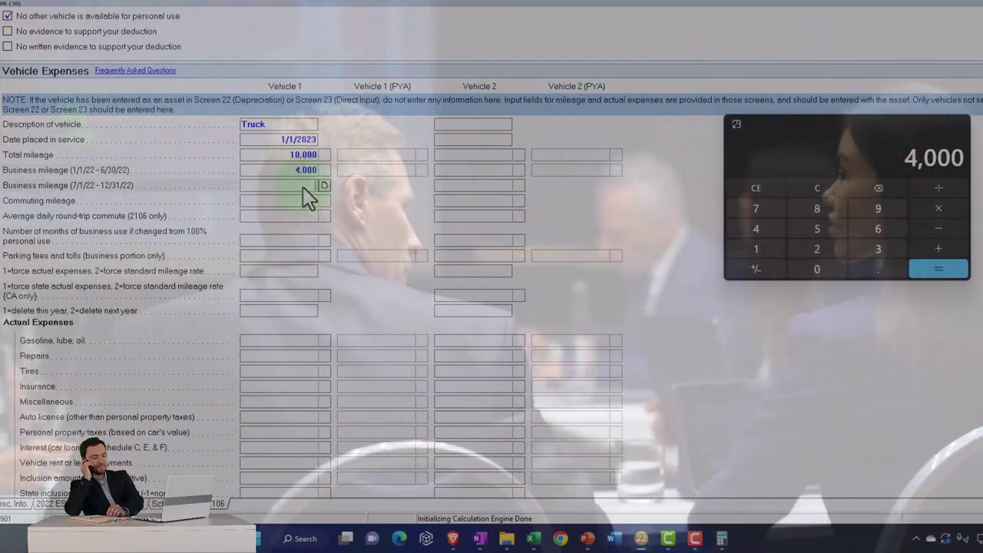
{"action": "type", "text": "4000"}
{"action": "key", "text": "Tab"}
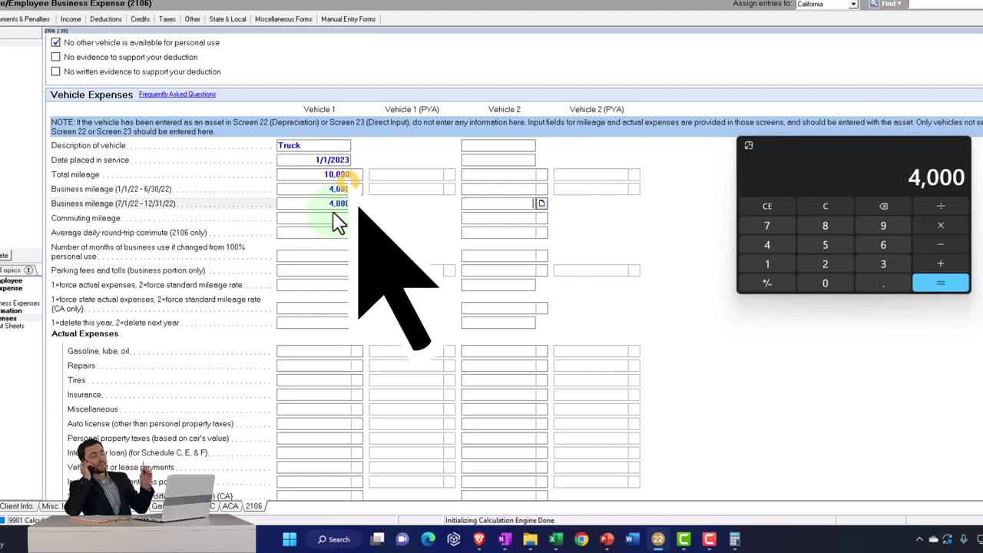
{"action": "left_click", "coordinate": [338, 221]}
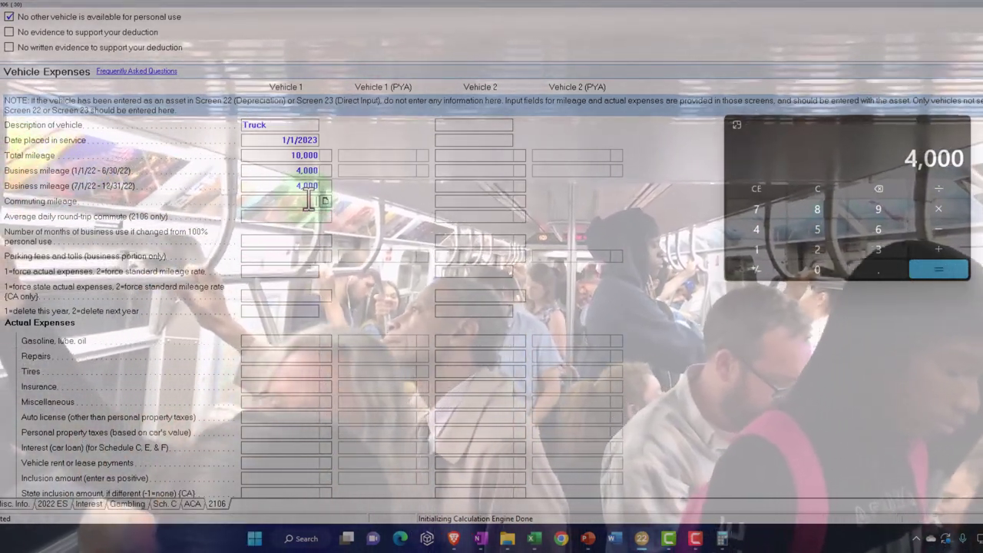
{"action": "type", "text": "1000"}
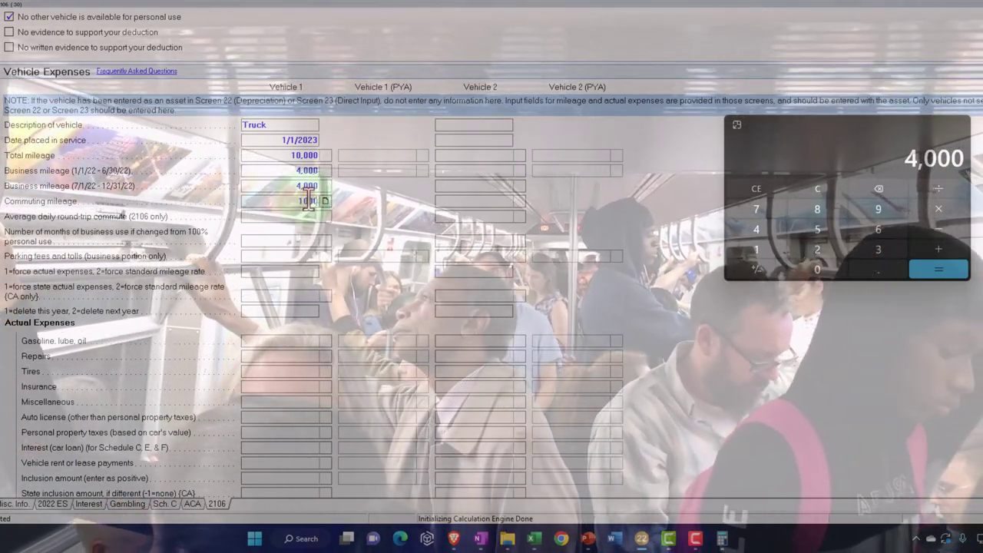
Clear the calculator, subtract the total business miles from 10,000, and put the calculator away
{"action": "left_click", "coordinate": [834, 189]}
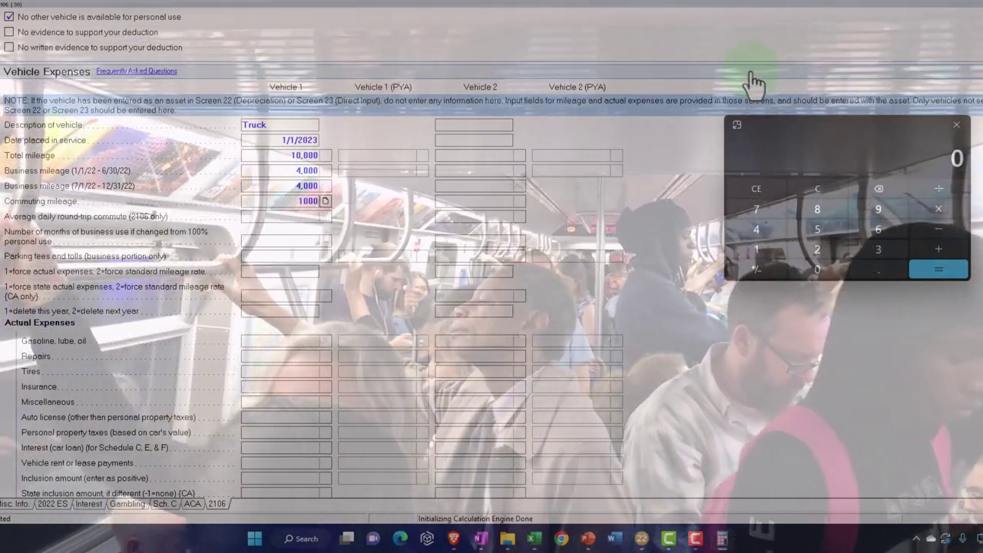
{"action": "type", "text": "10000"}
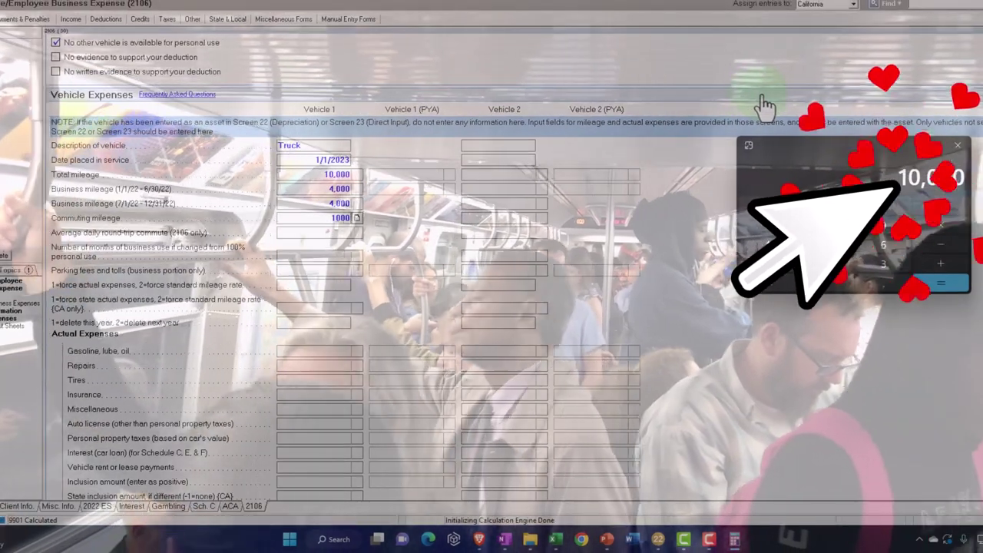
{"action": "type", "text": "000"}
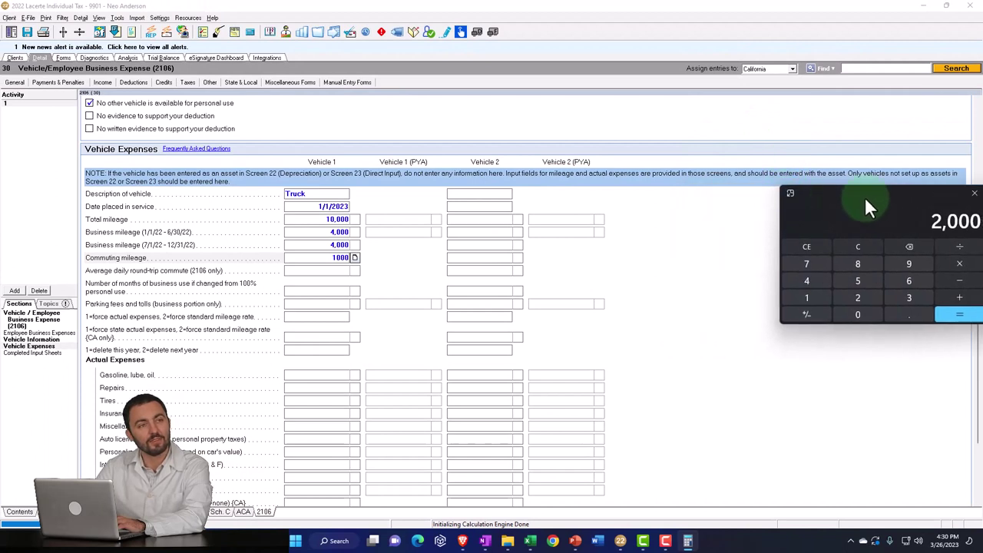
{"action": "left_click", "coordinate": [883, 193]}
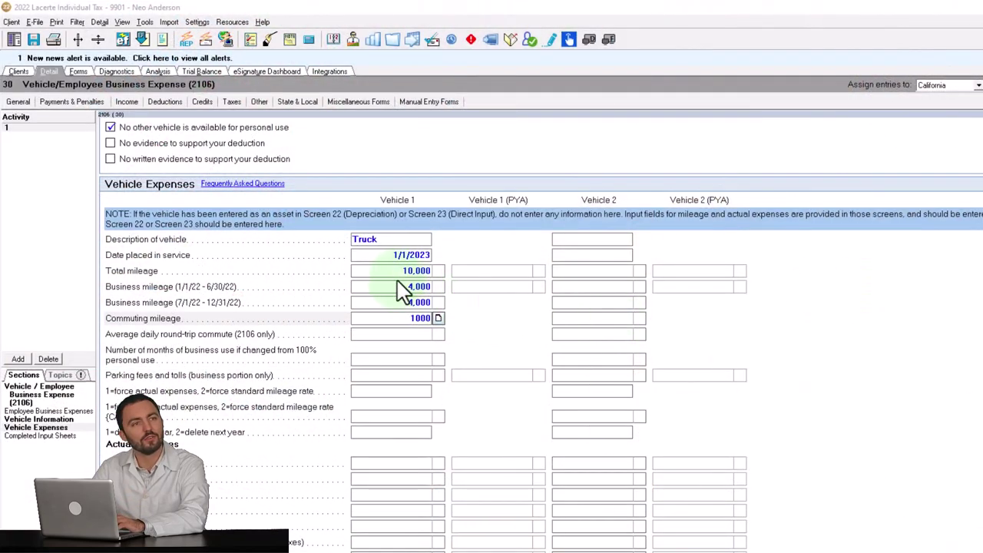
Show Schedule C in the forms view and examine the standard mileage calculation in its Vehicle Expenses worksheet
{"action": "left_click", "coordinate": [388, 270]}
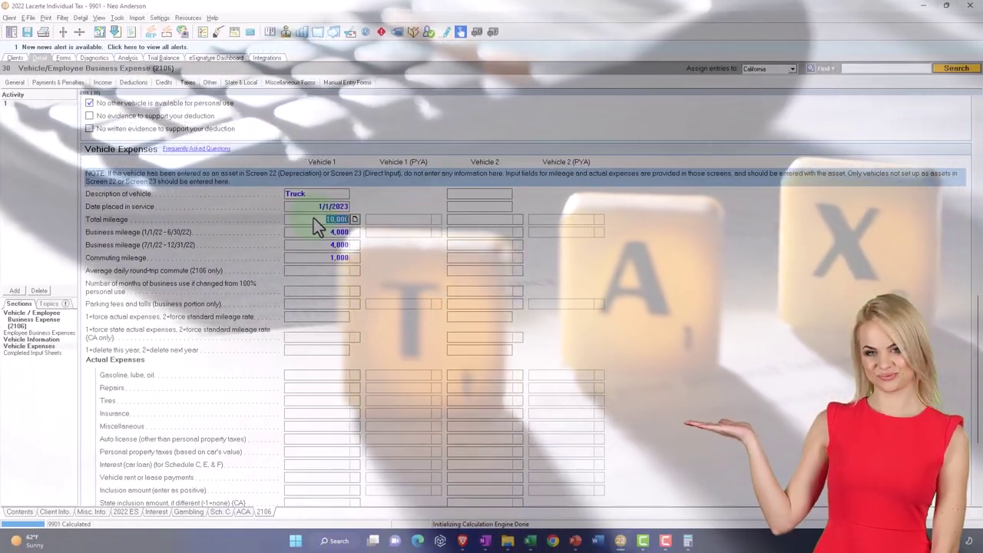
{"action": "left_click", "coordinate": [64, 58]}
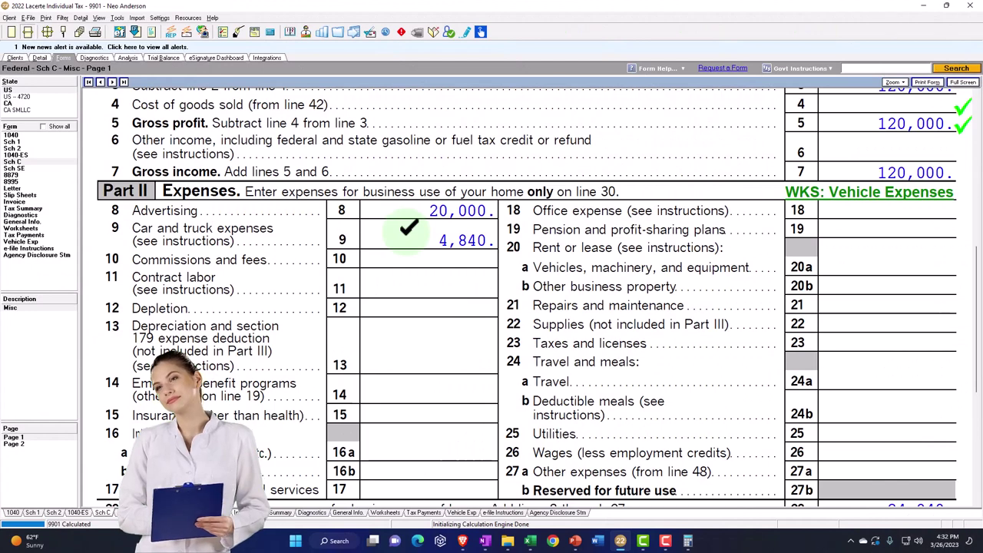
{"action": "left_click", "coordinate": [839, 198]}
{"action": "scroll", "coordinate": [818, 219], "scroll_direction": "down", "scroll_amount": 2}
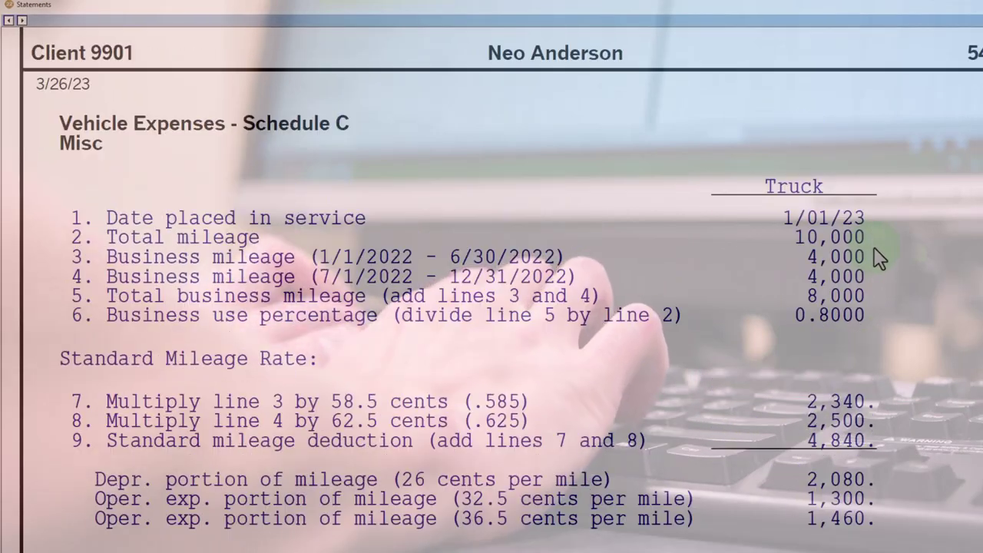
{"action": "scroll", "coordinate": [856, 252], "scroll_direction": "down", "scroll_amount": 3}
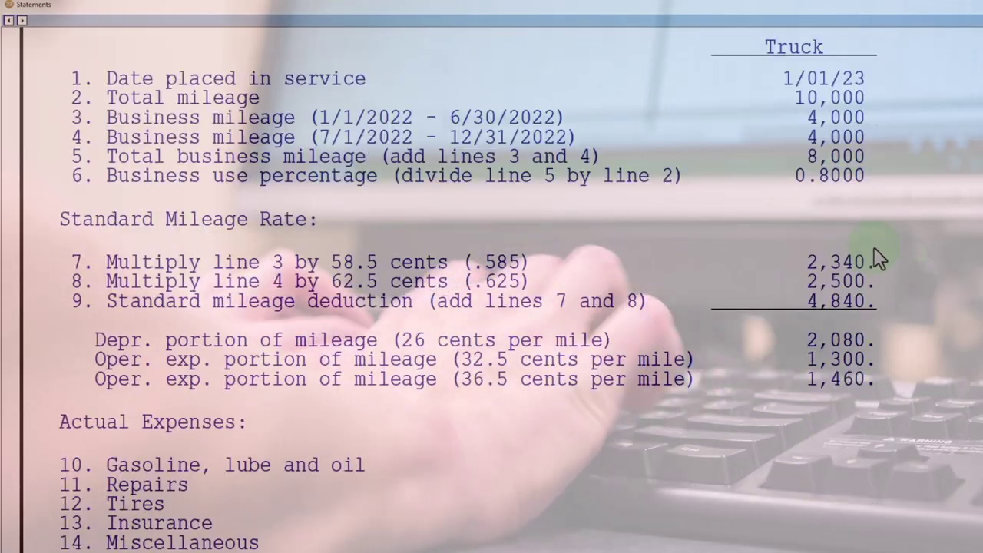
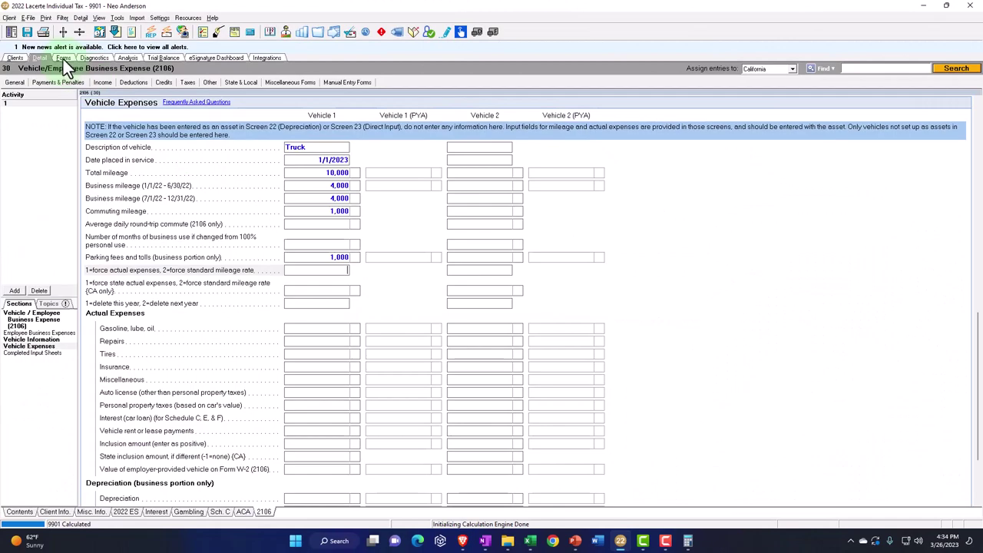
Return to the Schedule C form to check the car and truck expenses on line 9
{"action": "left_click", "coordinate": [69, 65]}
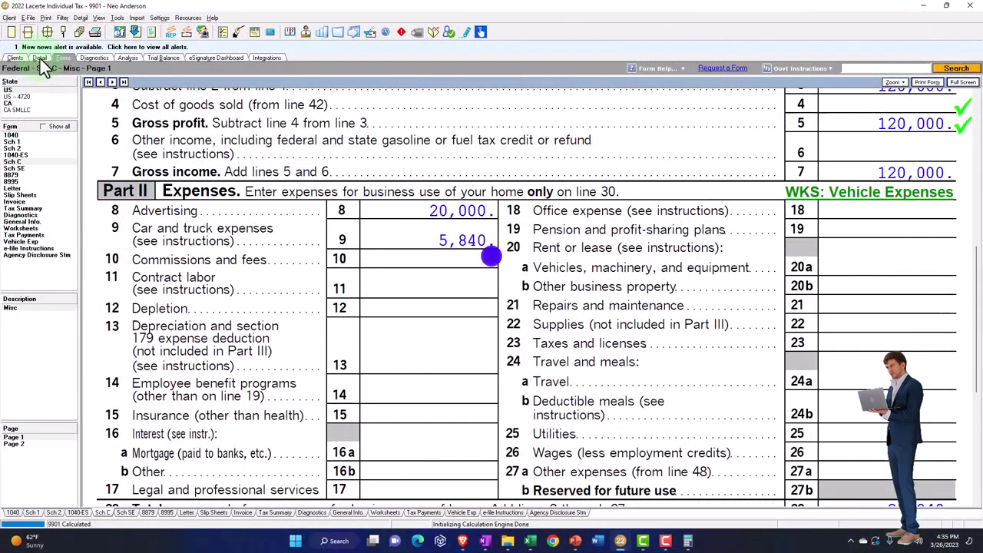
Open the vehicle expense input behind Schedule C line 9, dismiss the information note, and delete the truck's vehicle expense activity
{"action": "double_click", "coordinate": [490, 256]}
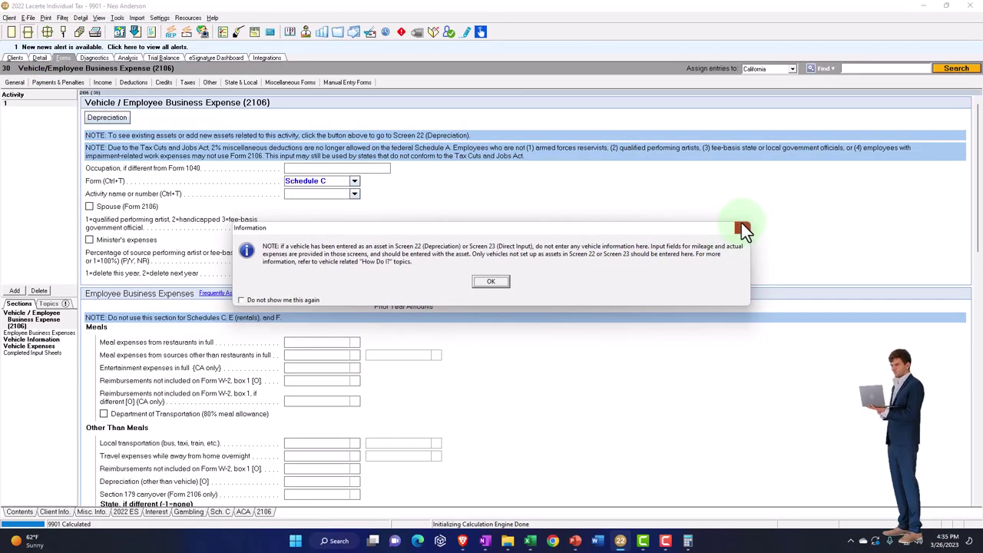
{"action": "left_click", "coordinate": [742, 228]}
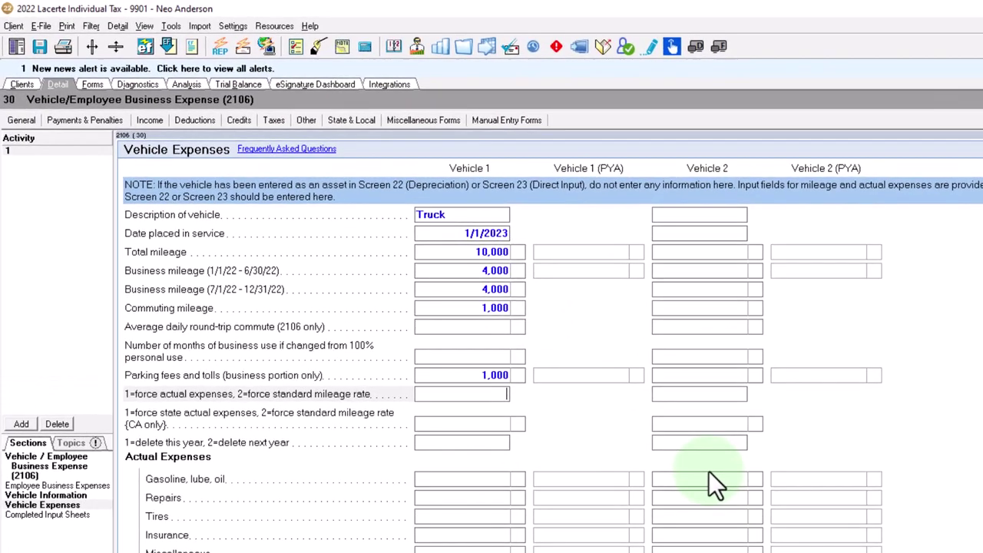
{"action": "left_click", "coordinate": [58, 425]}
{"action": "left_click", "coordinate": [686, 413]}
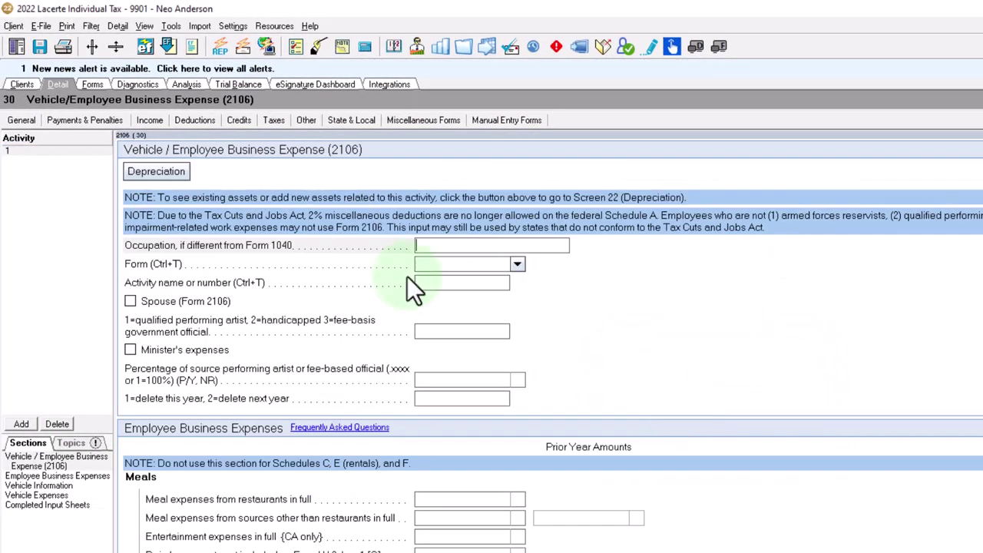
Go to the Depreciation (4562) deduction screen and enter Truck as the description of the first asset
{"action": "left_click", "coordinate": [190, 124]}
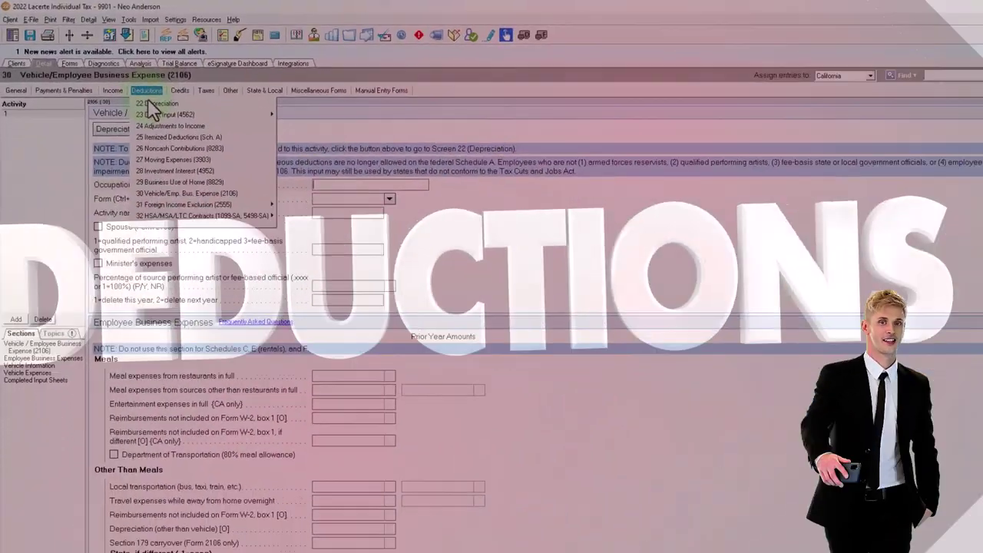
{"action": "key", "text": "Escape"}
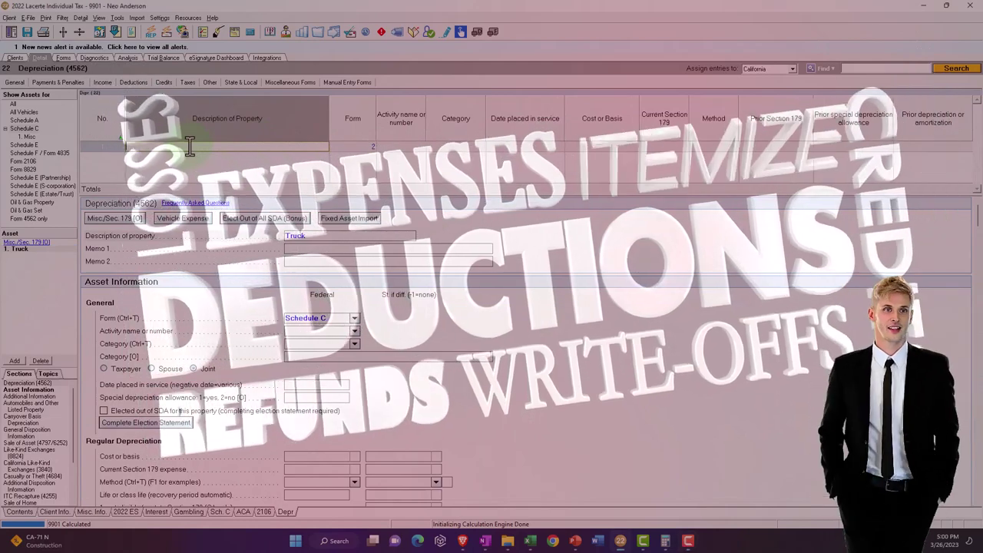
{"action": "left_click", "coordinate": [189, 148]}
{"action": "type", "text": "Turck"}
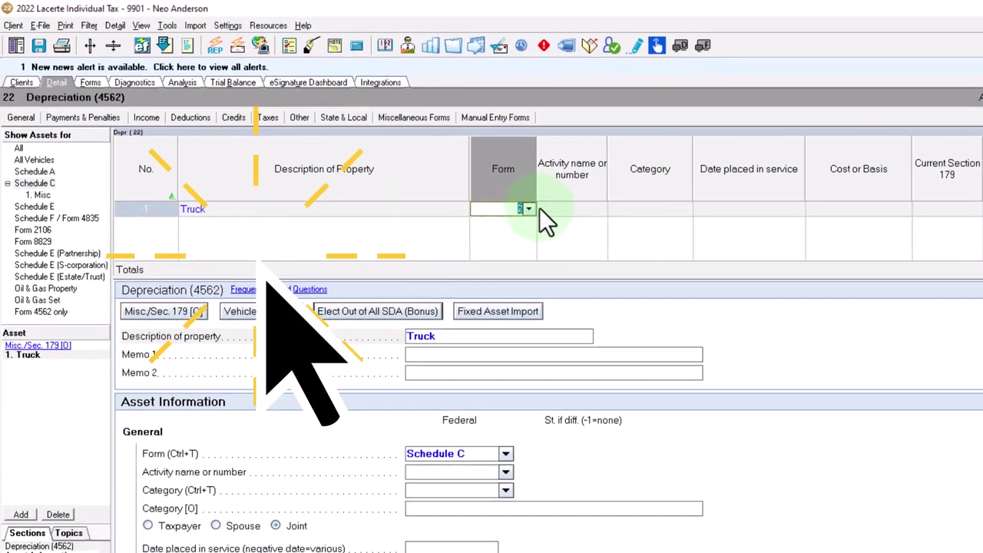
Keep the truck assigned to Schedule C and set its category to Automobiles / Transportation Equipment
{"action": "left_click", "coordinate": [499, 198]}
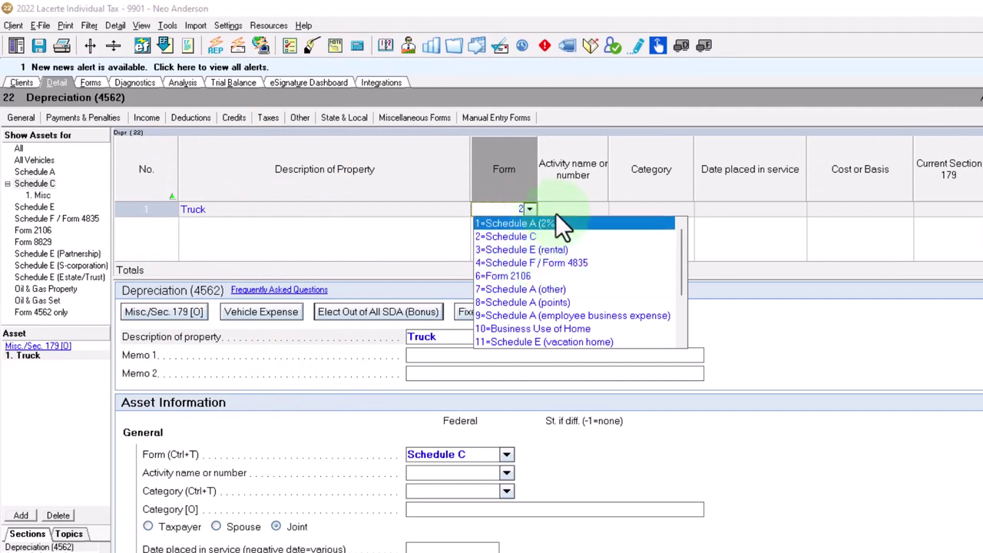
{"action": "left_click", "coordinate": [557, 209]}
{"action": "key", "text": "Tab"}
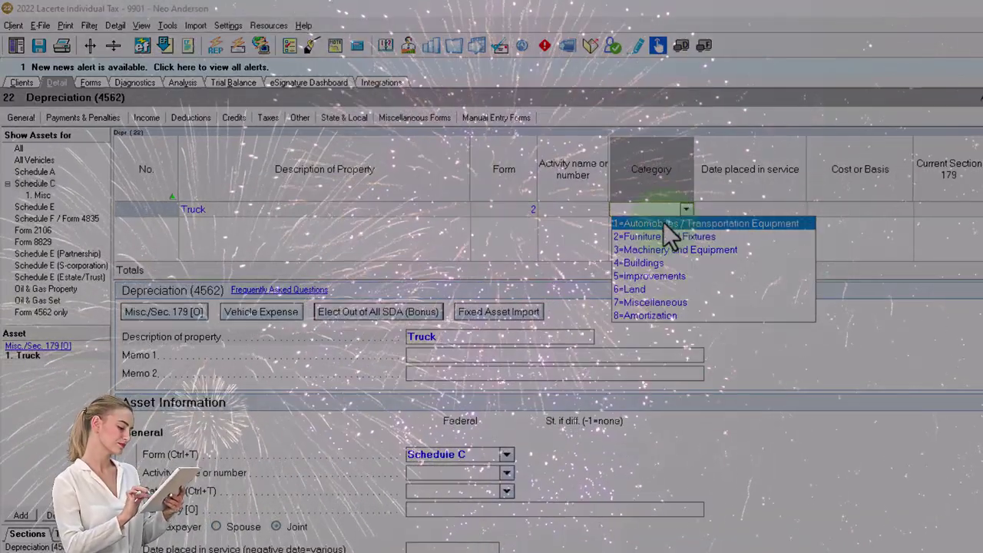
{"action": "left_click", "coordinate": [664, 222]}
{"action": "key", "text": "Tab"}
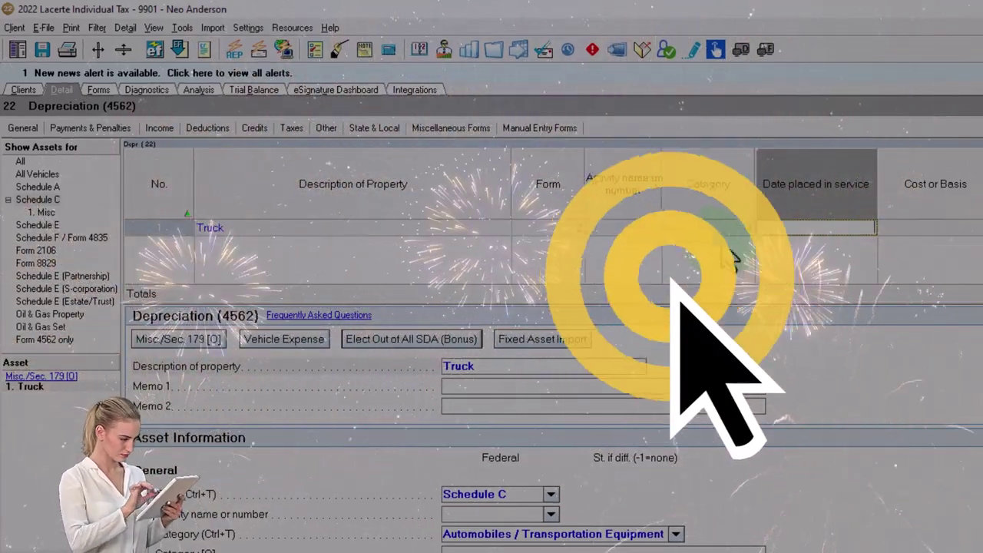
Enter 1/1/2022 as the truck's date placed in service and 60,000 as its cost or basis
{"action": "type", "text": "010122"}
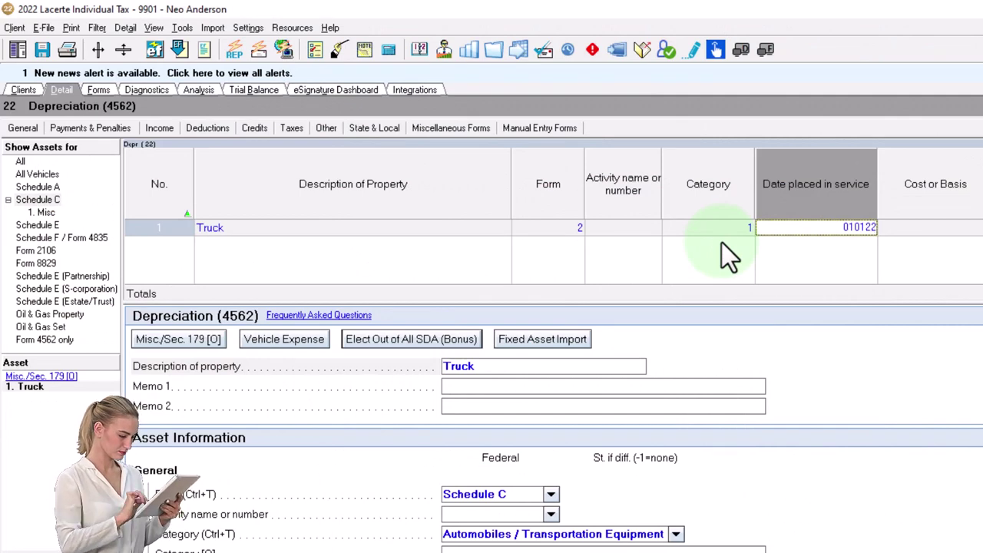
{"action": "key", "text": "Tab"}
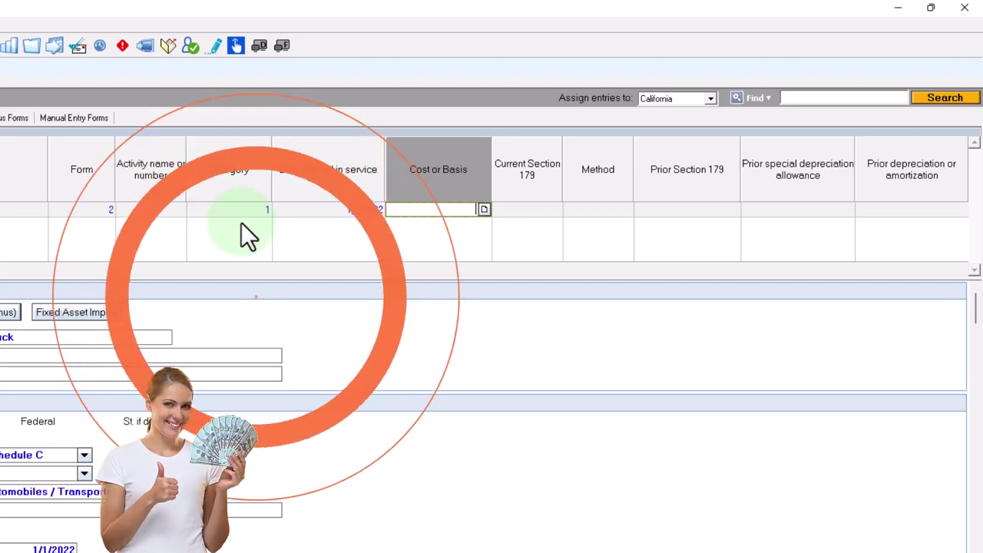
{"action": "type", "text": "60,000"}
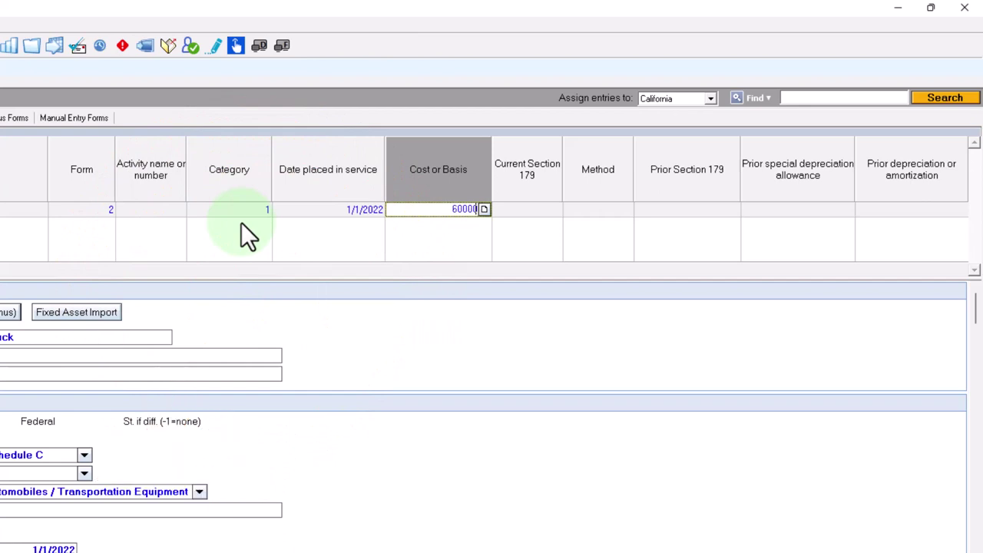
{"action": "key", "text": "Tab"}
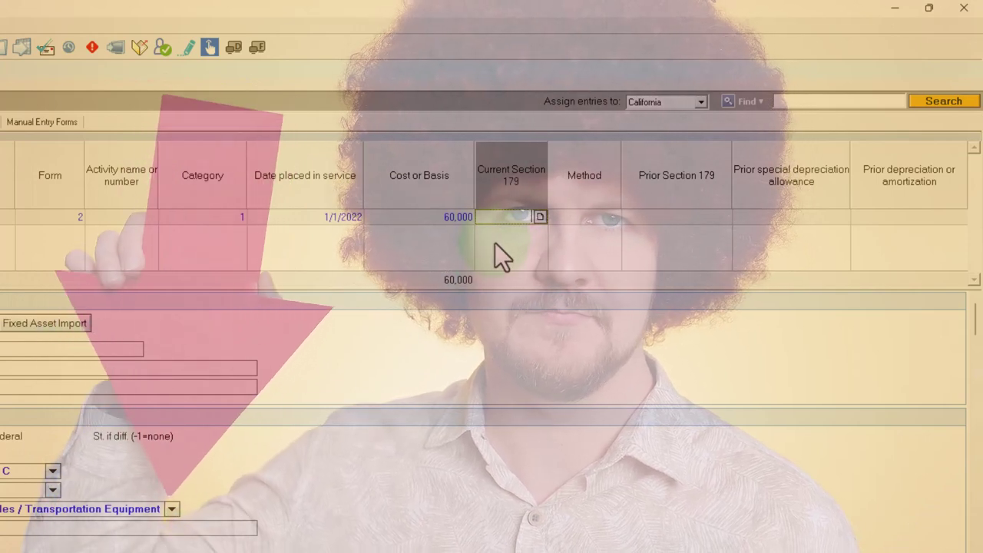
Leave the current Section 179 amount blank and set the truck's depreciation method to 55, MACRS 5-year % Auto Limits Applied
{"action": "key", "text": "Tab"}
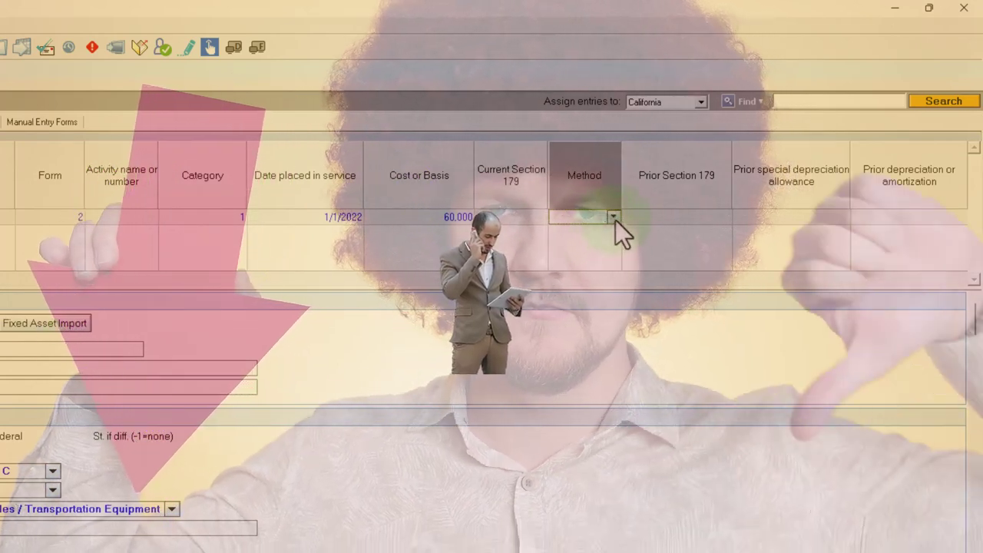
{"action": "left_click", "coordinate": [613, 219]}
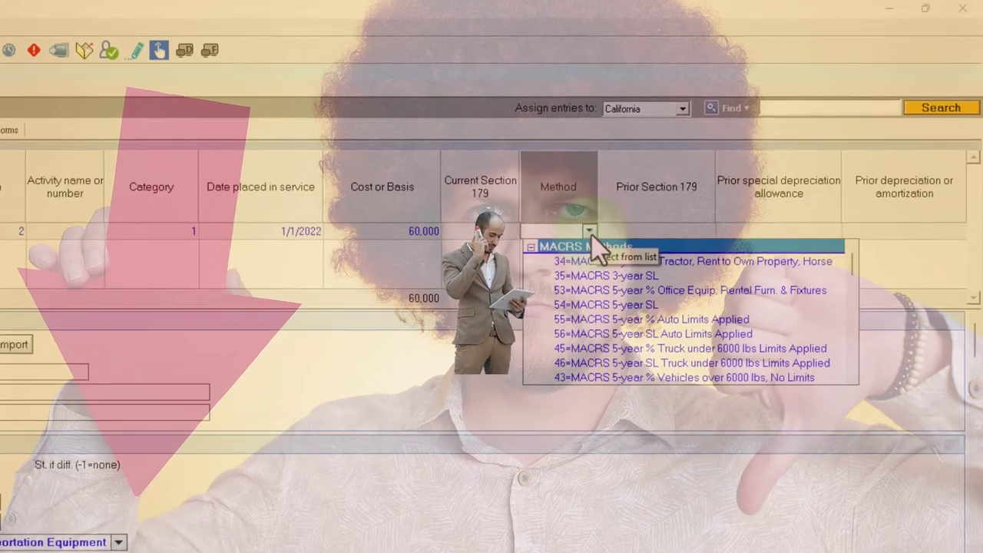
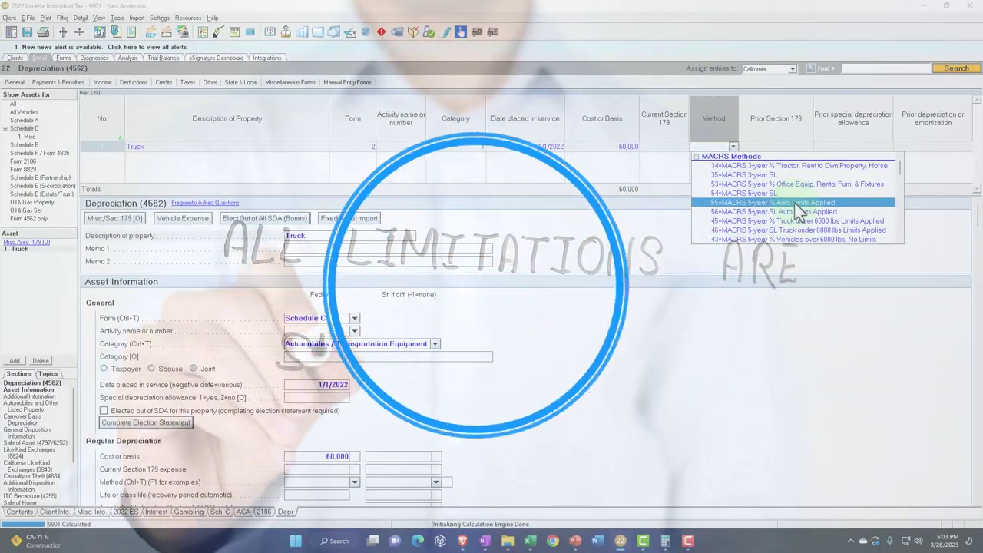
{"action": "left_click", "coordinate": [797, 203]}
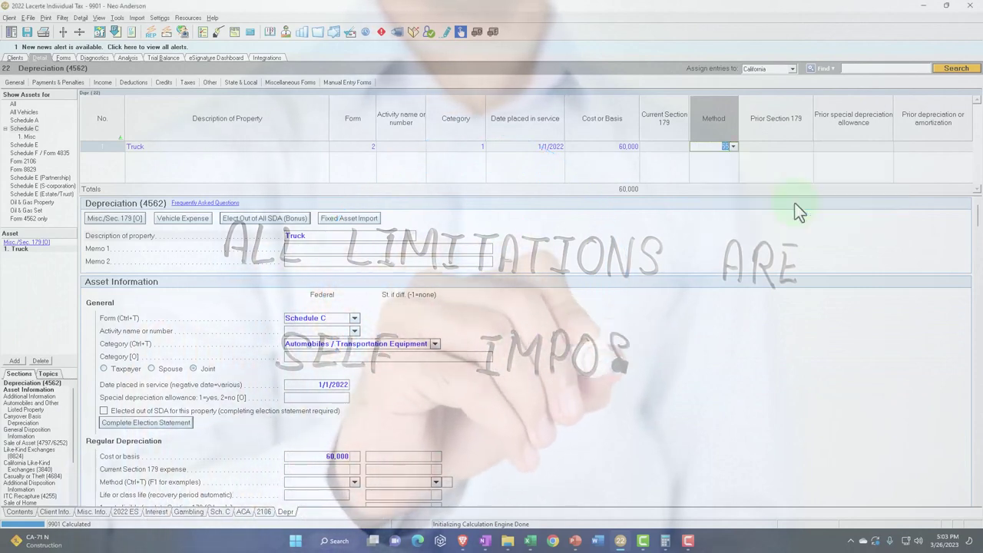
{"action": "key", "text": "Return"}
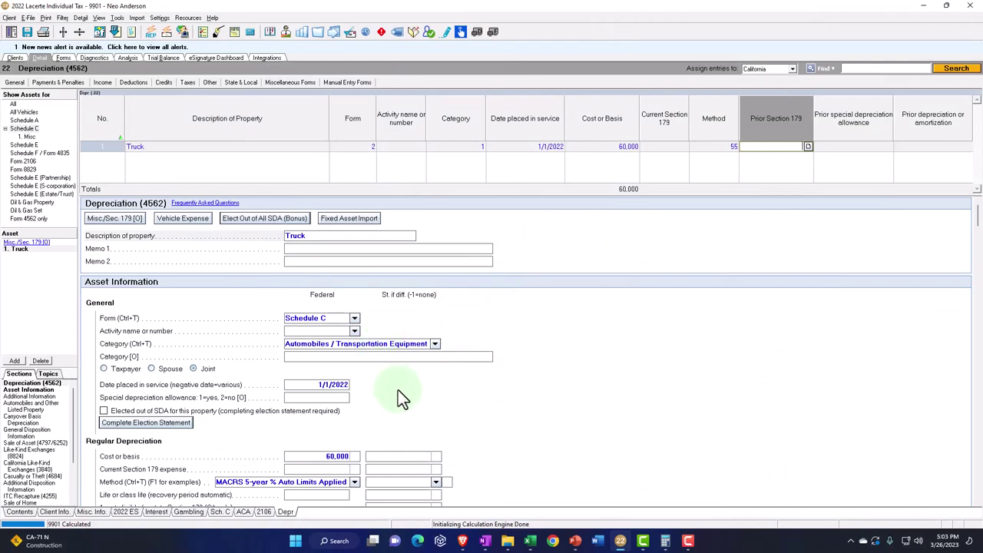
{"action": "key", "text": "Tab"}
Mark the truck as available for off-duty personal use, the only vehicle for personal use, and used primarily by a more than 5% owner
{"action": "scroll", "coordinate": [606, 383], "scroll_direction": "down", "scroll_amount": 2}
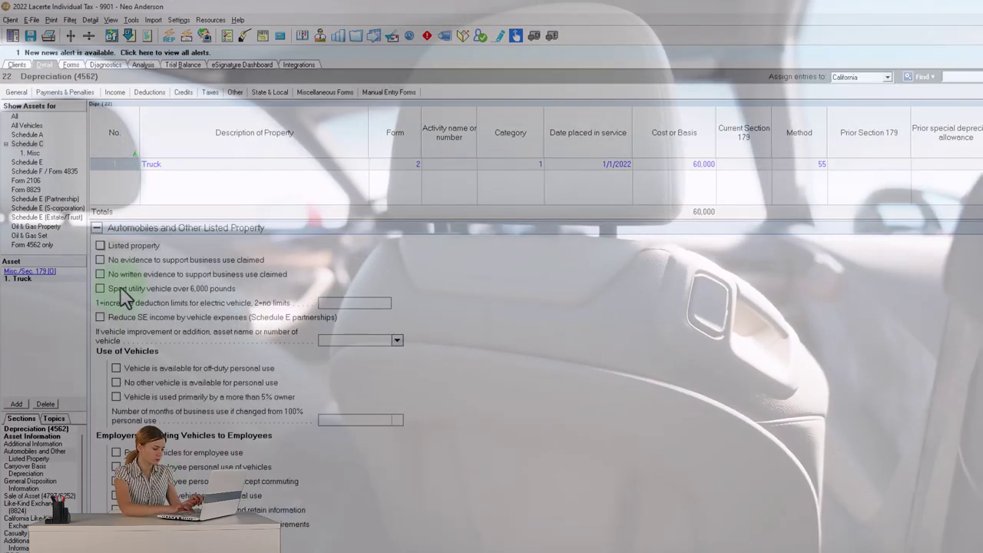
{"action": "left_click", "coordinate": [116, 368]}
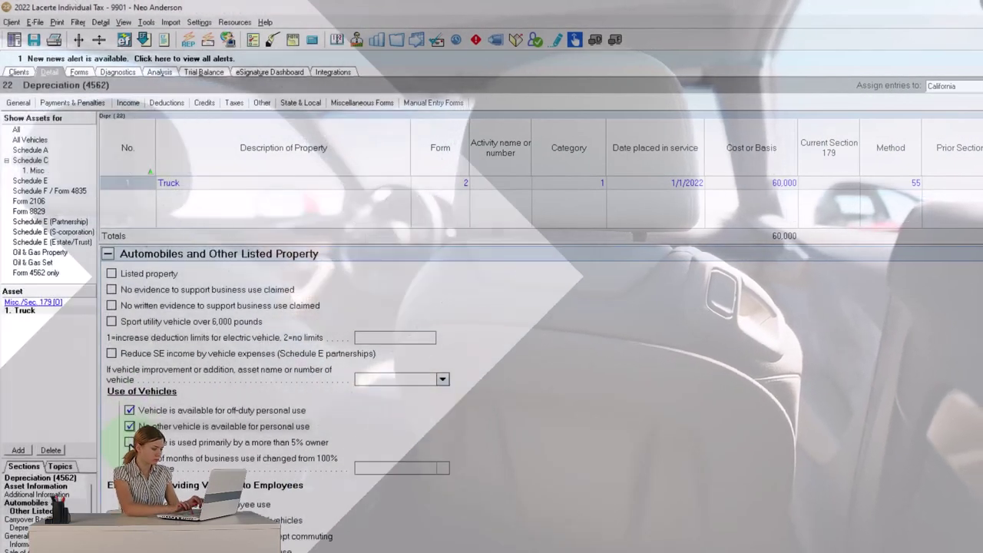
{"action": "left_click", "coordinate": [129, 443]}
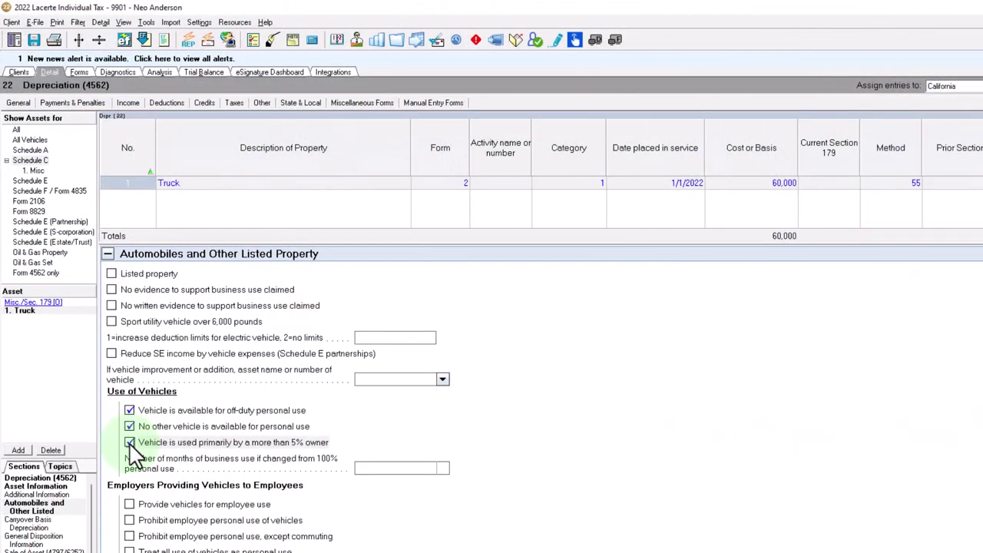
Enter 15,000 as the truck's current-year total mileage in the Automobile Mileage section
{"action": "scroll", "coordinate": [134, 455], "scroll_direction": "down", "scroll_amount": 2}
{"action": "scroll", "coordinate": [134, 454], "scroll_direction": "down", "scroll_amount": 2}
{"action": "scroll", "coordinate": [134, 455], "scroll_direction": "down", "scroll_amount": 2}
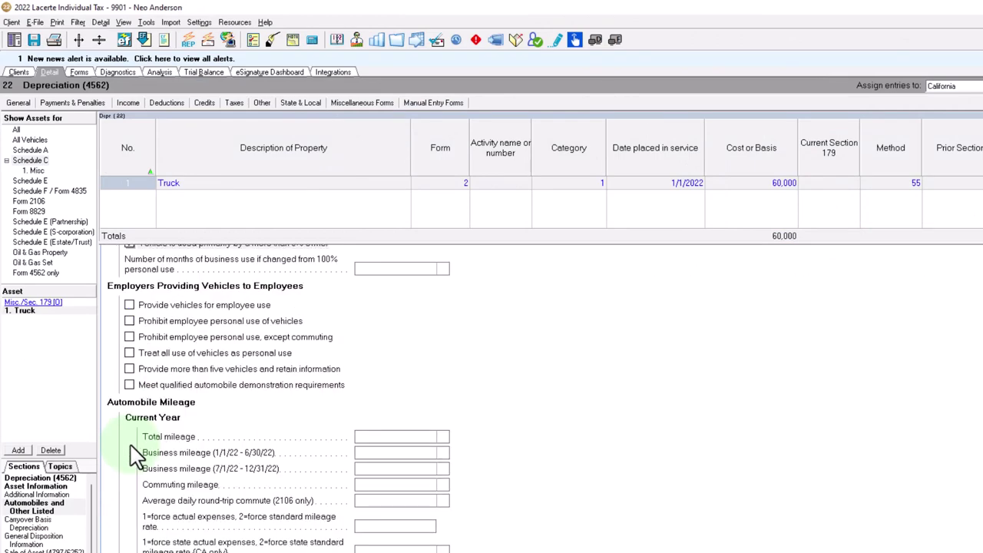
{"action": "scroll", "coordinate": [134, 454], "scroll_direction": "down", "scroll_amount": 4}
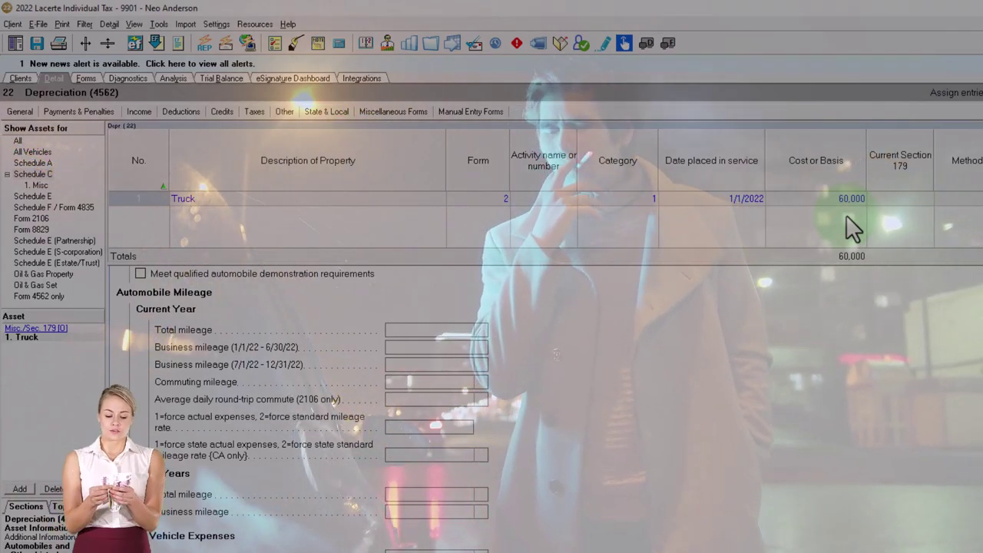
{"action": "left_click", "coordinate": [453, 330]}
{"action": "type", "text": "15,"}
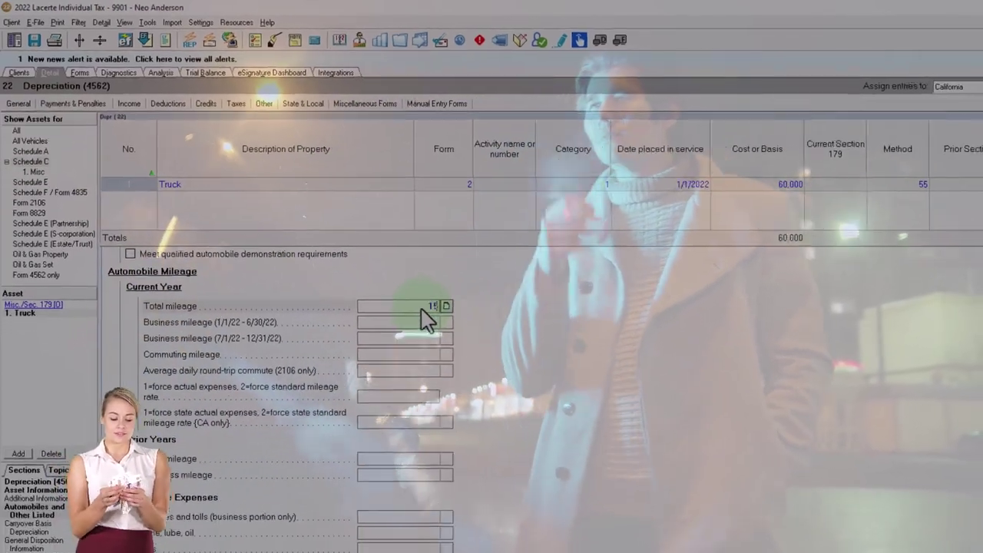
{"action": "type", "text": "000"}
{"action": "key", "text": "Tab"}
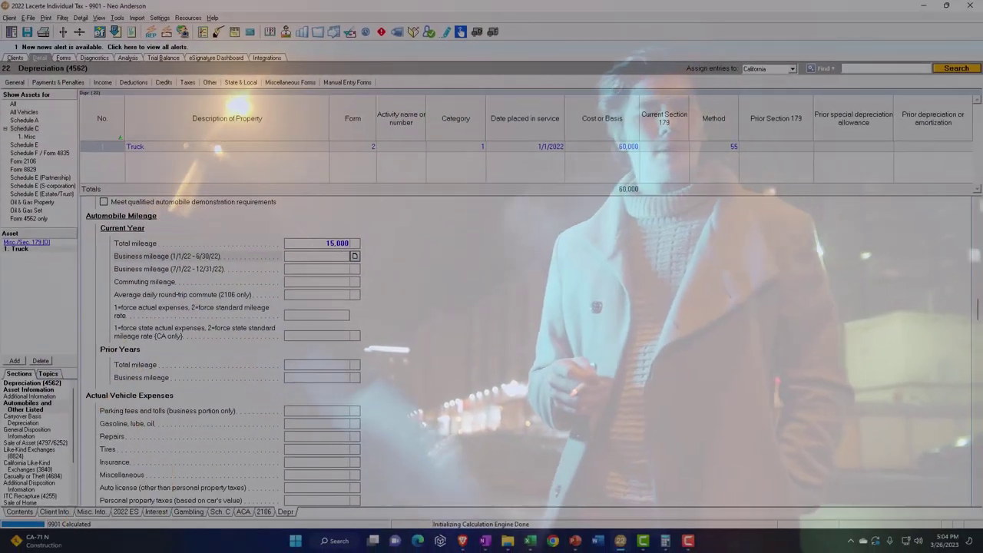
Switch to the calculator and divide 12,000 miles by 2 to split the business mileage between the half-years
{"action": "left_click", "coordinate": [621, 213]}
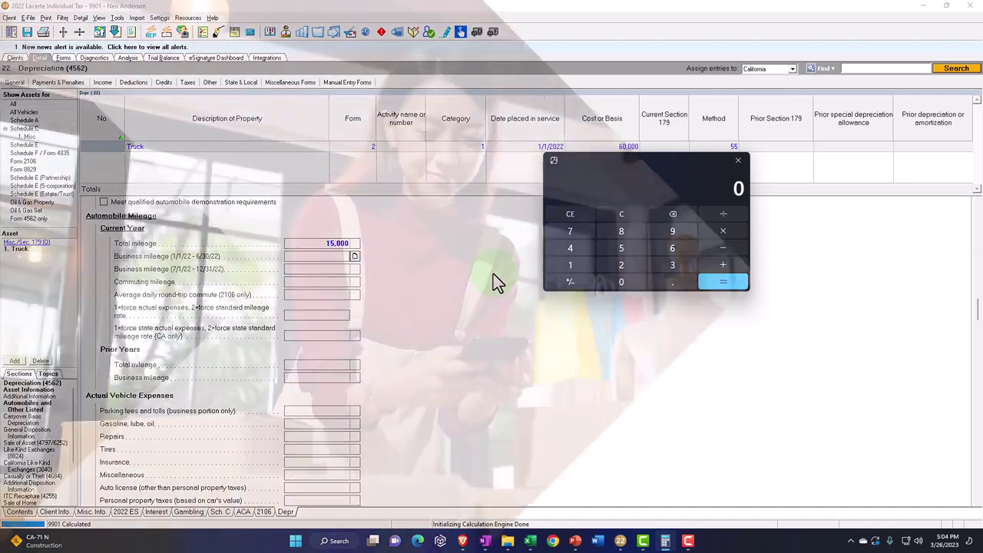
{"action": "type", "text": "150000"}
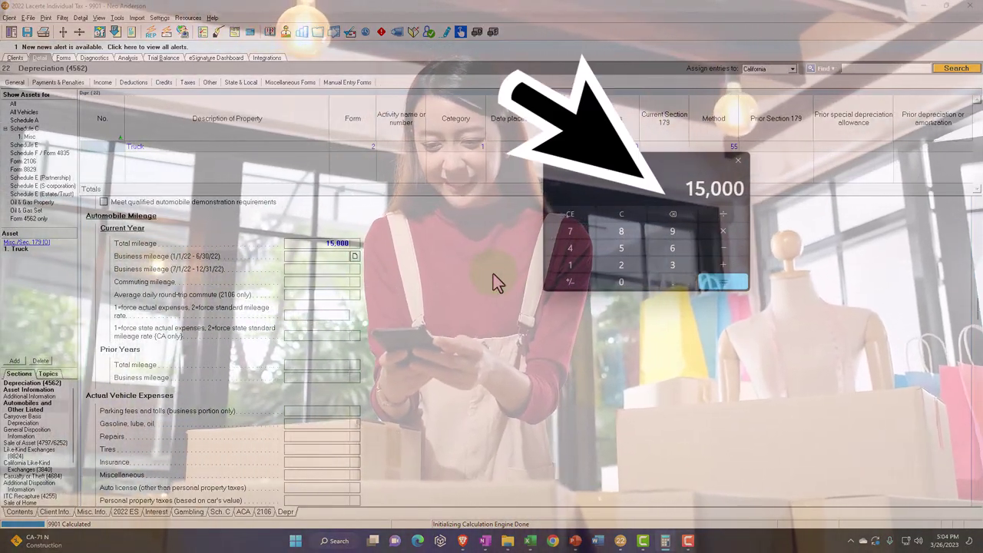
{"action": "key", "text": "Escape"}
{"action": "type", "text": "12000"}
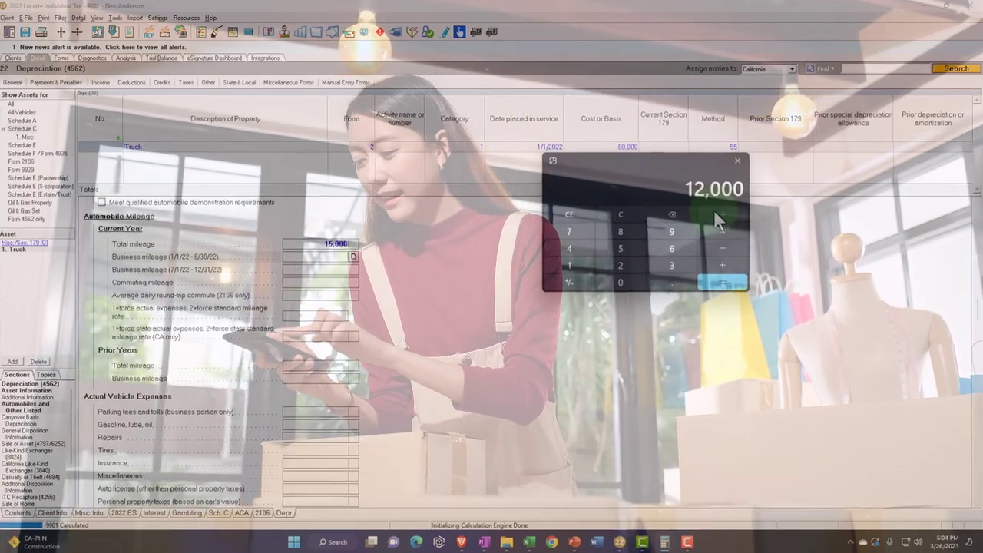
{"action": "type", "text": "/2"}
{"action": "key", "text": "Return"}
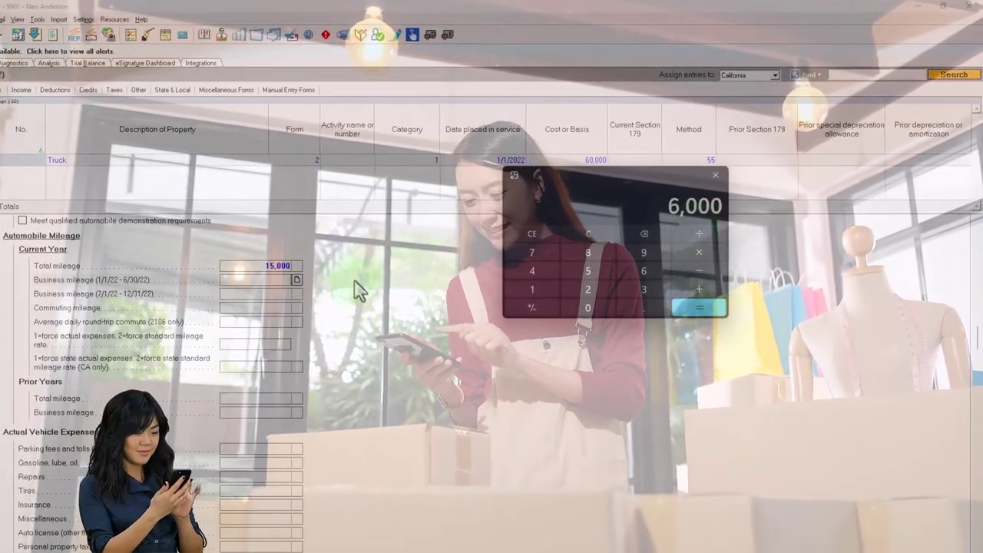
Enter business mileage of 6,000 for each half of 2022 and commuting mileage of 1,000 for the truck
{"action": "left_click", "coordinate": [280, 279]}
{"action": "type", "text": "6,000"}
{"action": "key", "text": "Return"}
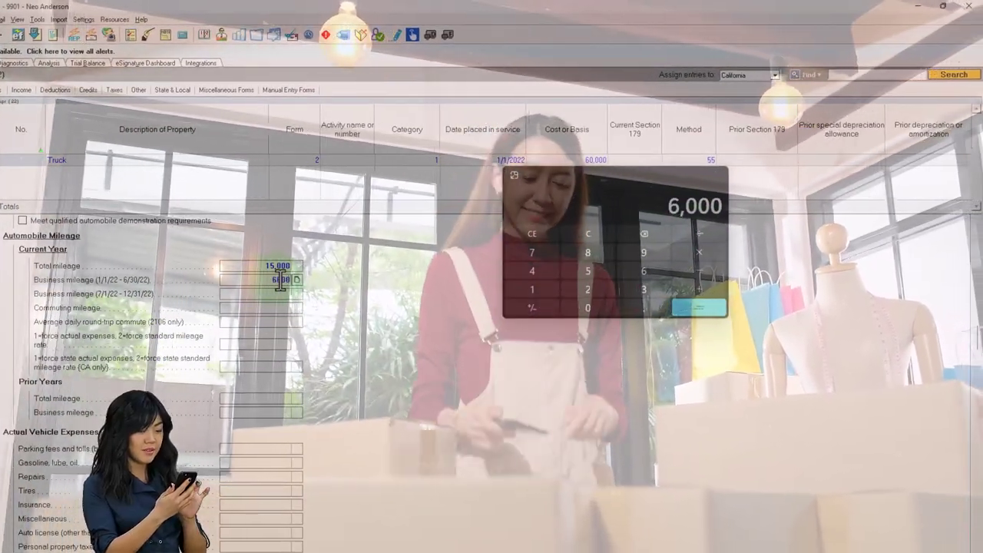
{"action": "type", "text": "6000"}
{"action": "key", "text": "Return"}
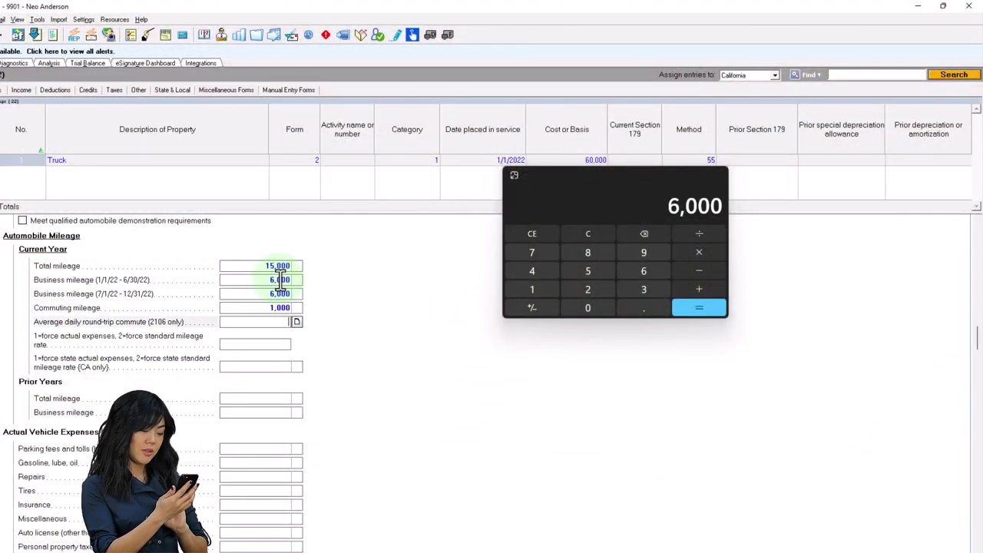
Enter the truck's actual expenses of 60 for parking fees and tolls and 700 for gasoline, lube and oil
{"action": "scroll", "coordinate": [280, 316], "scroll_direction": "down", "scroll_amount": 2}
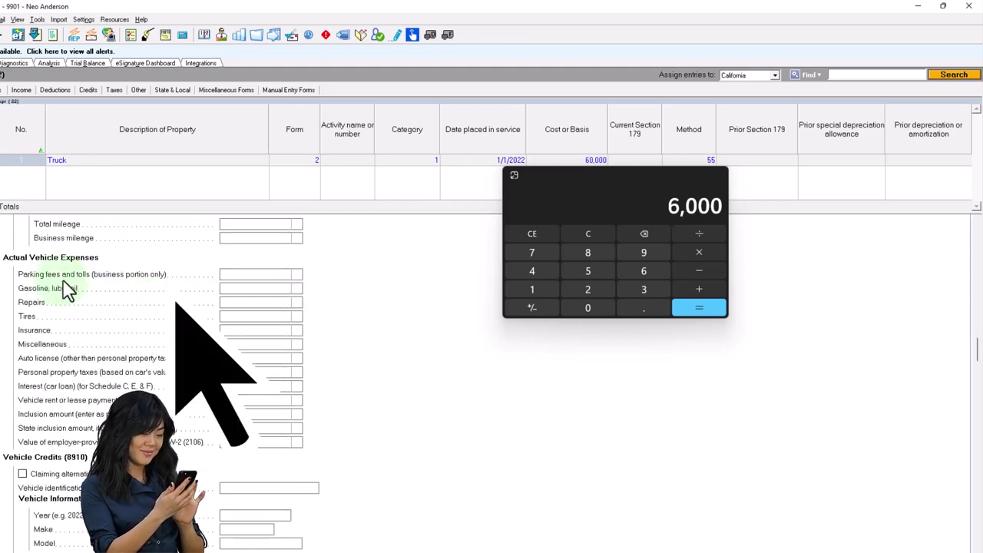
{"action": "left_click", "coordinate": [257, 275]}
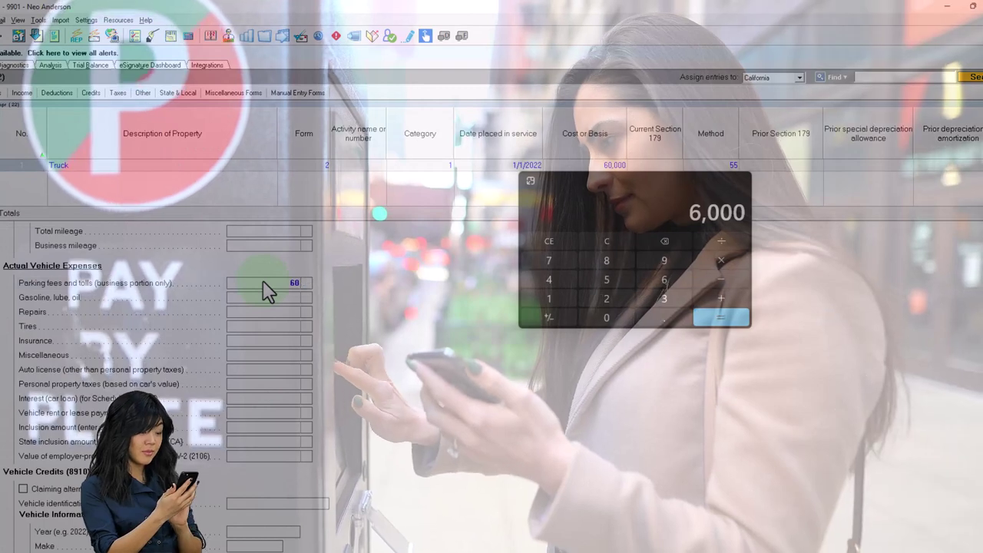
{"action": "type", "text": "60"}
{"action": "key", "text": "Tab"}
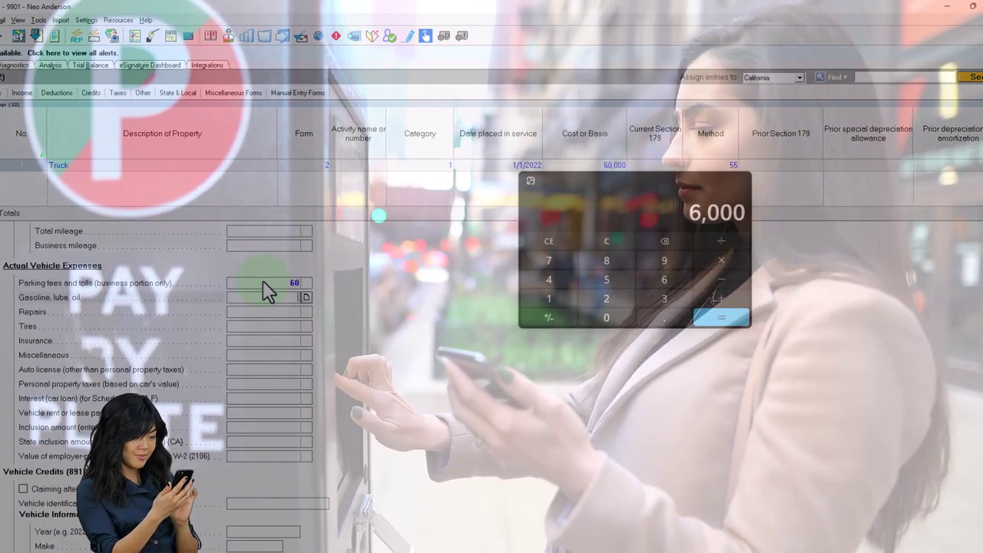
{"action": "type", "text": "700"}
{"action": "key", "text": "Tab"}
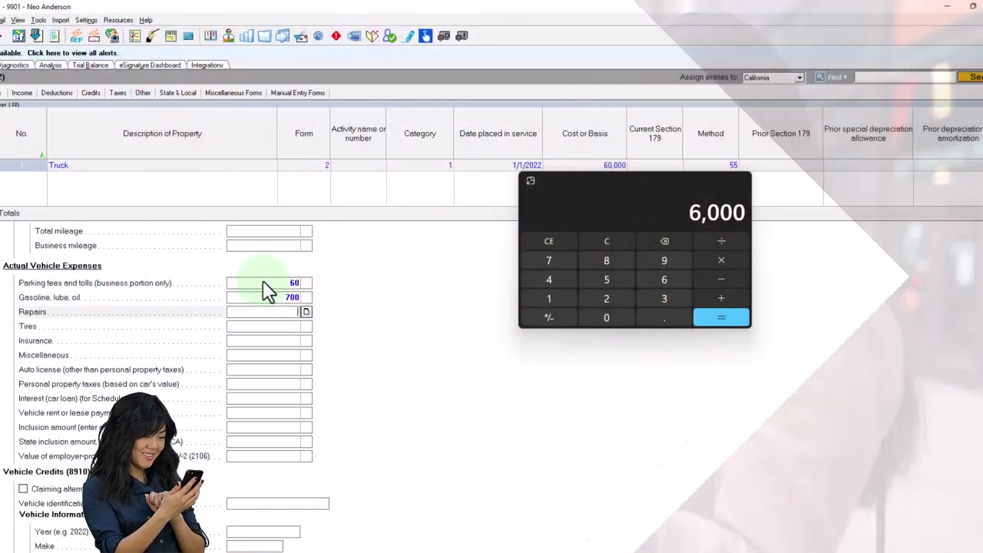
Enter the truck's actual expenses of 340 for repairs, 140 for tires and 390 for insurance
{"action": "type", "text": "340"}
{"action": "key", "text": "Tab"}
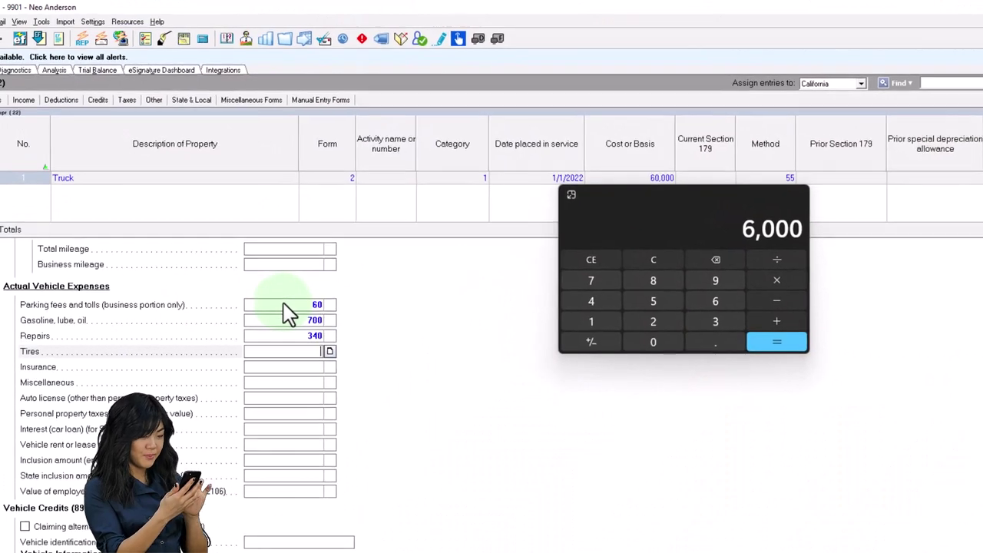
{"action": "type", "text": "140"}
{"action": "key", "text": "Tab"}
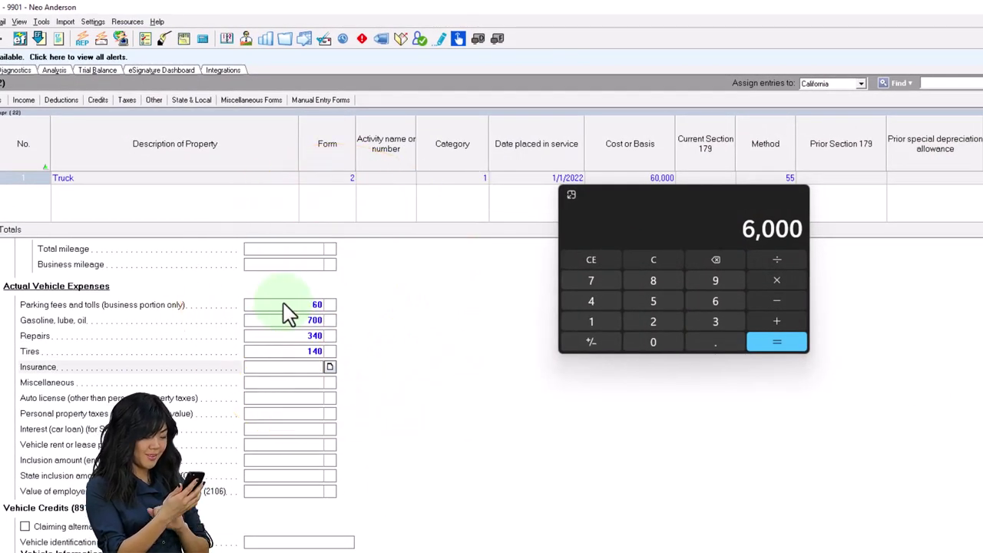
{"action": "type", "text": "3"}
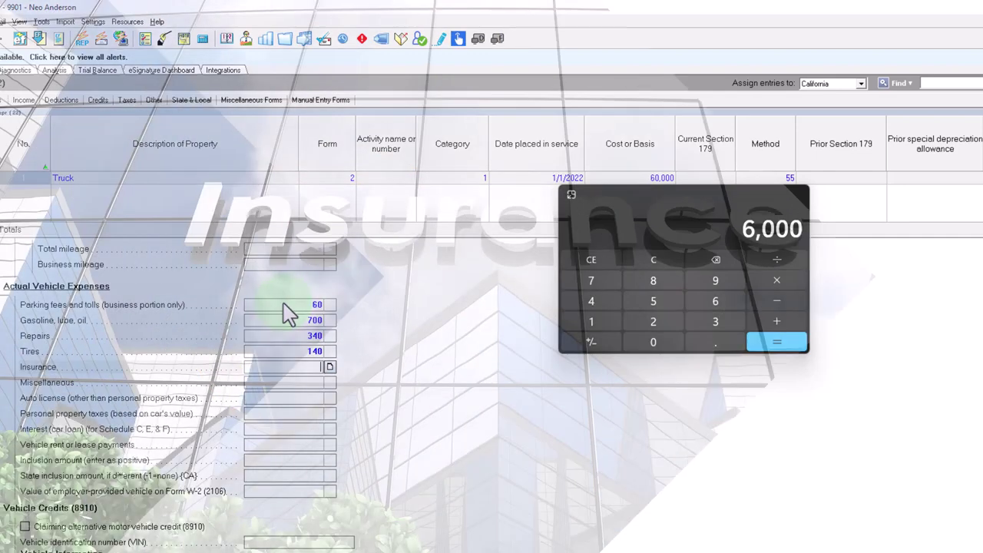
{"action": "type", "text": "90"}
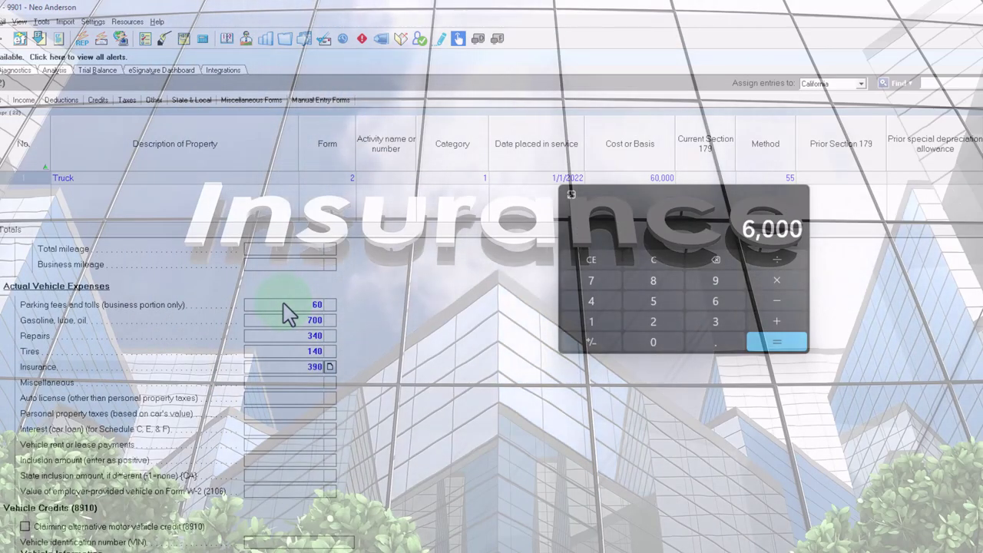
{"action": "key", "text": "Tab"}
{"action": "key", "text": "Tab"}
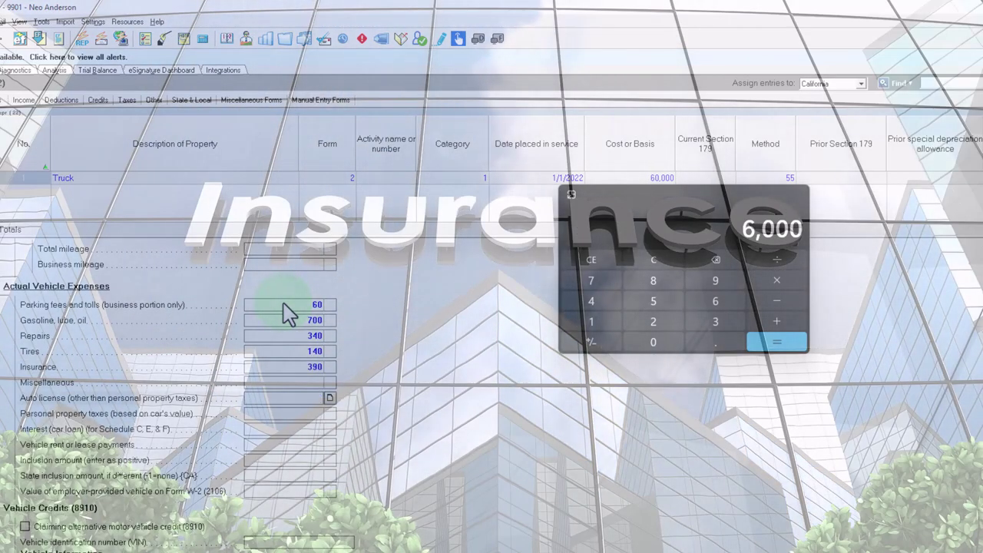
Enter 100 for the truck's auto license expense, leaving the miscellaneous expense blank
{"action": "type", "text": "100"}
{"action": "key", "text": "Tab"}
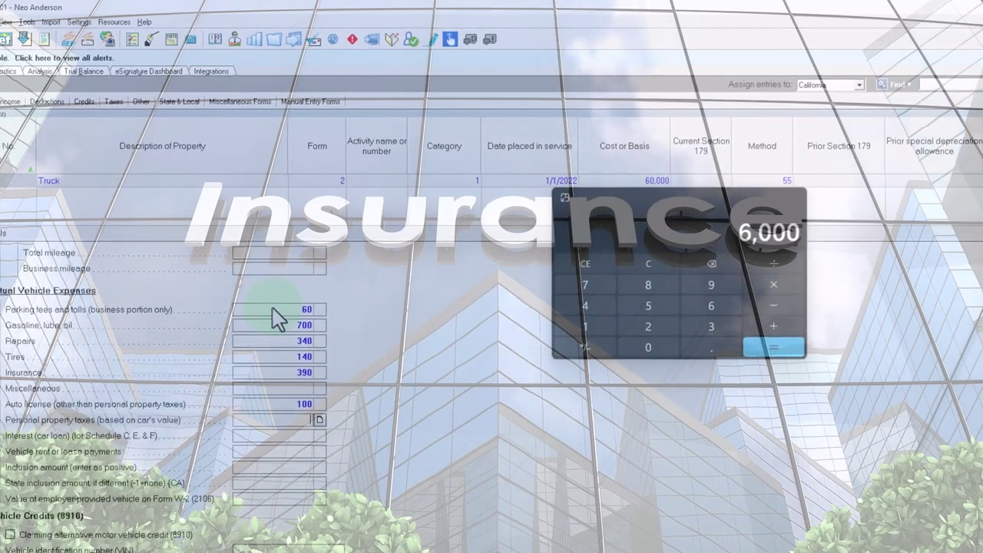
{"action": "key", "text": "Tab"}
{"action": "key", "text": "Tab"}
{"action": "key", "text": "Tab"}
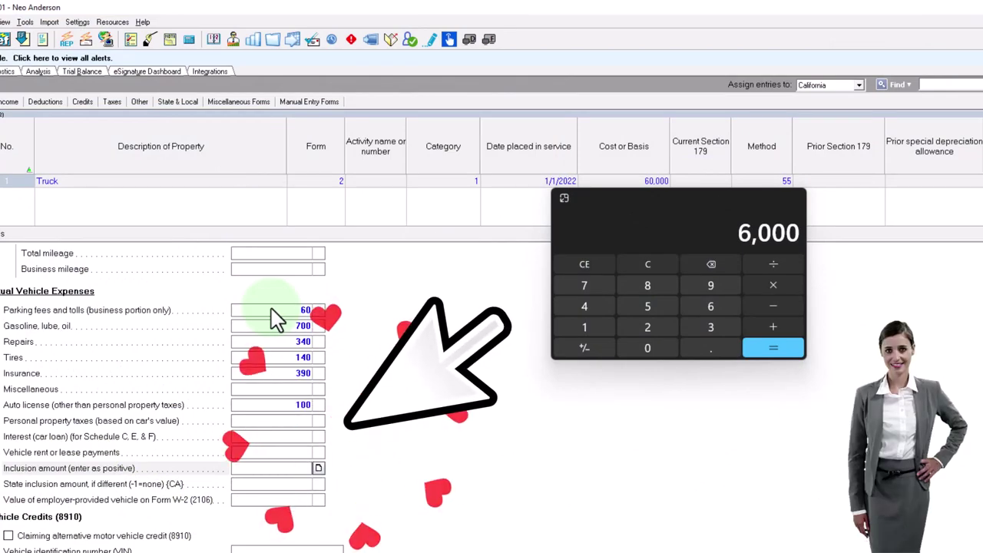
{"action": "left_click", "coordinate": [291, 326]}
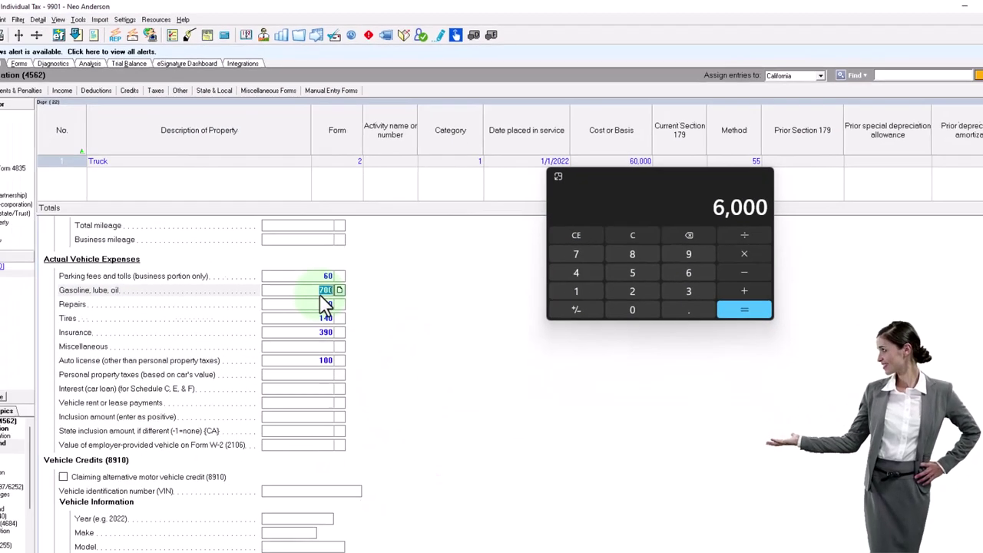
Dismiss the calculator and check the truck's expense and depreciation lines on the Schedule C form
{"action": "left_click", "coordinate": [597, 214]}
{"action": "left_click", "coordinate": [743, 159]}
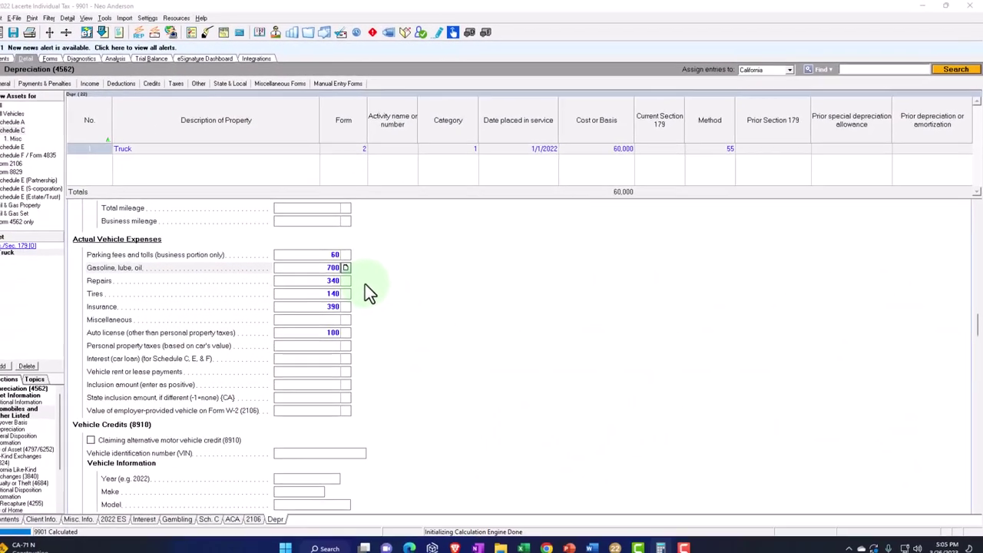
{"action": "left_click", "coordinate": [66, 59]}
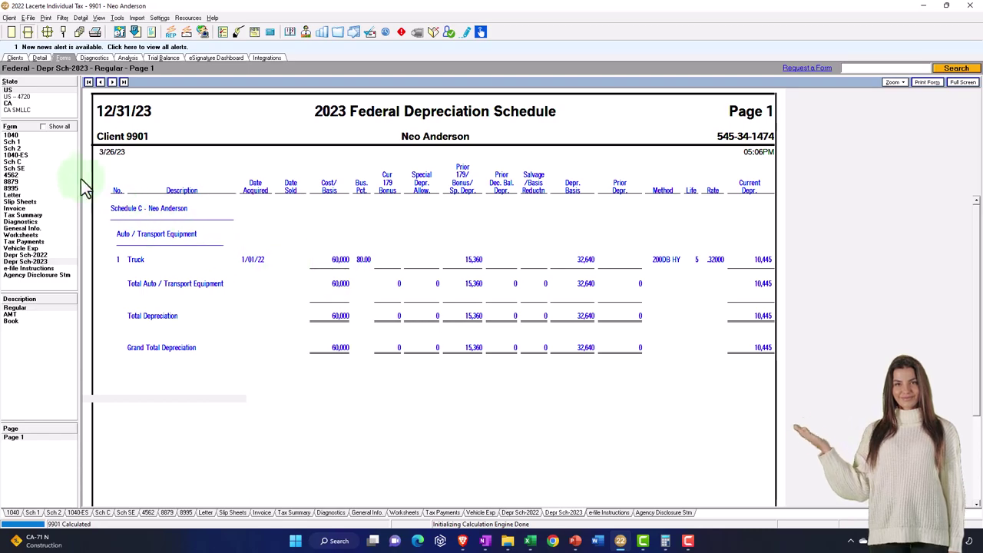
{"action": "left_click", "coordinate": [29, 162]}
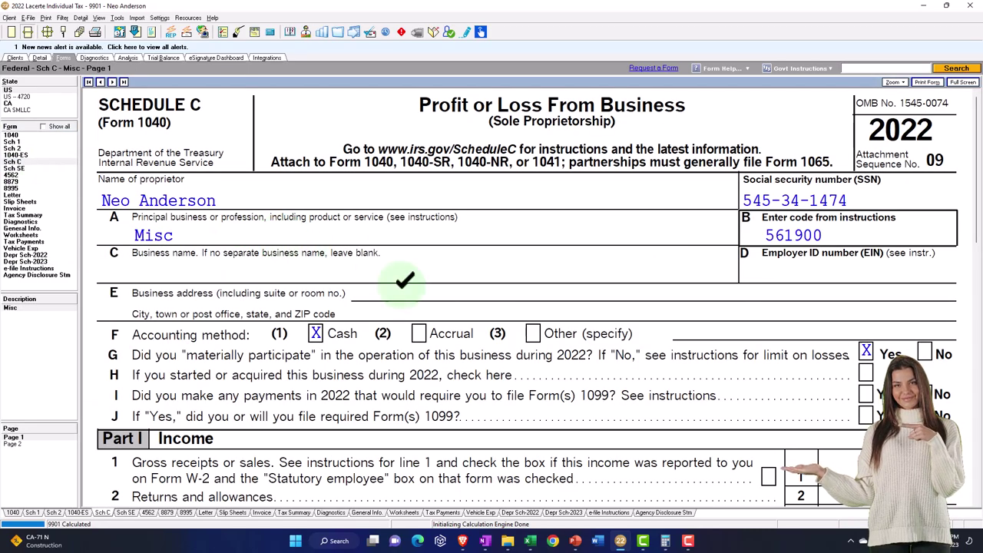
{"action": "scroll", "coordinate": [404, 284], "scroll_direction": "down", "scroll_amount": 10}
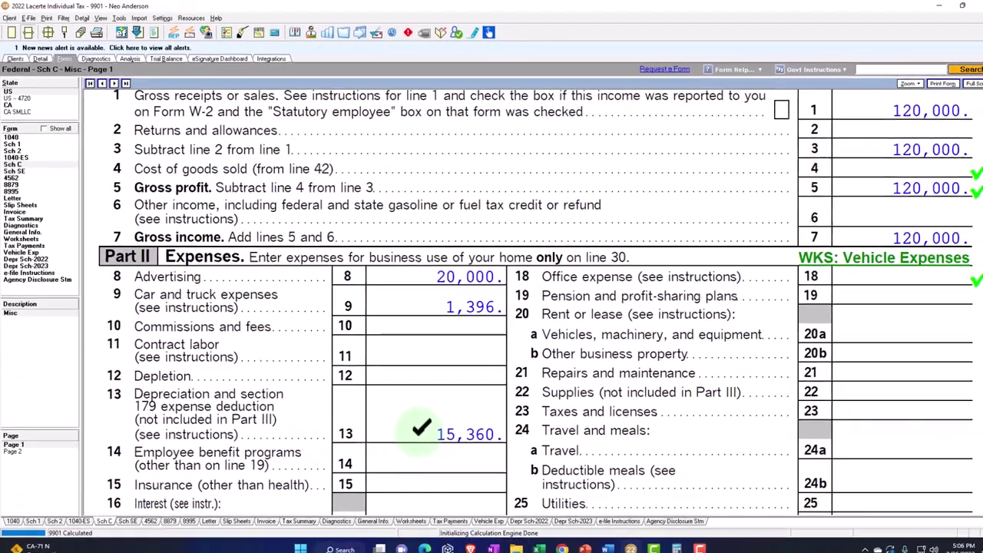
{"action": "scroll", "coordinate": [742, 316], "scroll_direction": "down", "scroll_amount": 2}
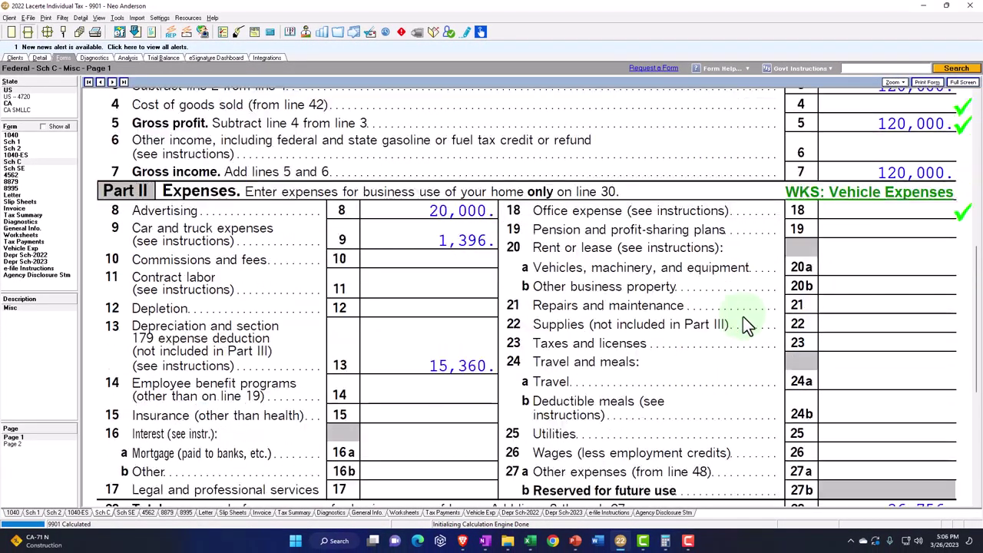
Review the Schedule C vehicle expenses worksheet from the mileage figures through the expense allocation, and close it
{"action": "left_click", "coordinate": [870, 202]}
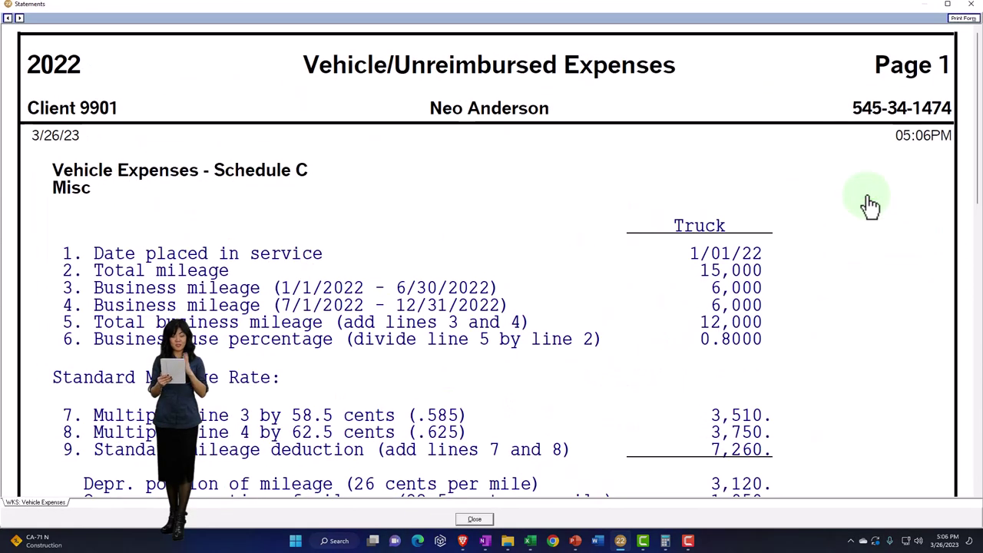
{"action": "scroll", "coordinate": [792, 287], "scroll_direction": "down", "scroll_amount": 2}
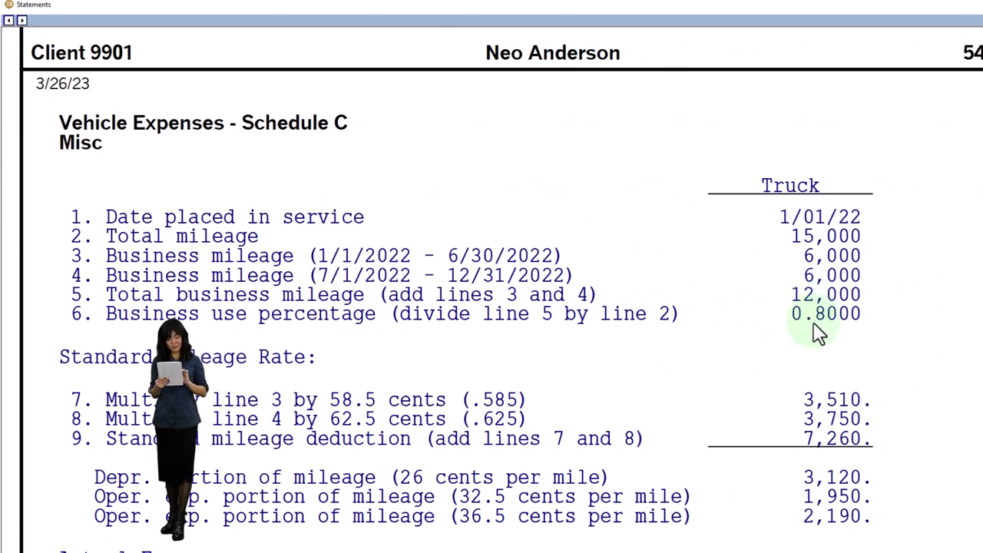
{"action": "scroll", "coordinate": [817, 332], "scroll_direction": "down", "scroll_amount": 4}
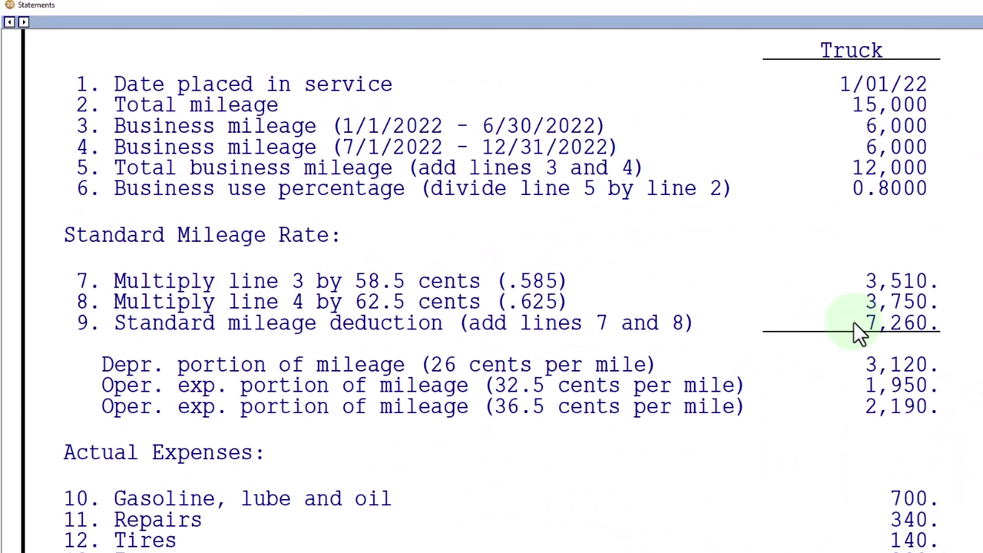
{"action": "scroll", "coordinate": [857, 336], "scroll_direction": "down", "scroll_amount": 1}
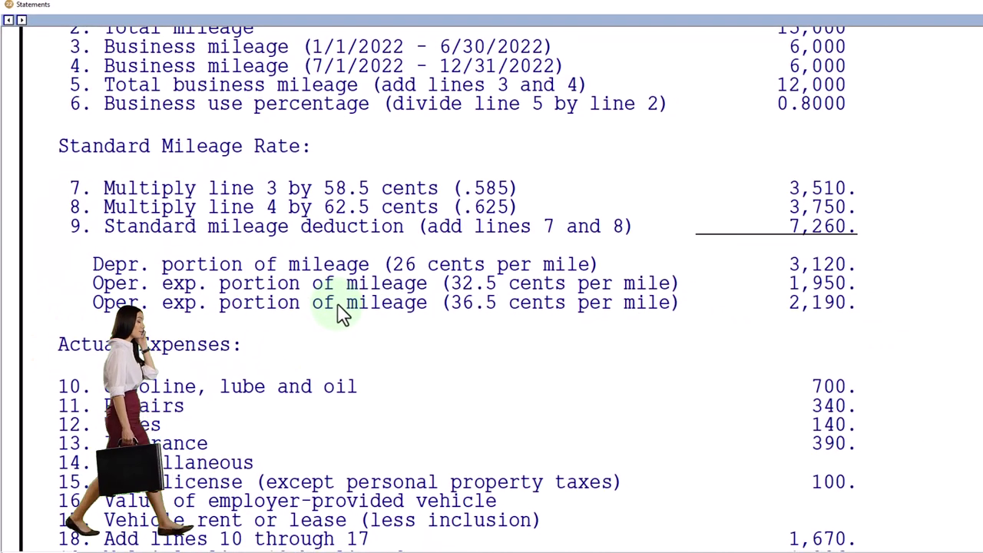
{"action": "scroll", "coordinate": [342, 314], "scroll_direction": "down", "scroll_amount": 1}
{"action": "scroll", "coordinate": [341, 315], "scroll_direction": "down", "scroll_amount": 1}
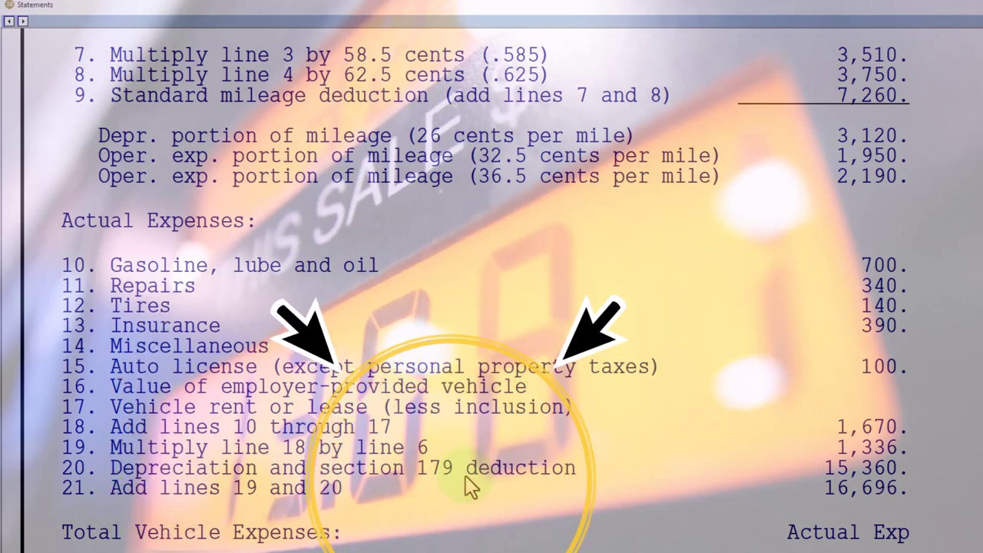
{"action": "scroll", "coordinate": [465, 476], "scroll_direction": "down", "scroll_amount": 2}
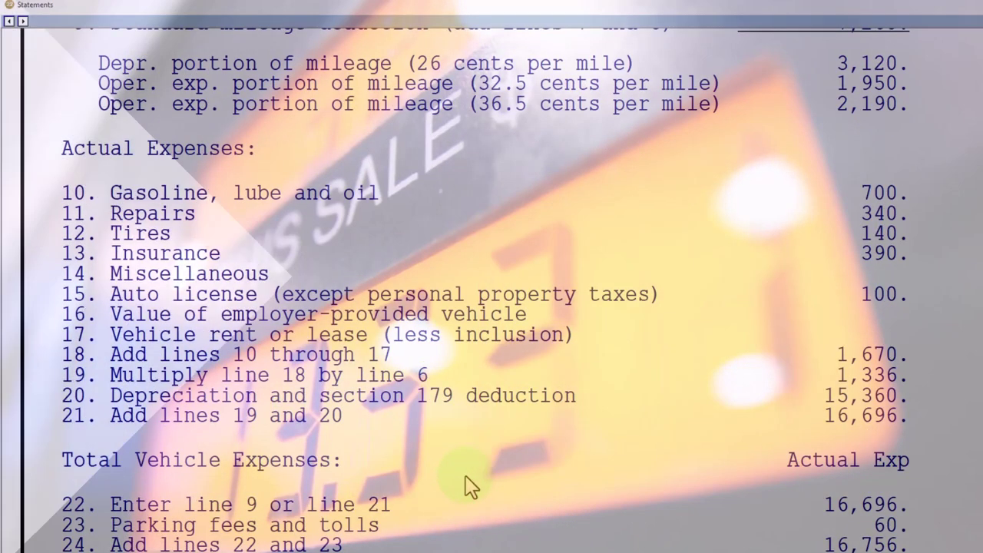
{"action": "scroll", "coordinate": [465, 471], "scroll_direction": "down", "scroll_amount": 2}
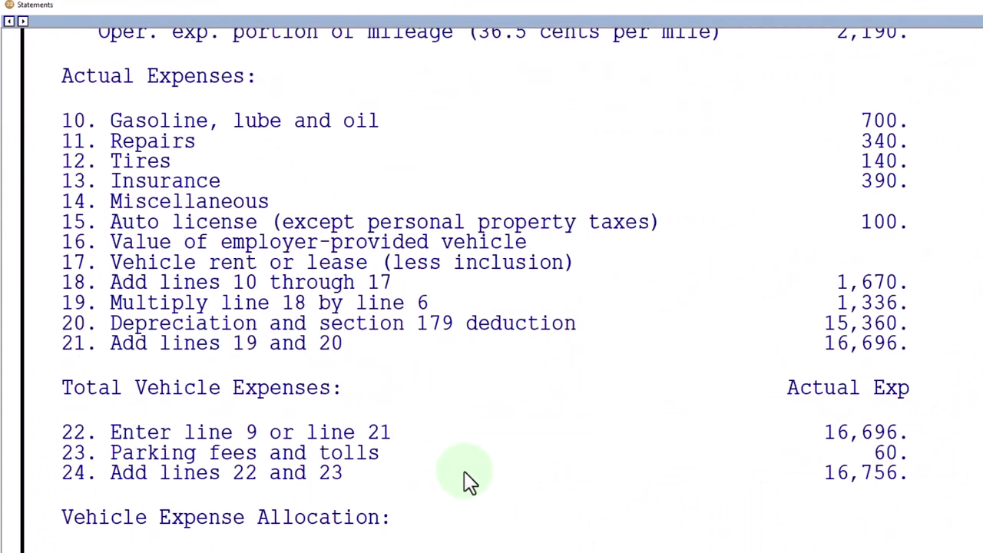
{"action": "scroll", "coordinate": [318, 424], "scroll_direction": "down", "scroll_amount": 5}
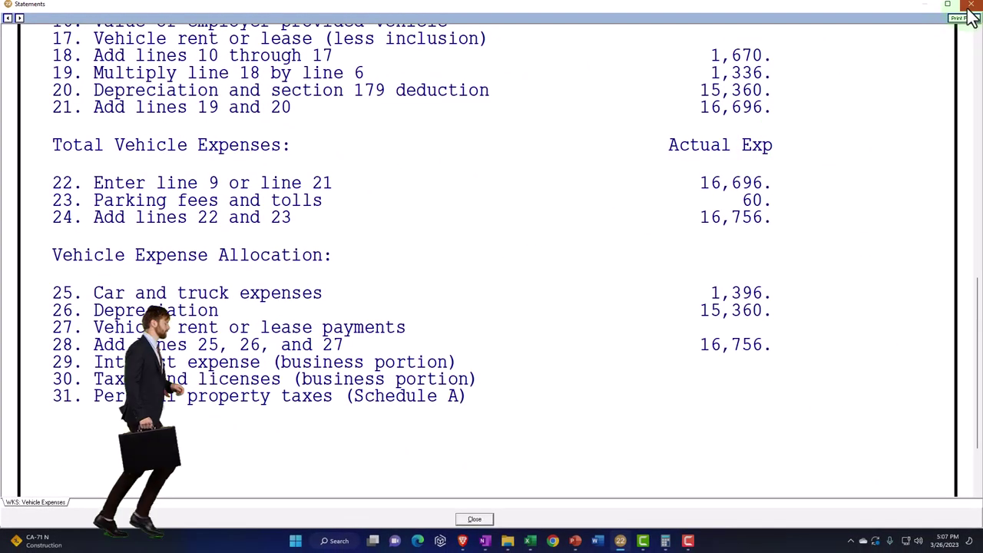
{"action": "left_click", "coordinate": [970, 6]}
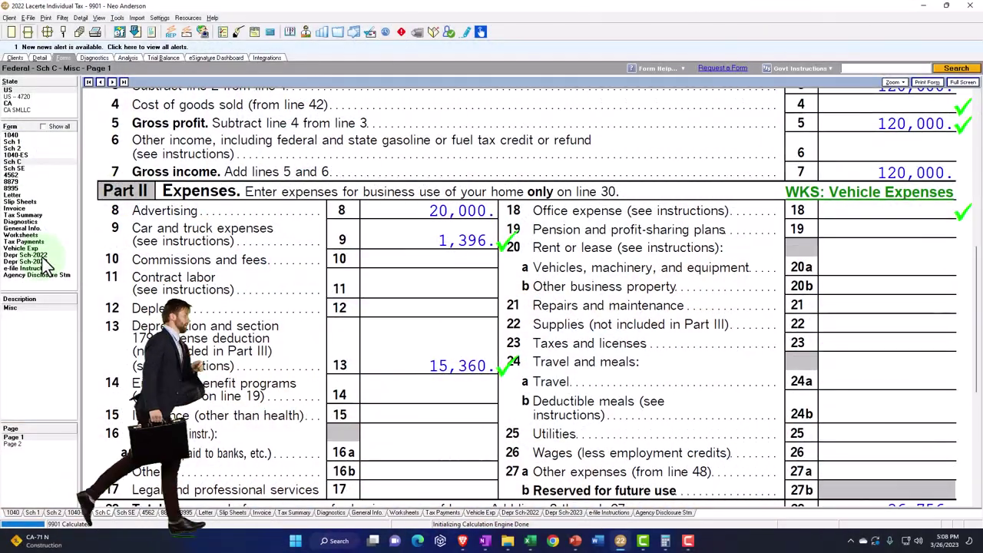
Review the truck's regular depreciation schedules for 2022 and 2023
{"action": "left_click", "coordinate": [44, 257]}
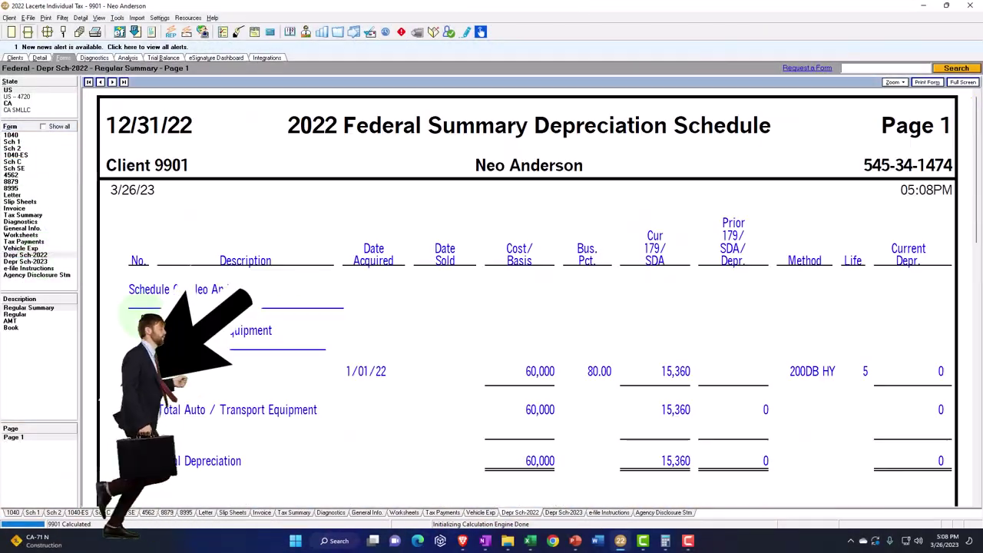
{"action": "left_click", "coordinate": [17, 315]}
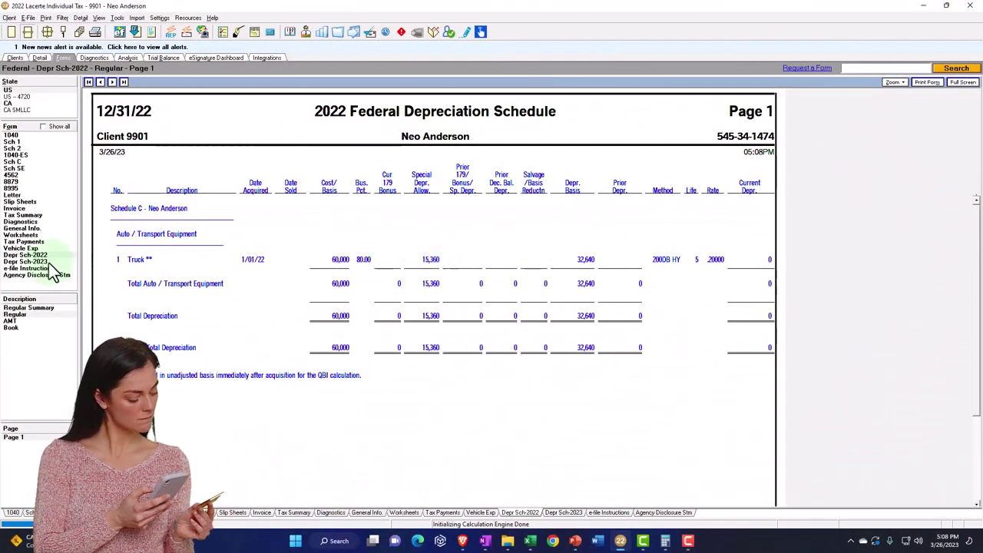
{"action": "left_click", "coordinate": [48, 262]}
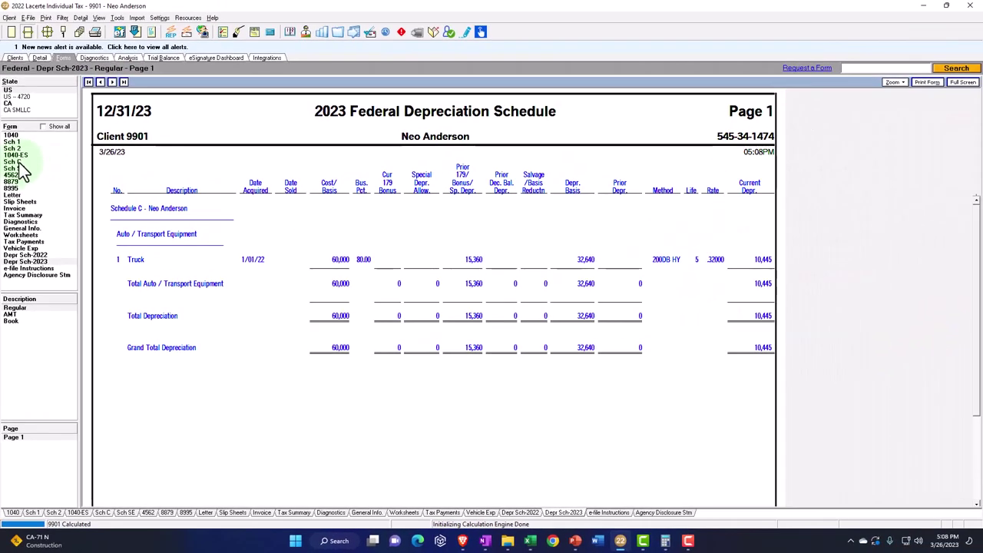
Return to Schedule C and examine its income, Part II expenses and tentative profit
{"action": "left_click", "coordinate": [21, 164]}
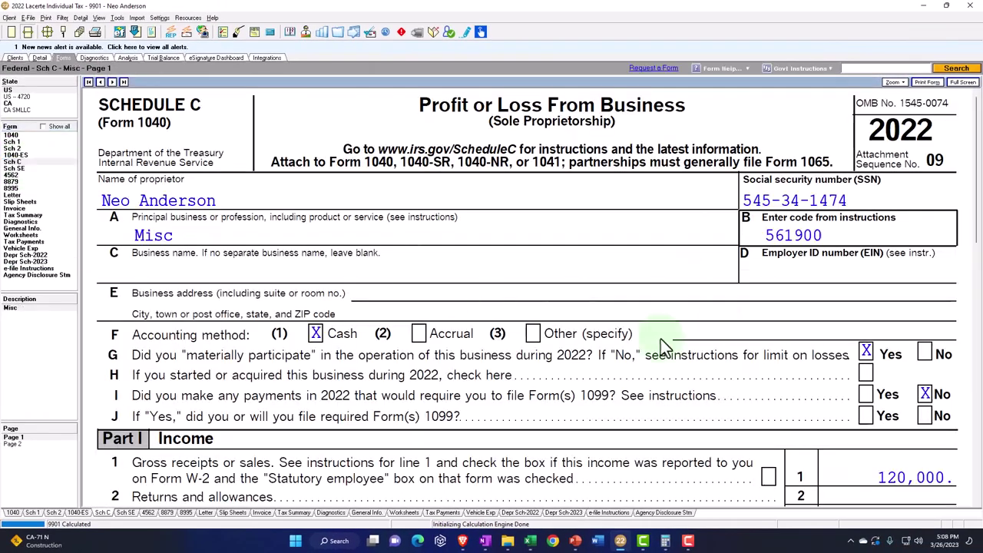
{"action": "scroll", "coordinate": [722, 366], "scroll_direction": "down", "scroll_amount": 10}
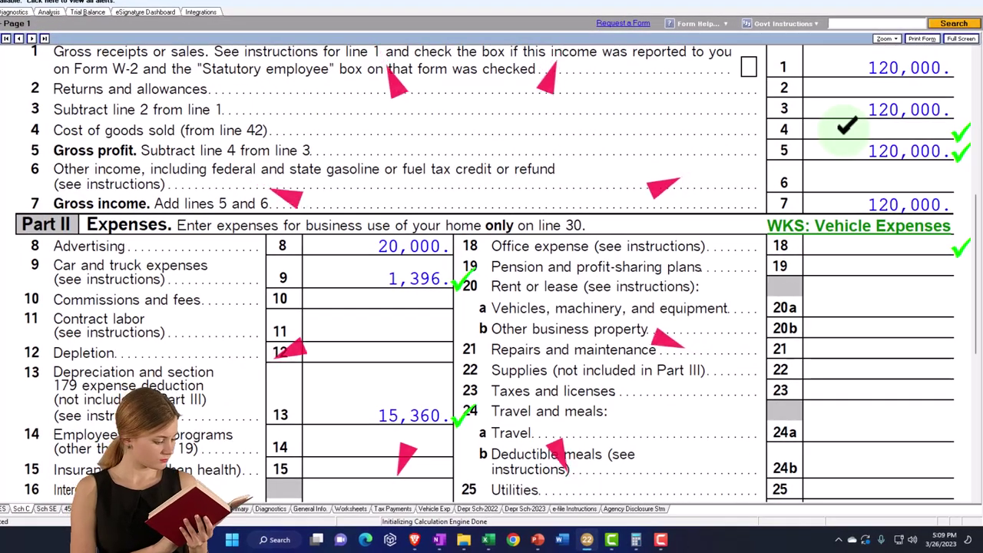
{"action": "scroll", "coordinate": [637, 296], "scroll_direction": "down", "scroll_amount": 3}
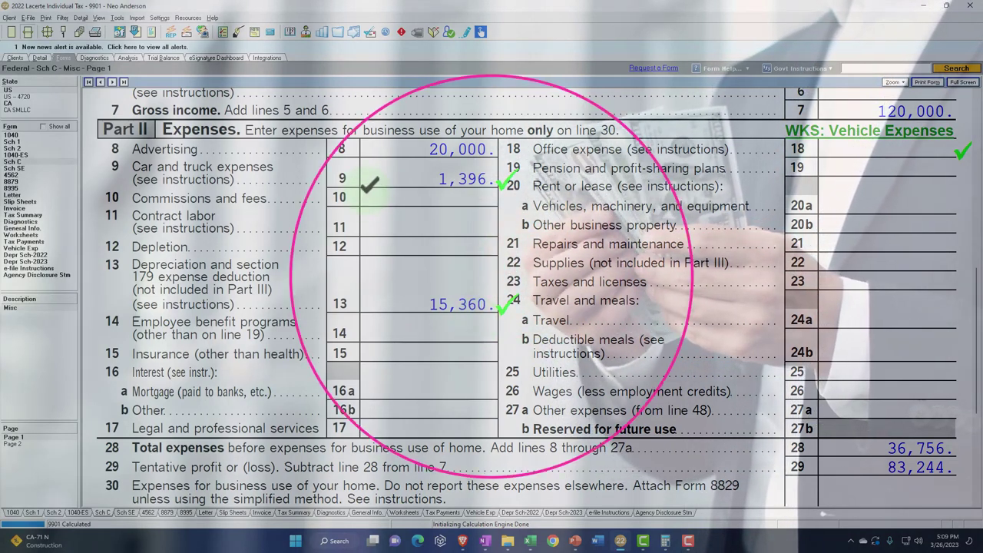
Force the standard mileage rate for the truck with code 2 and view the recalculated Schedule C
{"action": "left_click", "coordinate": [40, 59]}
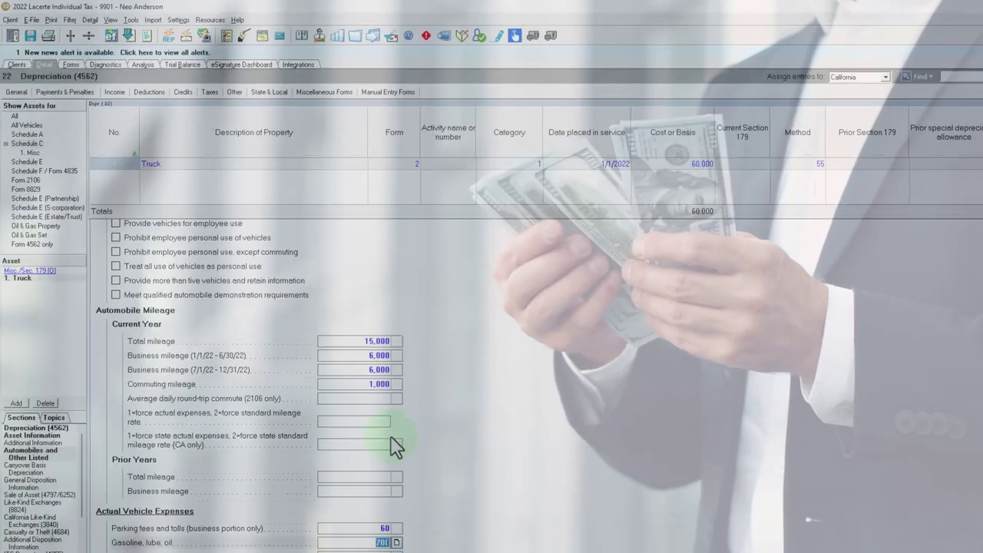
{"action": "scroll", "coordinate": [466, 437], "scroll_direction": "down", "scroll_amount": 3}
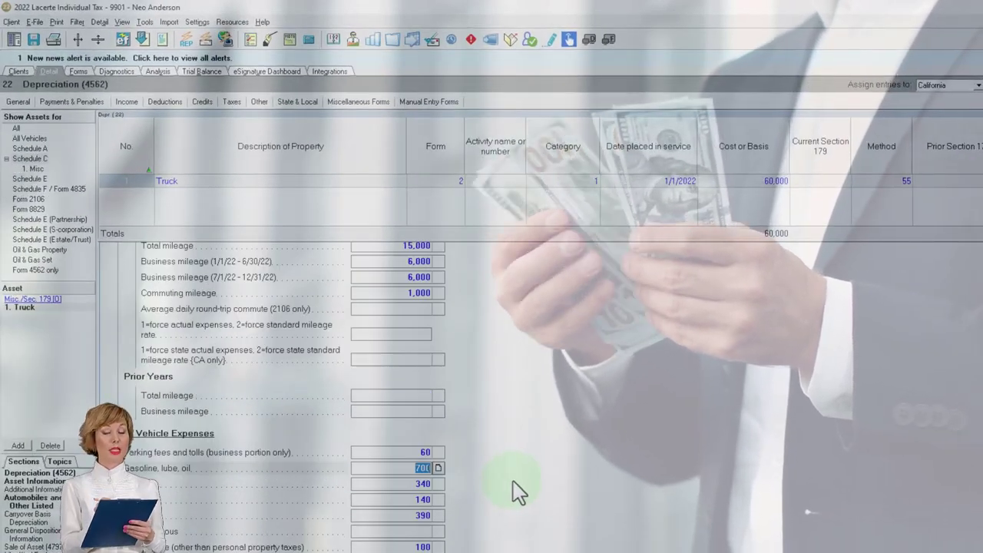
{"action": "scroll", "coordinate": [514, 482], "scroll_direction": "down", "scroll_amount": 6}
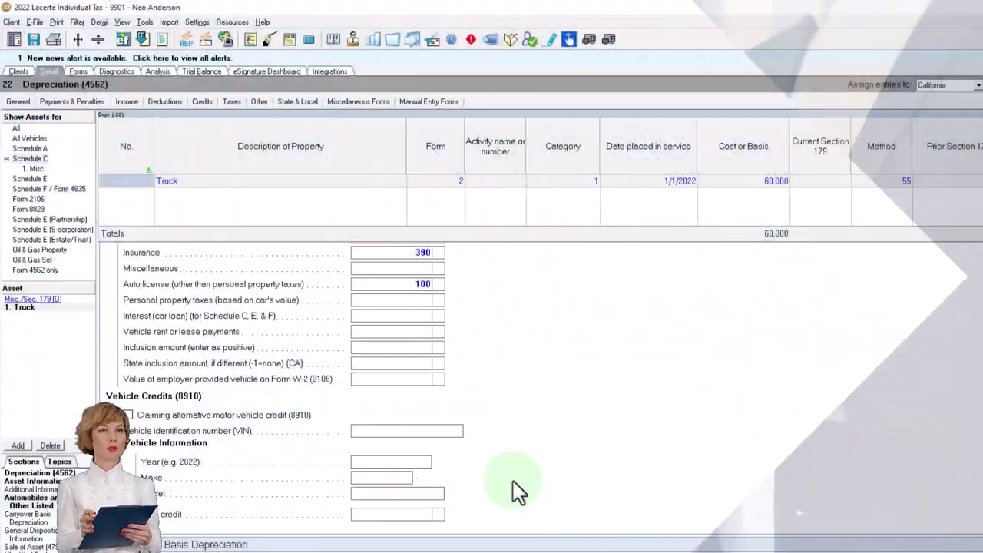
{"action": "scroll", "coordinate": [512, 482], "scroll_direction": "up", "scroll_amount": 6}
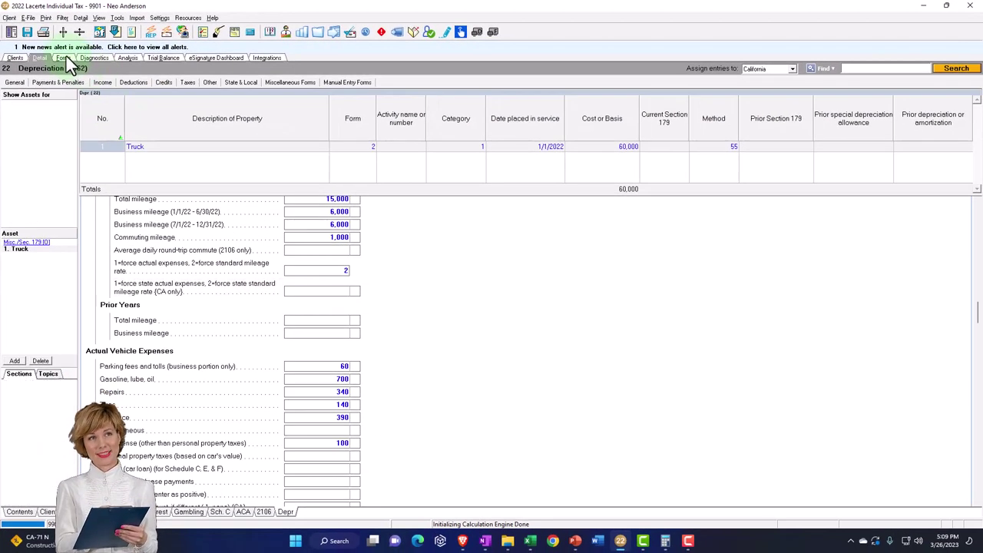
{"action": "left_click", "coordinate": [64, 57]}
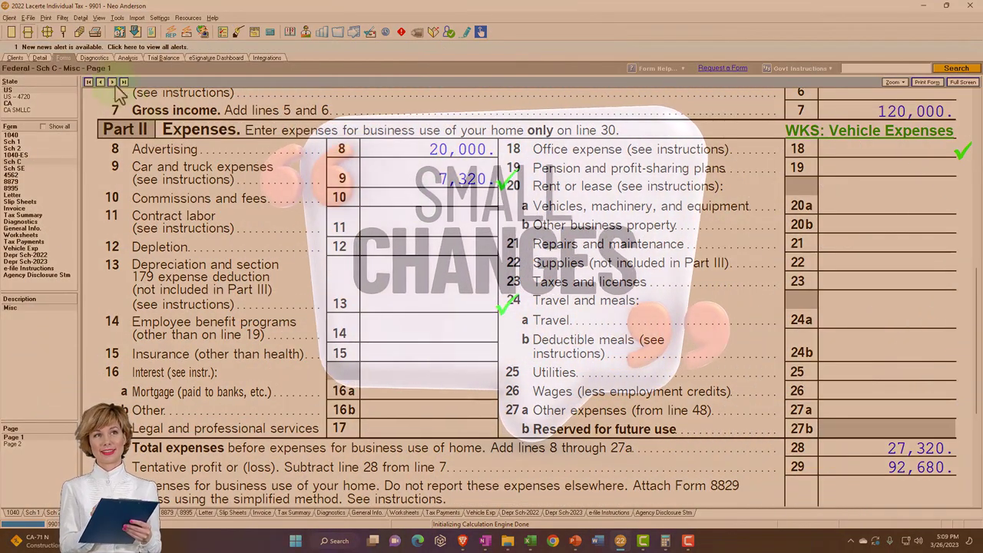
Set the truck's cost or basis to 10,000 in the depreciation entries and view the recalculated Schedule C
{"action": "left_click", "coordinate": [37, 60]}
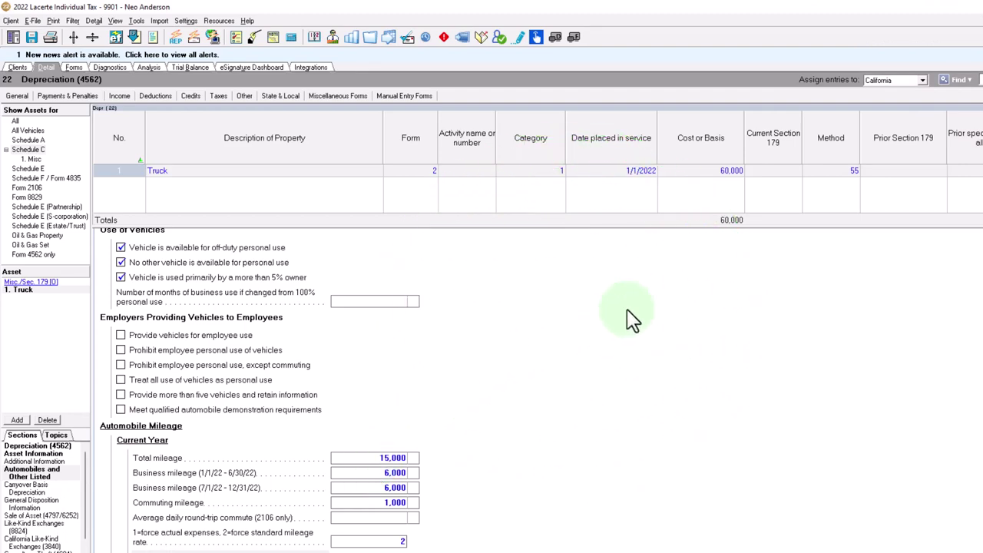
{"action": "left_click", "coordinate": [715, 170]}
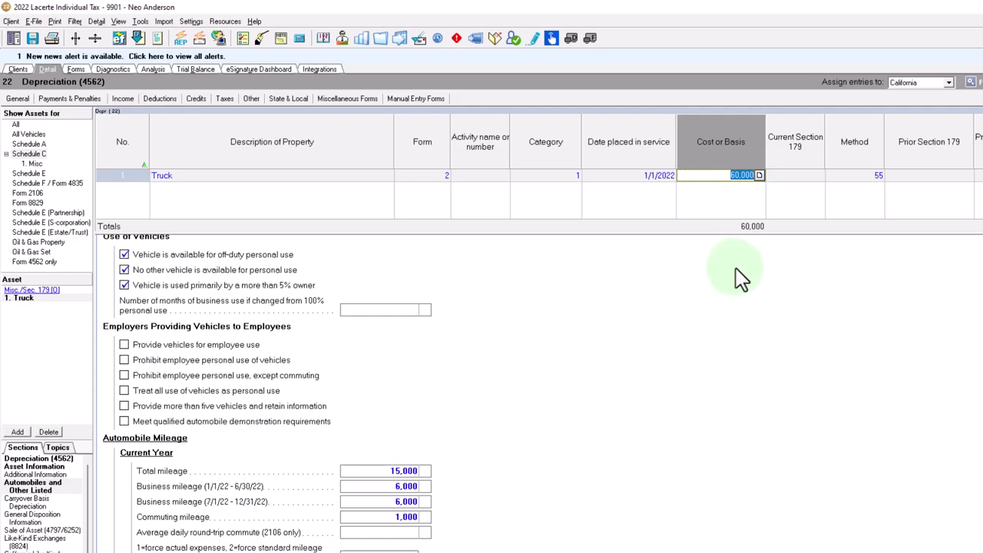
{"action": "type", "text": "10000"}
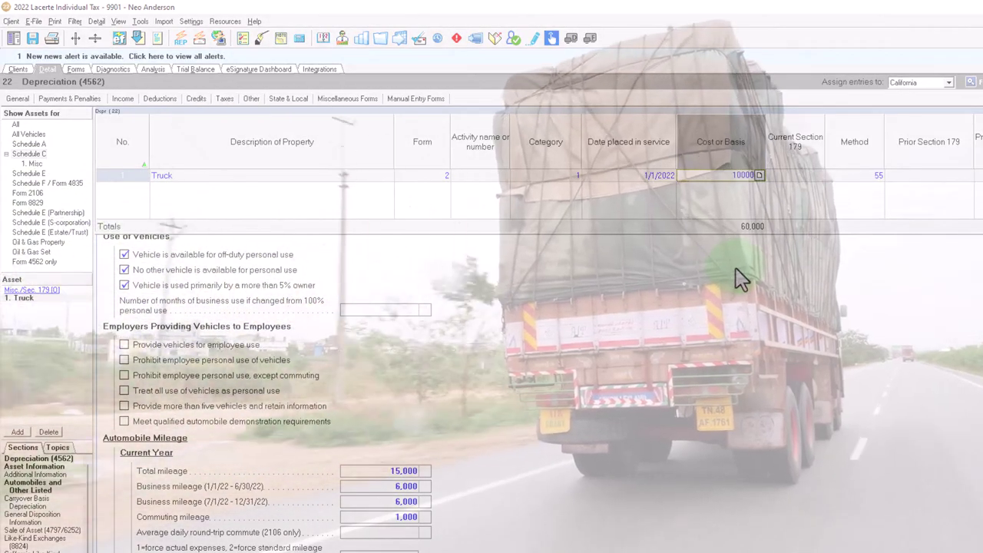
{"action": "key", "text": "Tab"}
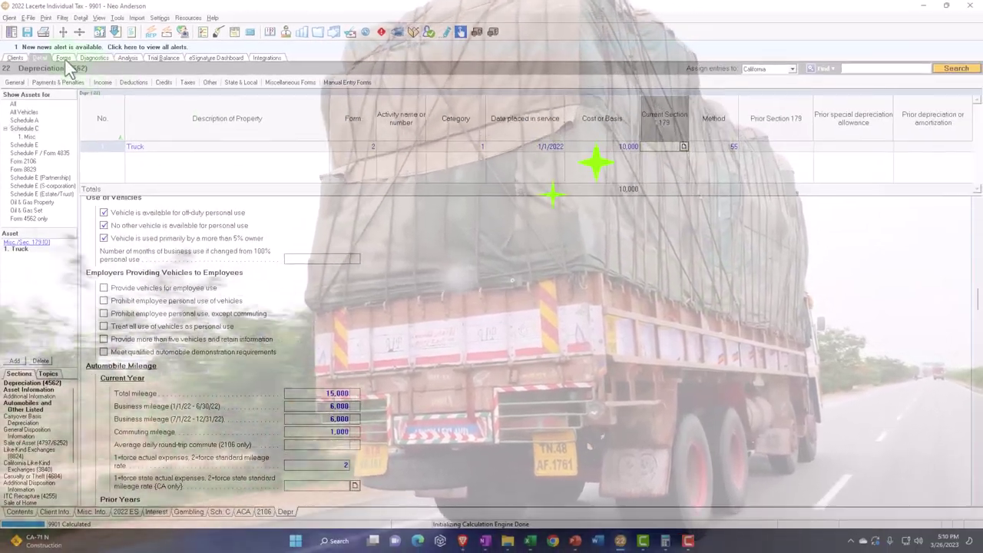
{"action": "left_click", "coordinate": [65, 58]}
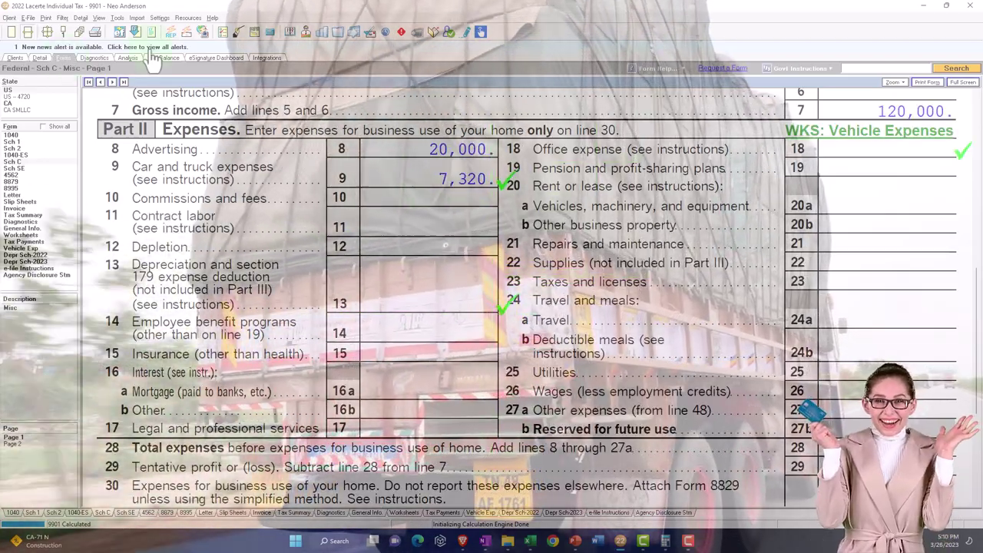
Clear the truck's forced standard mileage rate code and view the recalculated Schedule C expenses
{"action": "left_click", "coordinate": [40, 58]}
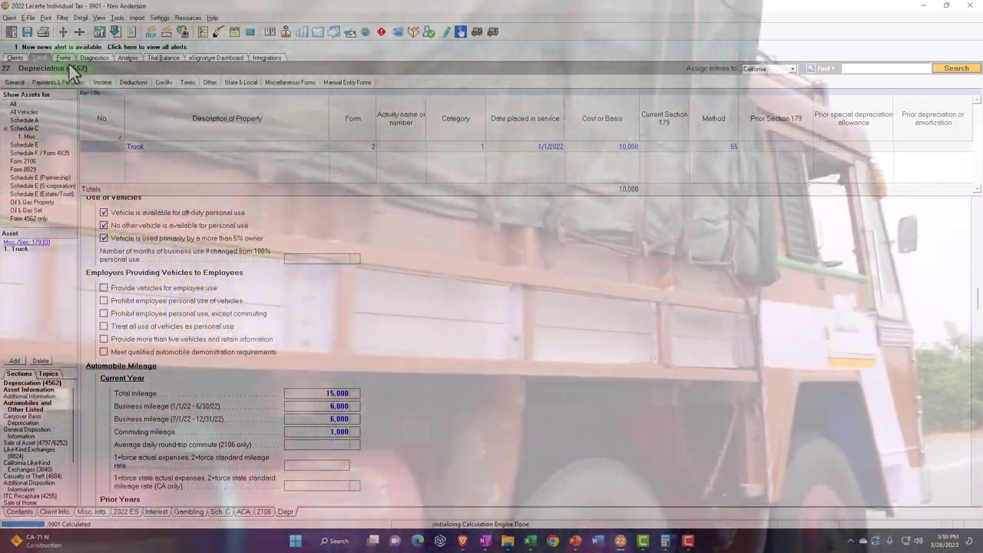
{"action": "left_click", "coordinate": [65, 59]}
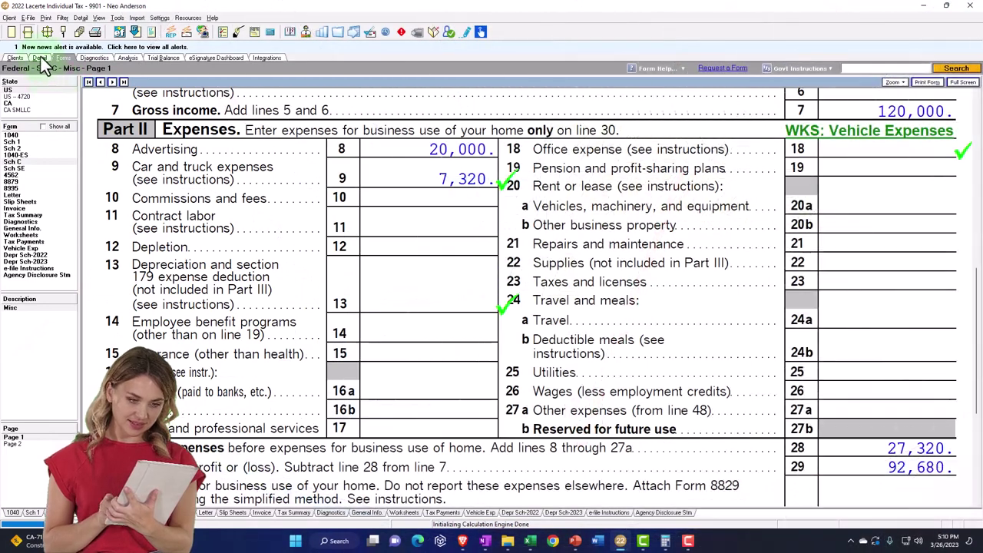
{"action": "left_click", "coordinate": [41, 57]}
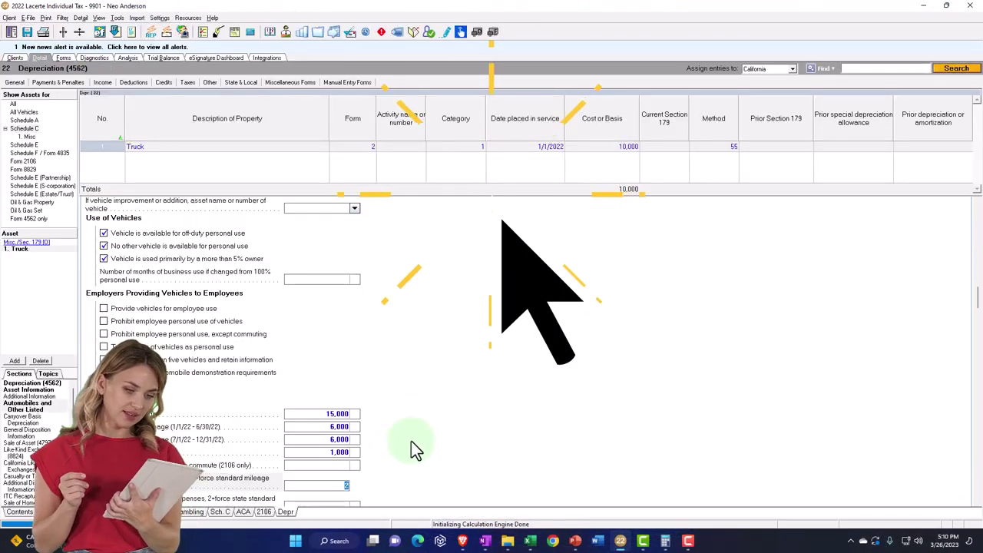
{"action": "left_click", "coordinate": [62, 58]}
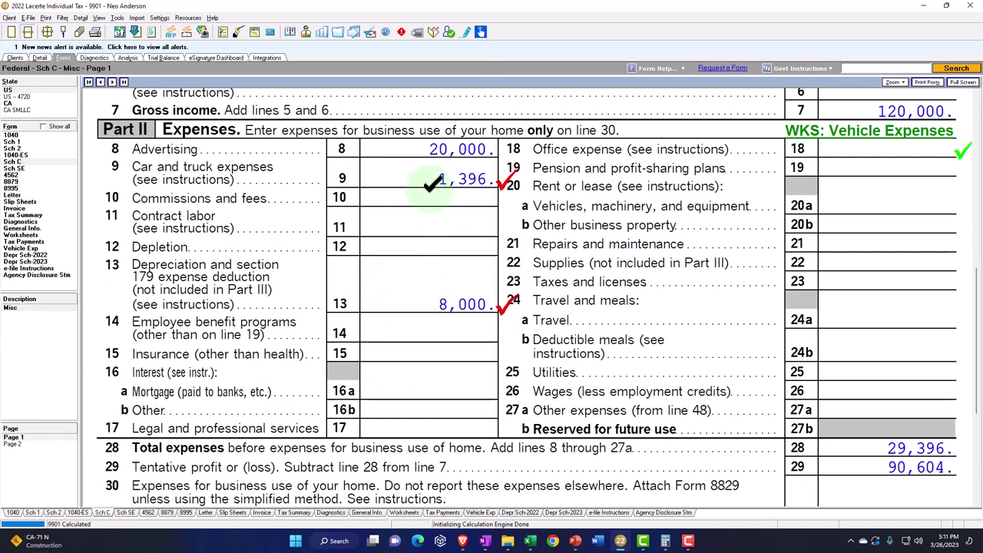
Review the truck's 2022 summary and regular depreciation schedules and its 2023 depreciation schedule
{"action": "left_click", "coordinate": [38, 255]}
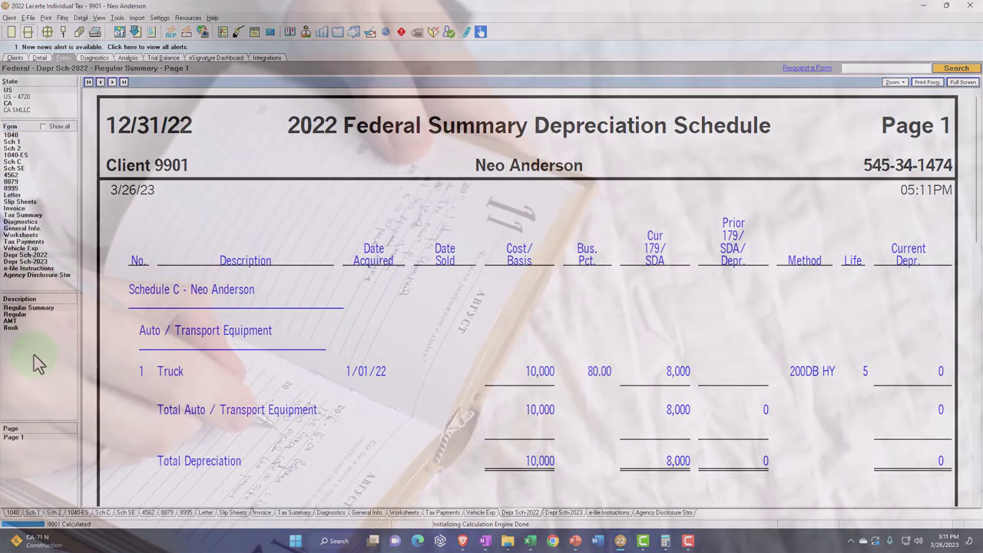
{"action": "left_click", "coordinate": [33, 313]}
{"action": "left_click", "coordinate": [33, 315]}
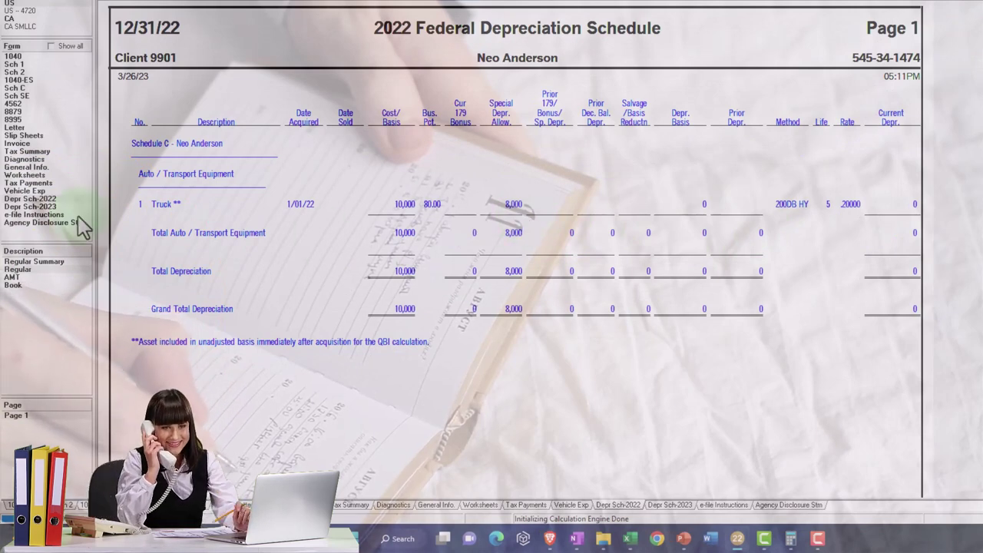
{"action": "left_click", "coordinate": [31, 206]}
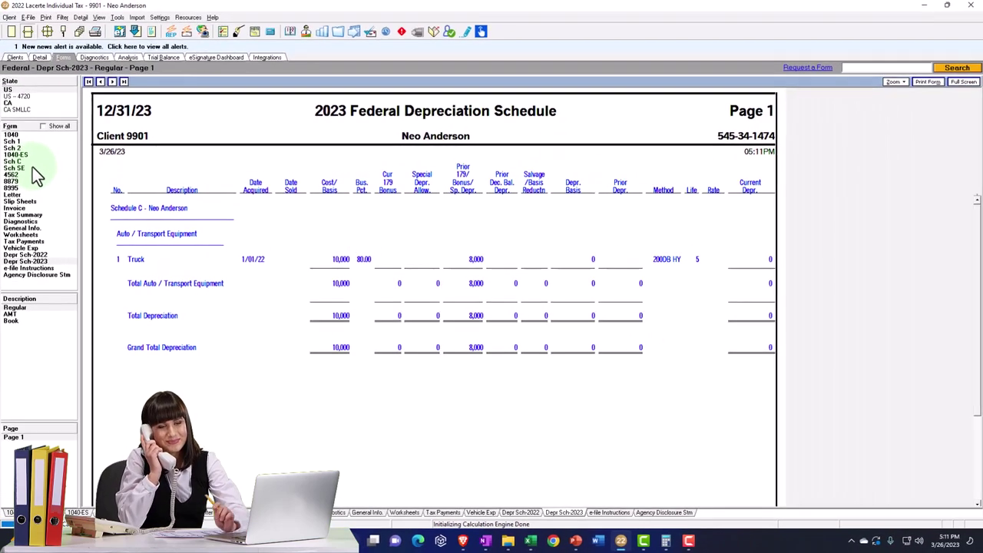
Return to Schedule C and examine its gross income, car and truck expenses, and depreciation lines
{"action": "left_click", "coordinate": [38, 29]}
{"action": "left_click", "coordinate": [26, 159]}
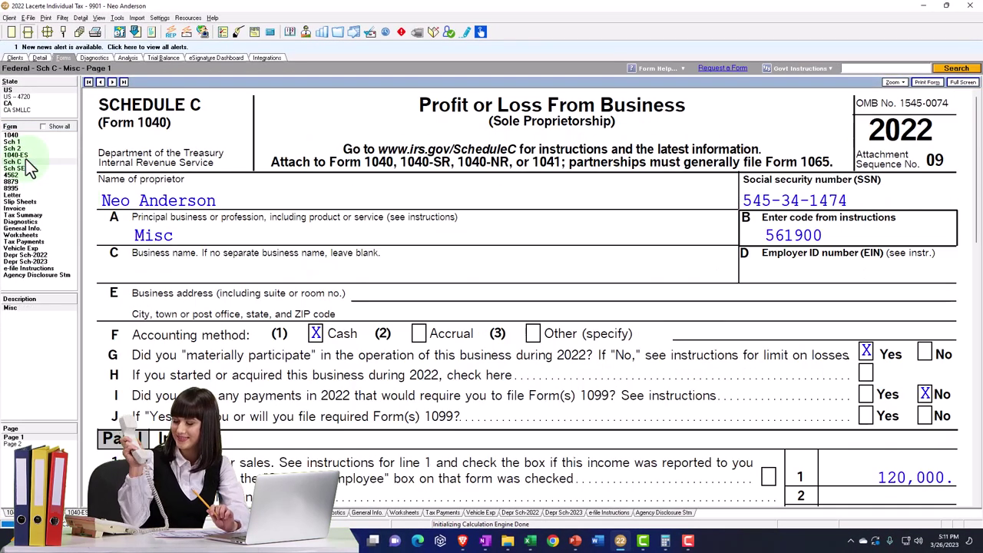
{"action": "scroll", "coordinate": [273, 374], "scroll_direction": "down", "scroll_amount": 10}
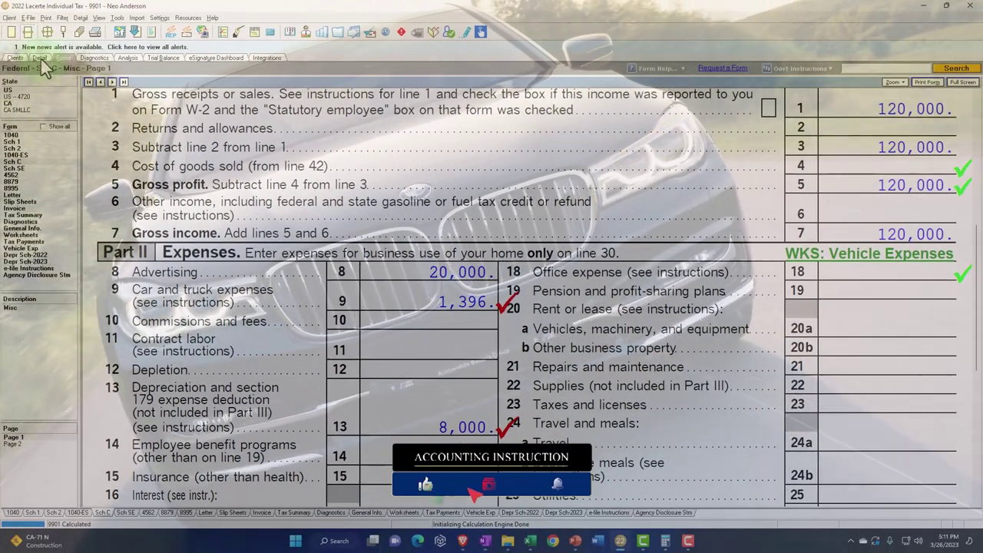
Force the standard mileage rate for the truck with code 2 and check car and truck expenses on Schedule C
{"action": "left_click", "coordinate": [40, 58]}
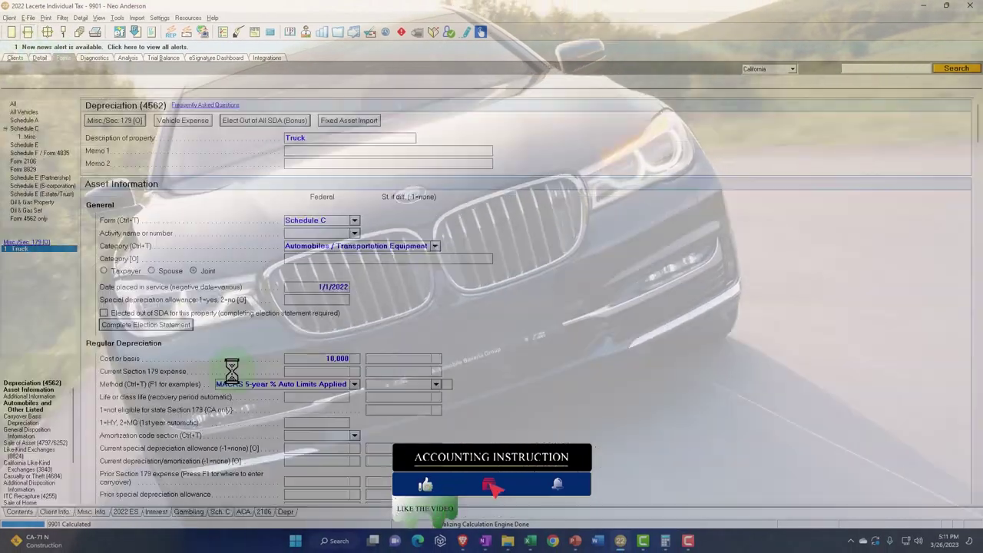
{"action": "scroll", "coordinate": [354, 441], "scroll_direction": "down", "scroll_amount": 1}
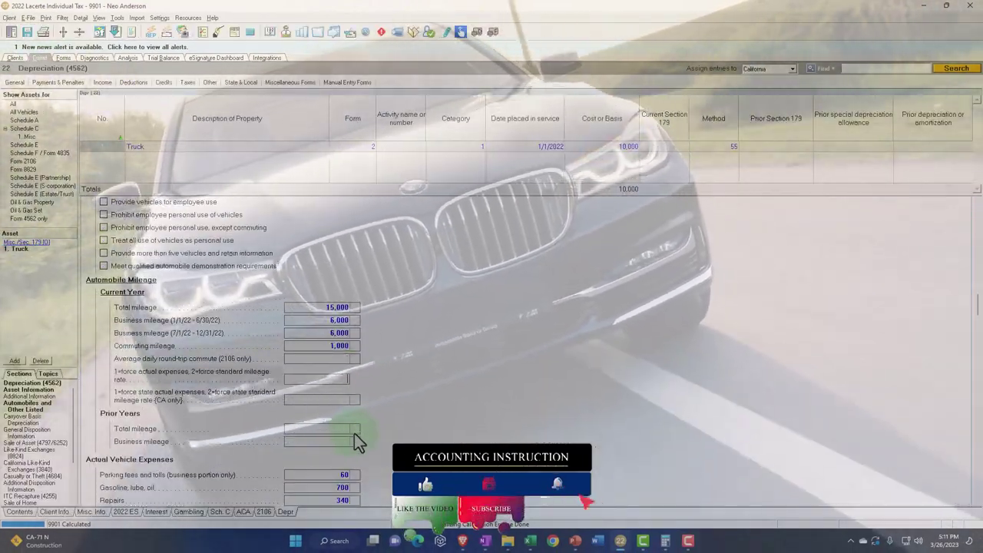
{"action": "type", "text": "2"}
{"action": "left_click", "coordinate": [63, 57]}
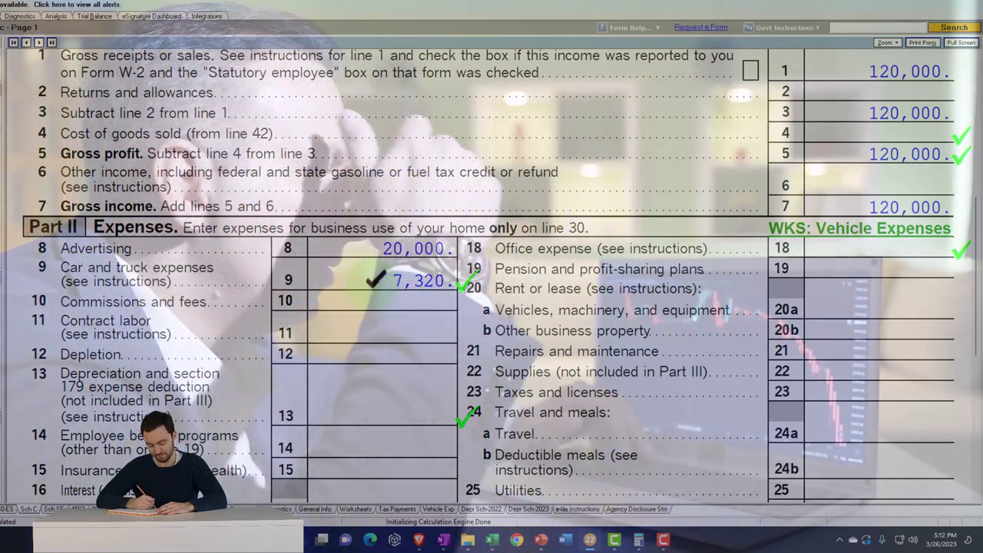
{"action": "left_click", "coordinate": [450, 291]}
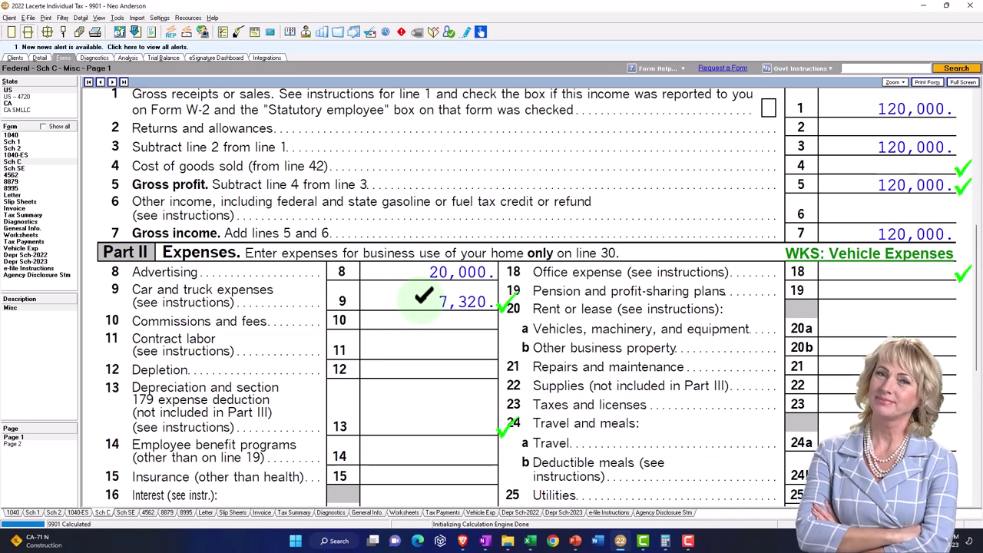
Remove the truck's standard mileage rate code again and examine Schedule C down to the net profit line
{"action": "left_click", "coordinate": [41, 59]}
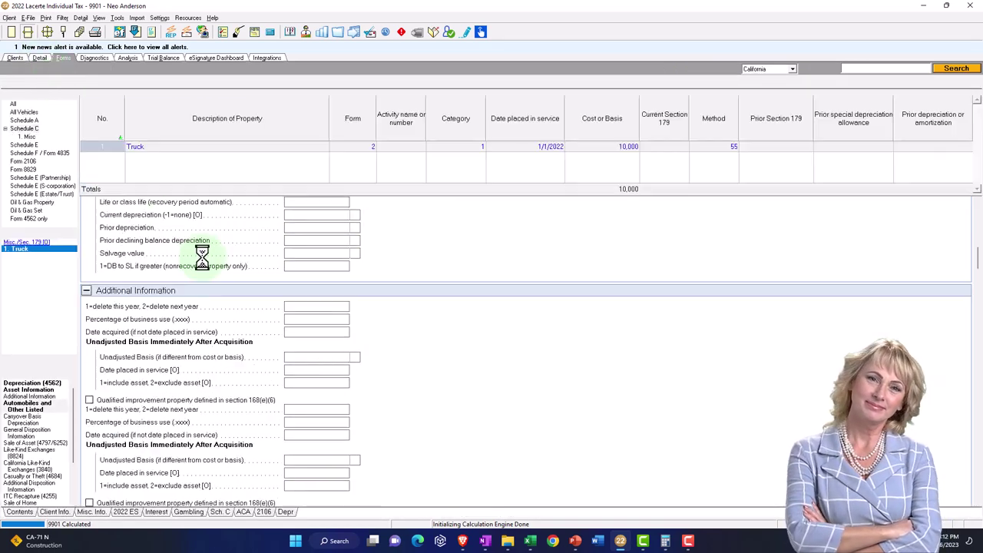
{"action": "scroll", "coordinate": [275, 399], "scroll_direction": "down", "scroll_amount": 2}
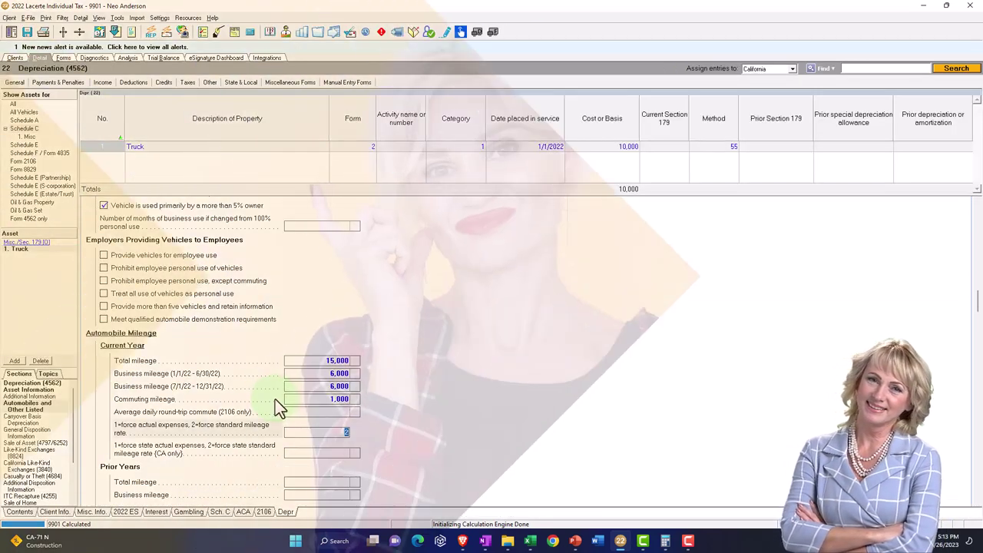
{"action": "key", "text": "Delete"}
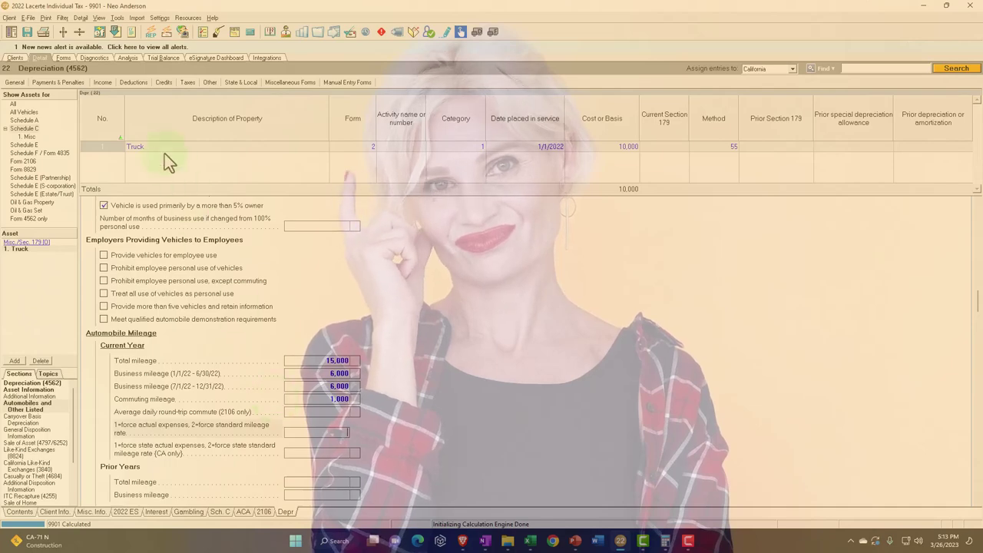
{"action": "left_click", "coordinate": [63, 57]}
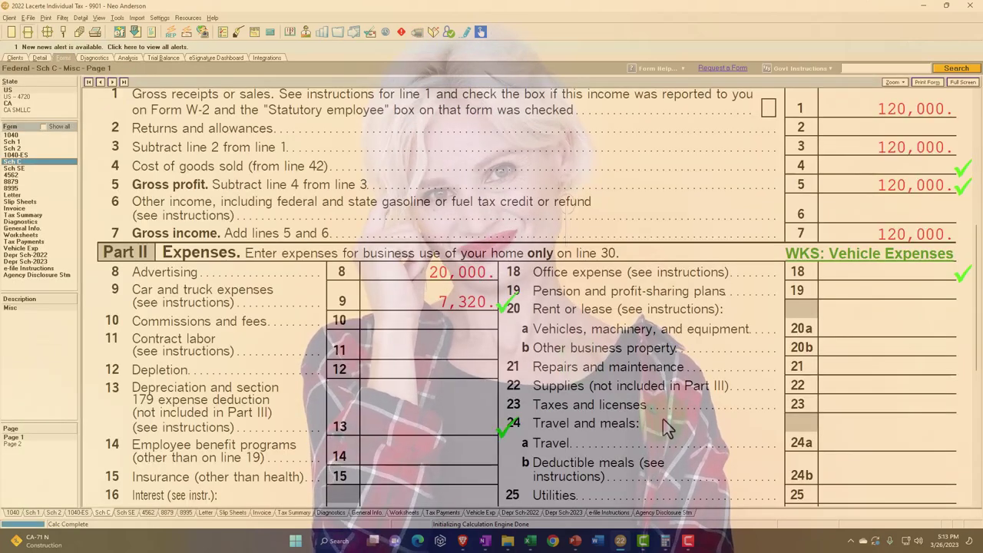
{"action": "scroll", "coordinate": [694, 431], "scroll_direction": "down", "scroll_amount": 5}
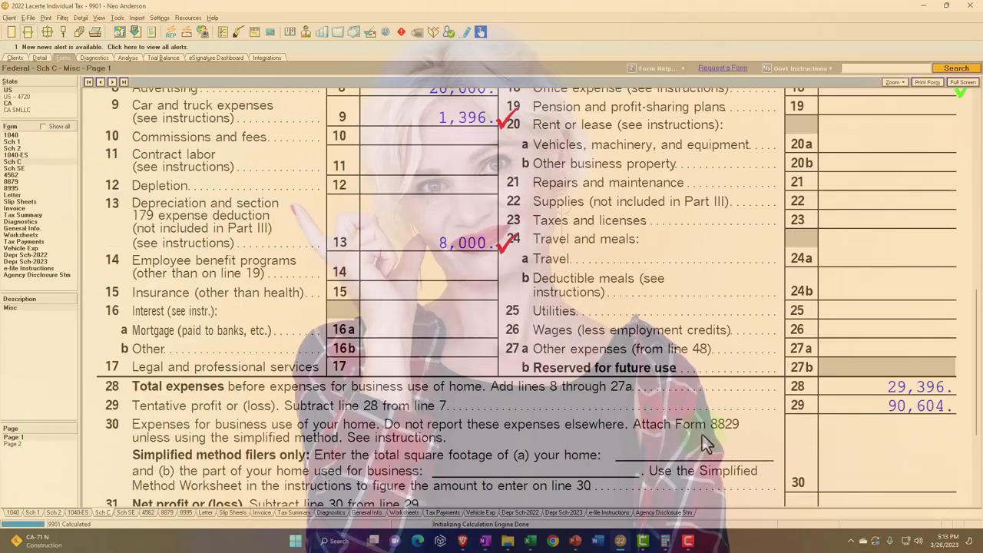
{"action": "scroll", "coordinate": [748, 455], "scroll_direction": "down", "scroll_amount": 1}
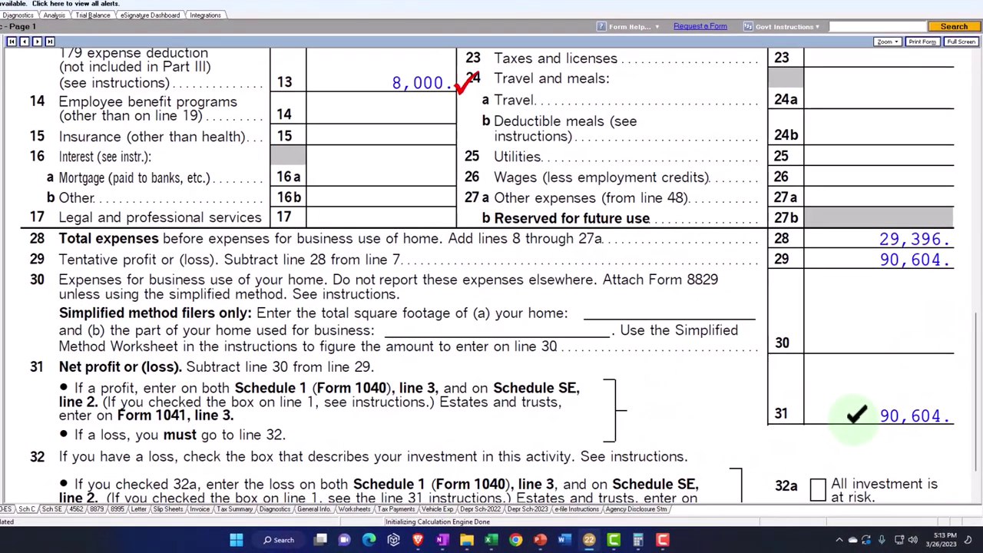
Review the federal income tax summary from business income through the marginal and effective tax rates
{"action": "scroll", "coordinate": [852, 424], "scroll_direction": "up", "scroll_amount": 4}
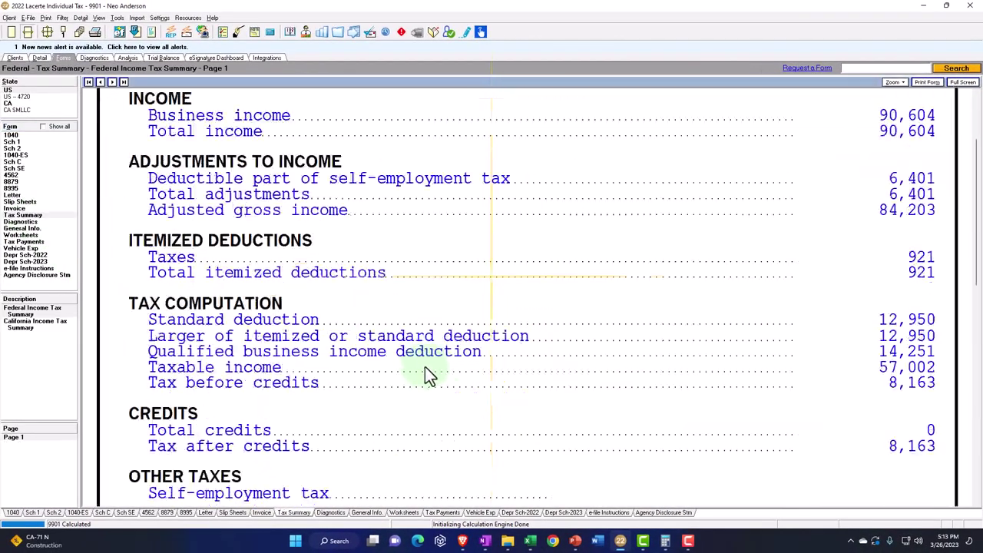
{"action": "scroll", "coordinate": [430, 372], "scroll_direction": "down", "scroll_amount": 5}
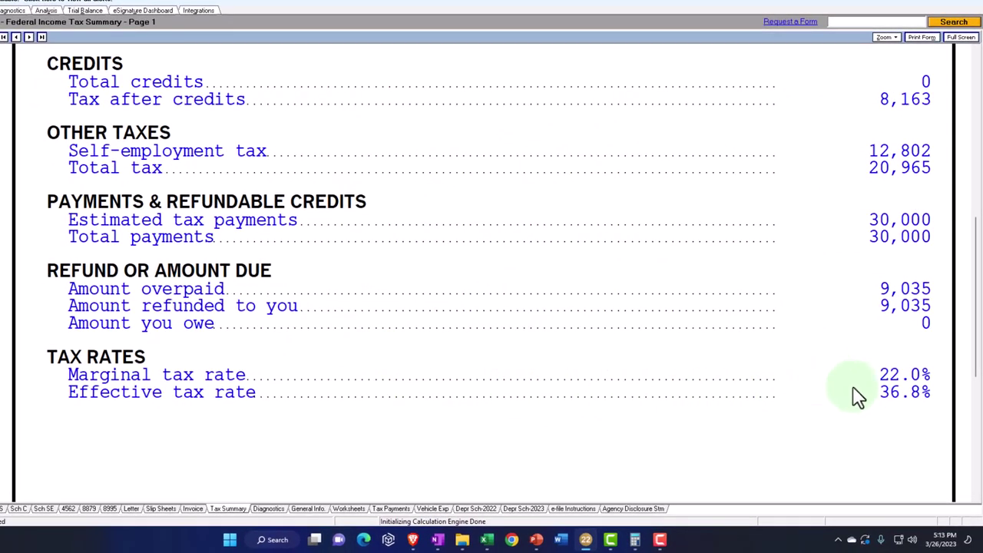
{"action": "scroll", "coordinate": [858, 394], "scroll_direction": "up", "scroll_amount": 5}
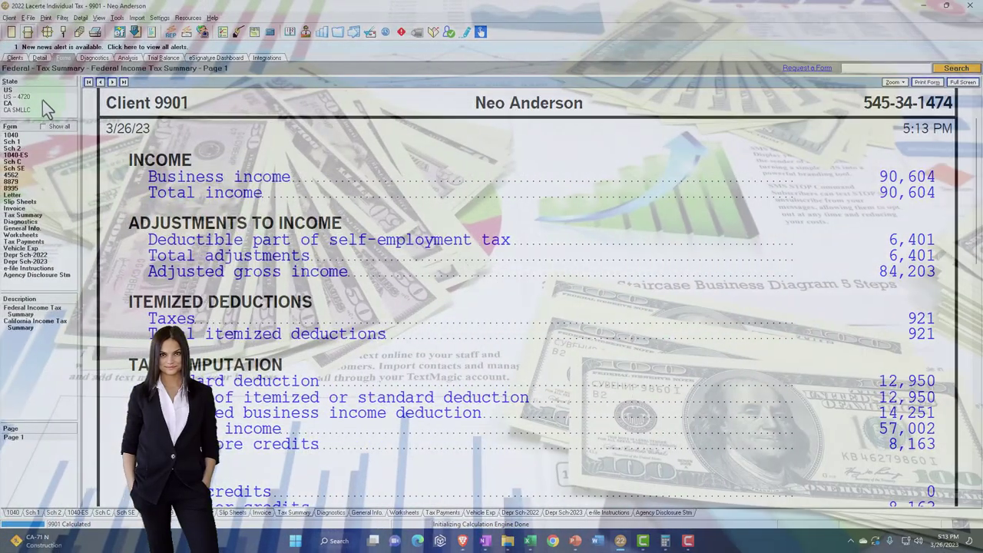
Set the advertising expense of the Schedule C business to 80,000
{"action": "left_click", "coordinate": [39, 57]}
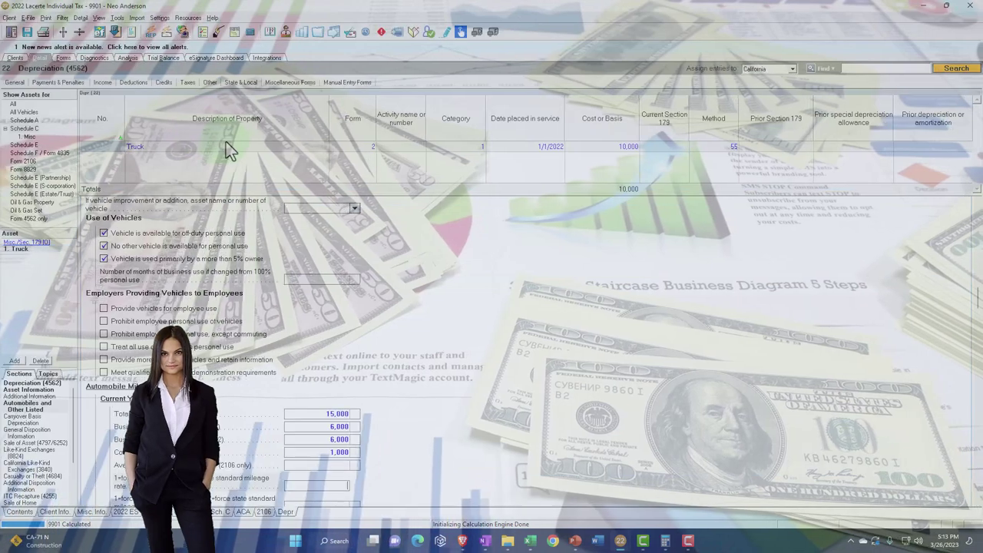
{"action": "left_click", "coordinate": [221, 511]}
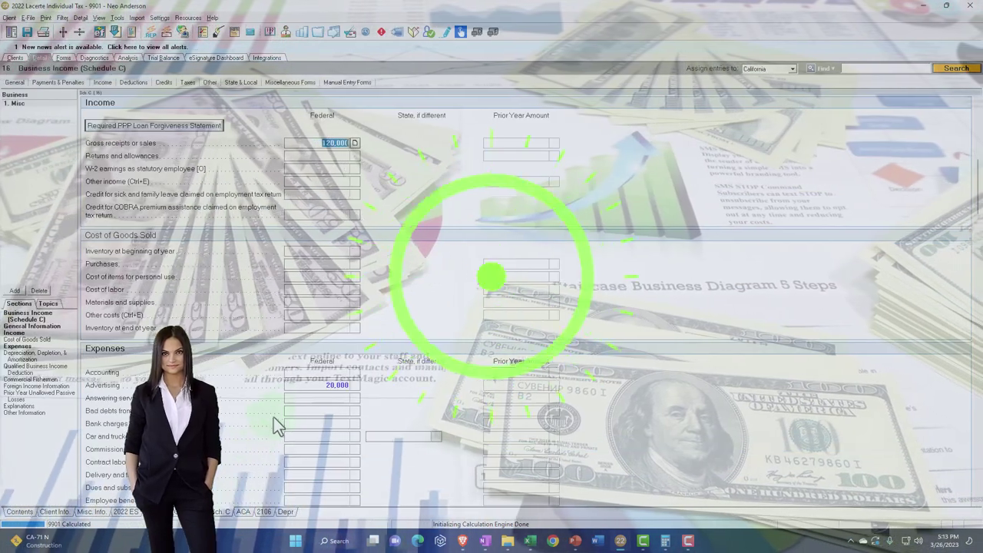
{"action": "left_click", "coordinate": [324, 383]}
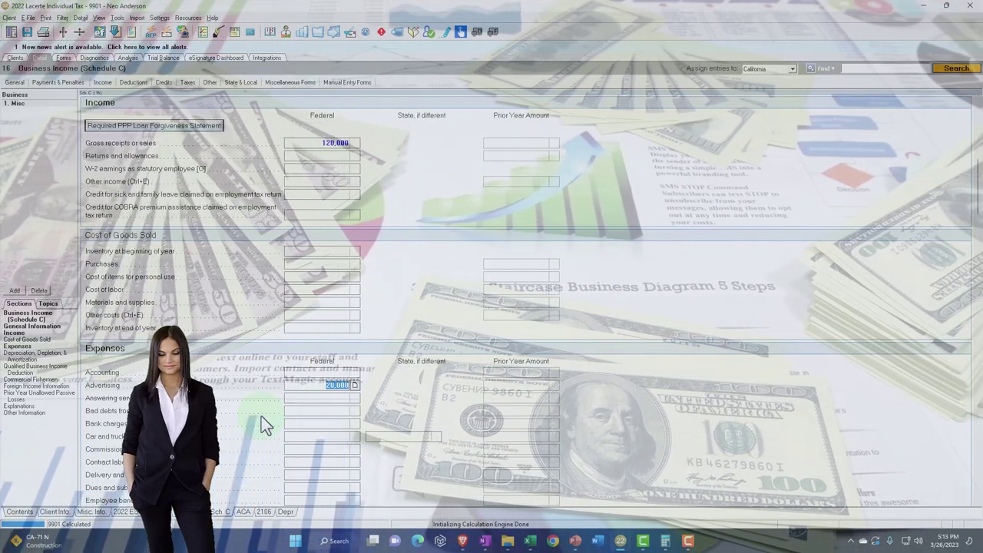
{"action": "type", "text": "80000"}
{"action": "key", "text": "Return"}
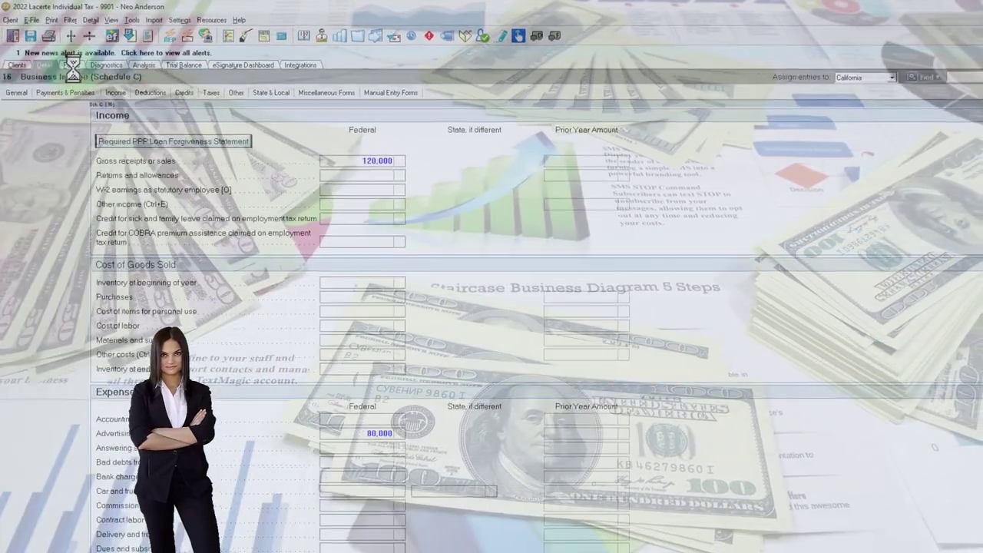
Review the recalculated Form 1040 page 1 down to taxable income, and select the tax summary
{"action": "left_click", "coordinate": [63, 57]}
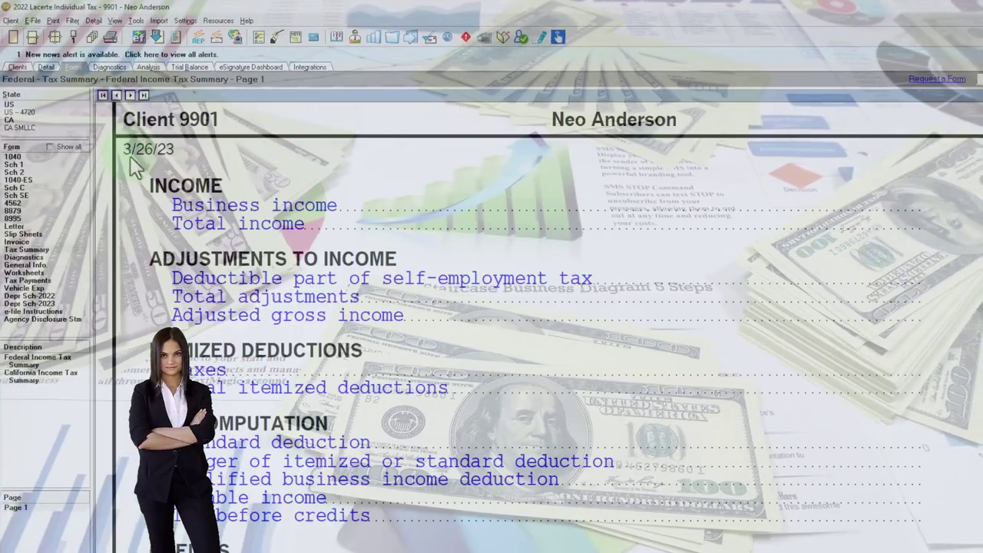
{"action": "left_click", "coordinate": [28, 156]}
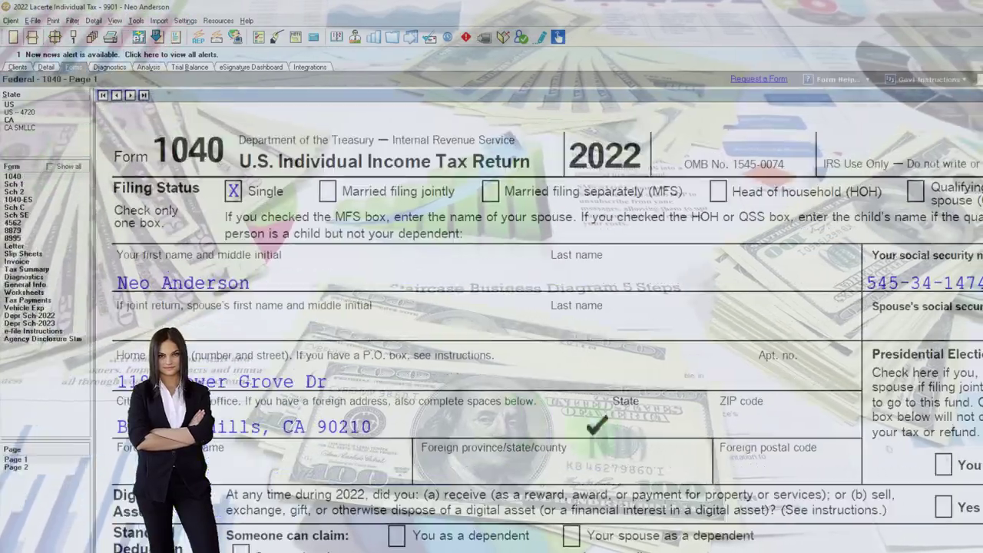
{"action": "scroll", "coordinate": [638, 440], "scroll_direction": "down", "scroll_amount": 15}
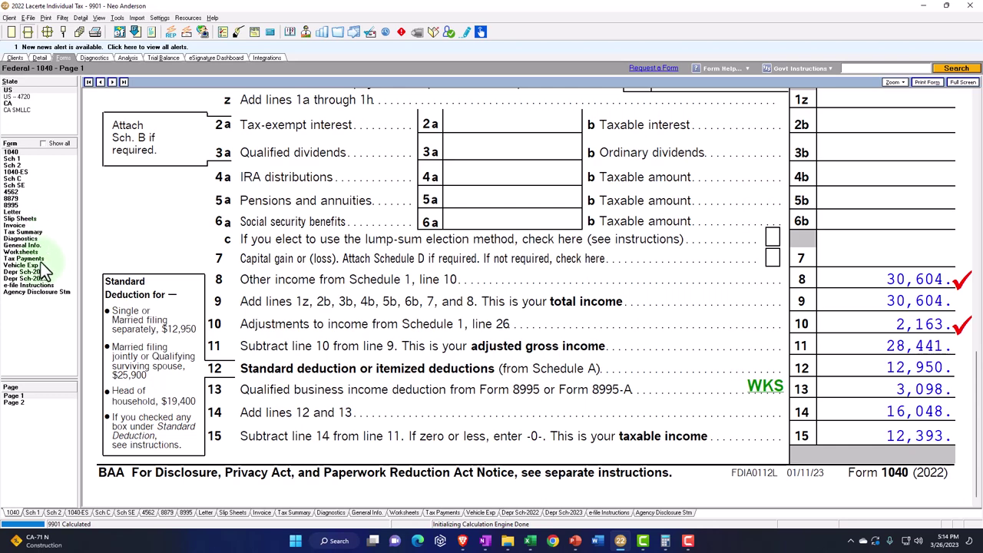
{"action": "left_click", "coordinate": [29, 232]}
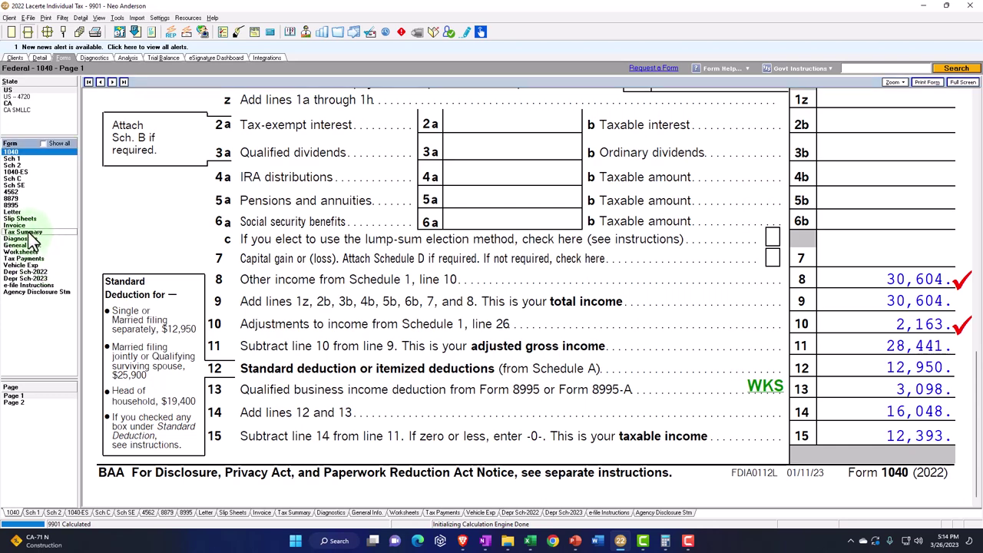
Review the federal income tax summary down to the marginal and effective tax rates
{"action": "scroll", "coordinate": [582, 344], "scroll_direction": "down", "scroll_amount": 10}
{"action": "scroll", "coordinate": [582, 345], "scroll_direction": "down", "scroll_amount": 2}
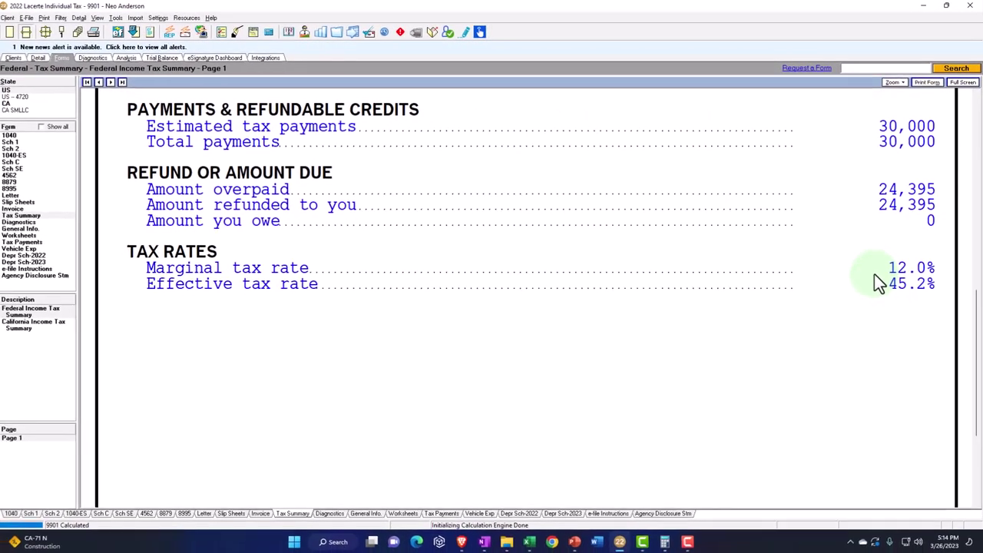
Set the advertising expense of the Schedule C business to 20,000
{"action": "left_click", "coordinate": [39, 58]}
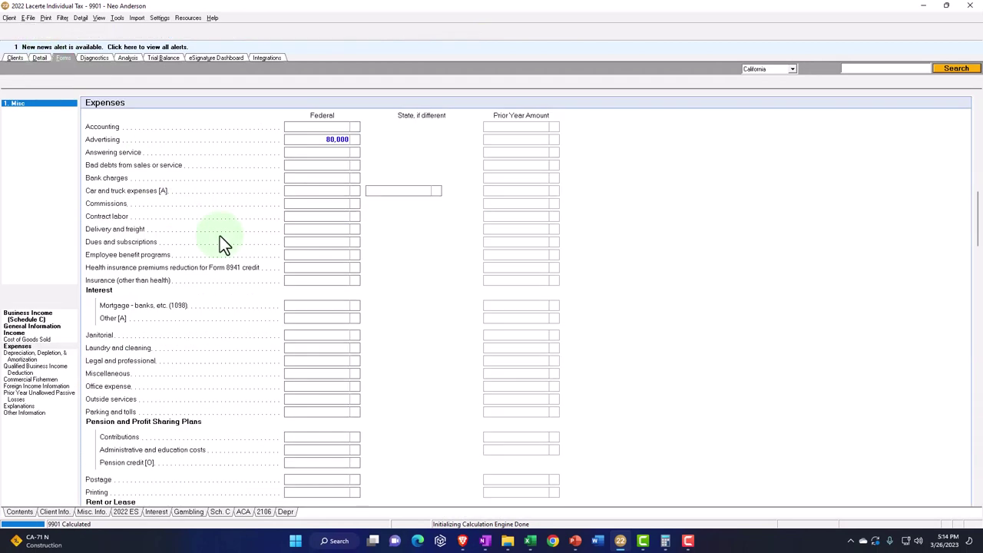
{"action": "left_click", "coordinate": [318, 141]}
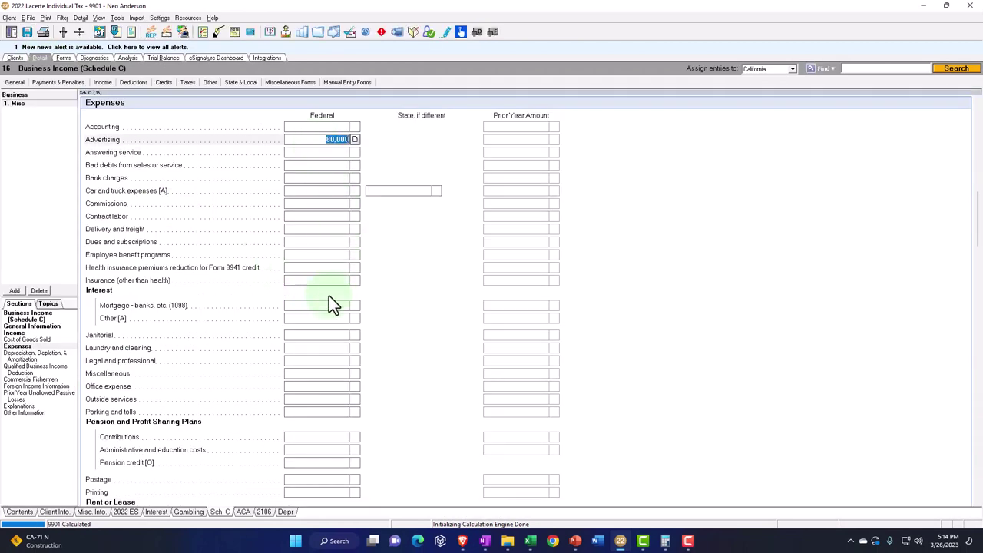
{"action": "scroll", "coordinate": [329, 296], "scroll_direction": "up", "scroll_amount": 3}
{"action": "type", "text": "20000"}
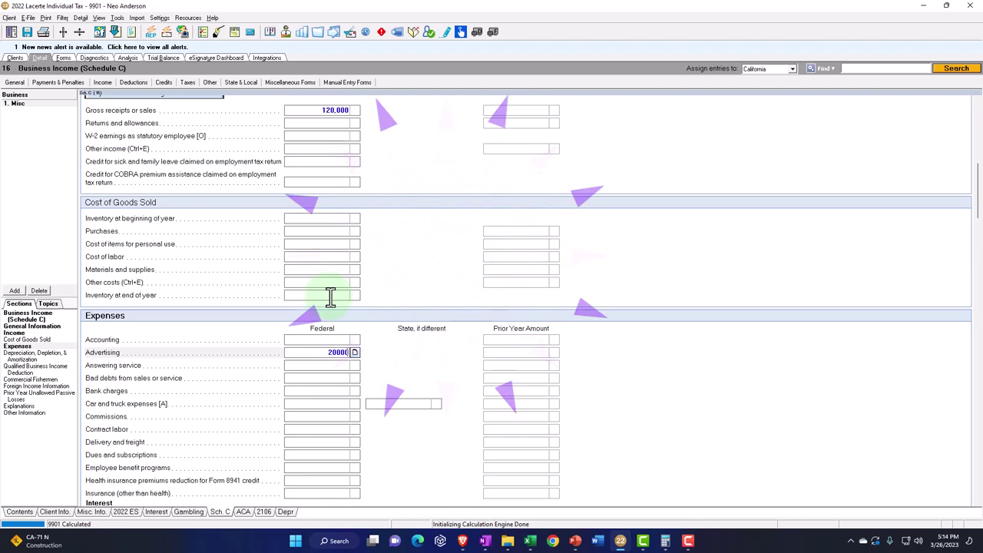
{"action": "key", "text": "Return"}
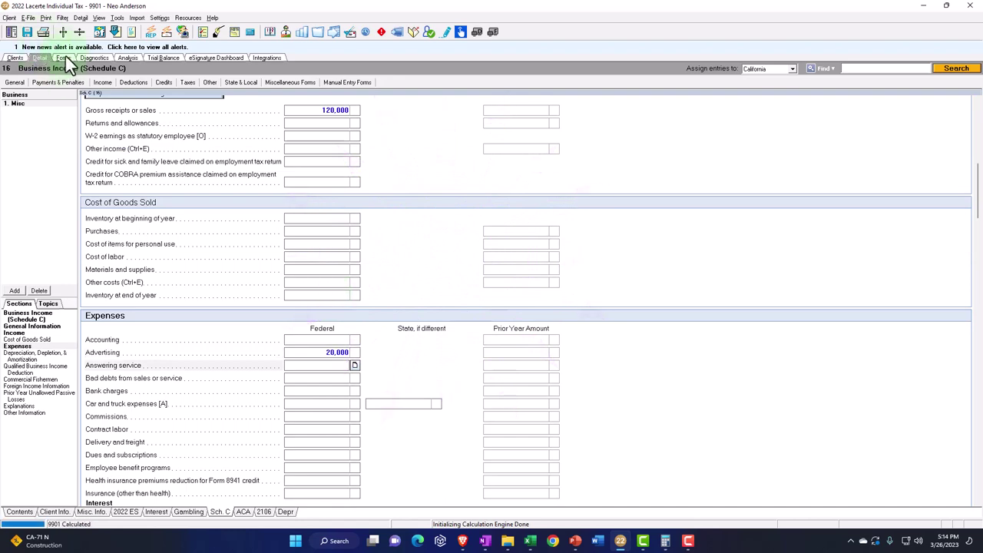
Check the recalculated tax rates in the tax summary, and examine Schedule C's expenses down to the net profit line
{"action": "left_click", "coordinate": [63, 58]}
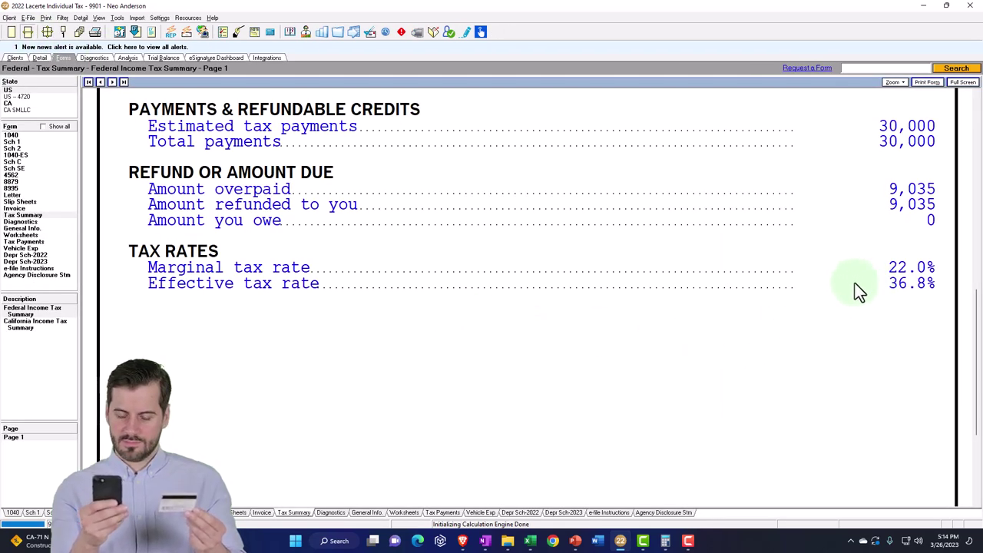
{"action": "left_click", "coordinate": [20, 161]}
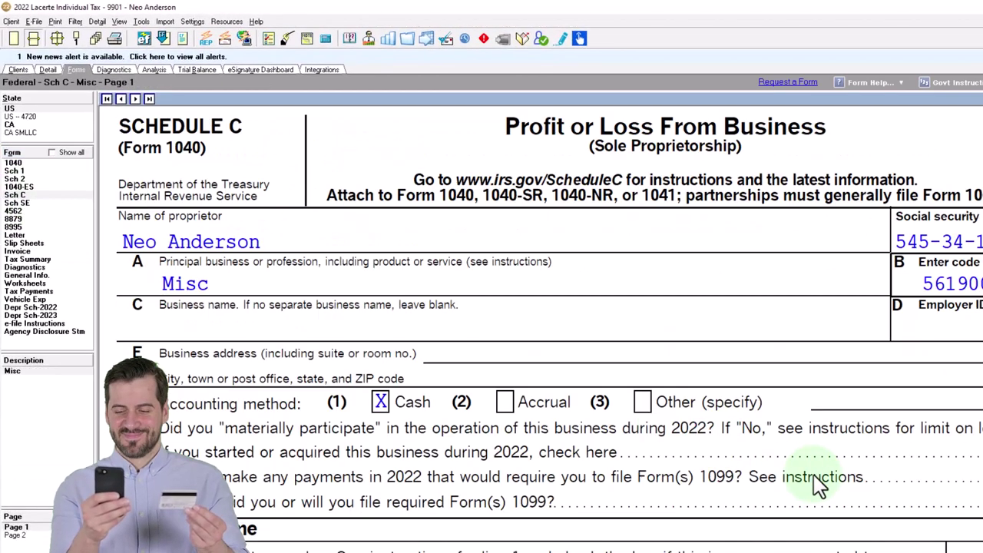
{"action": "scroll", "coordinate": [822, 487], "scroll_direction": "down", "scroll_amount": 10}
{"action": "scroll", "coordinate": [821, 481], "scroll_direction": "down", "scroll_amount": 5}
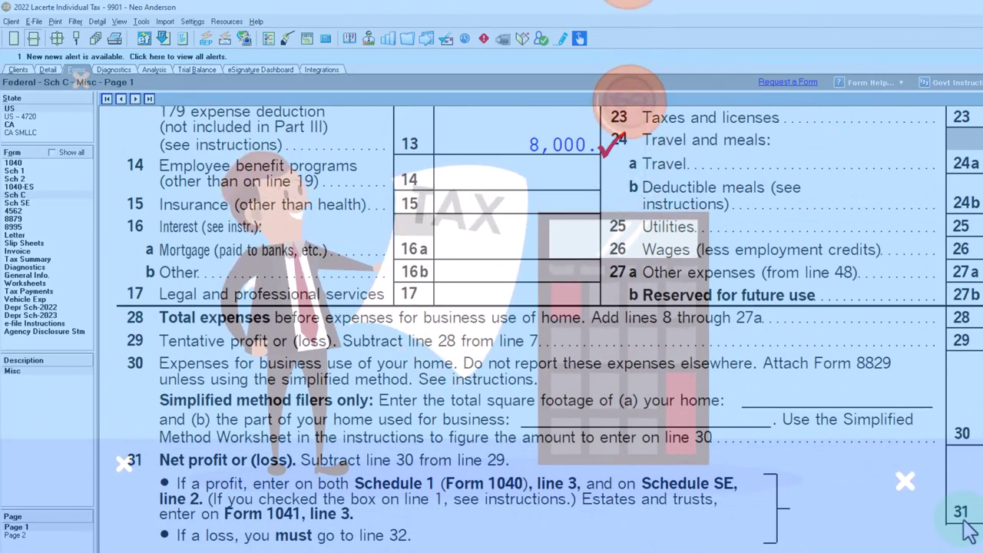
{"action": "scroll", "coordinate": [969, 530], "scroll_direction": "up", "scroll_amount": 5}
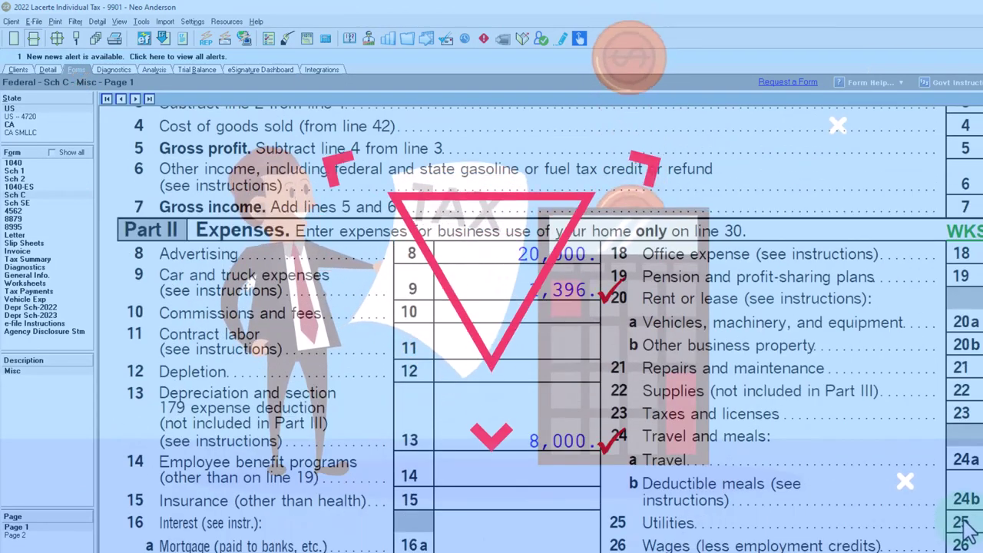